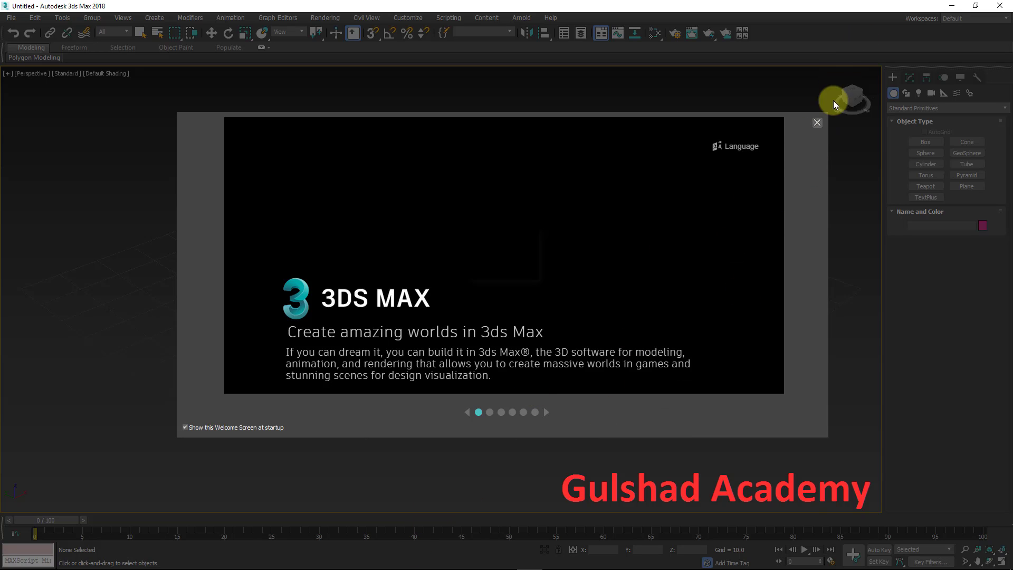
Dismiss the welcome screen and preview the two black-and-white pattern images in the Displace Modifier folder
left_click(816, 123)
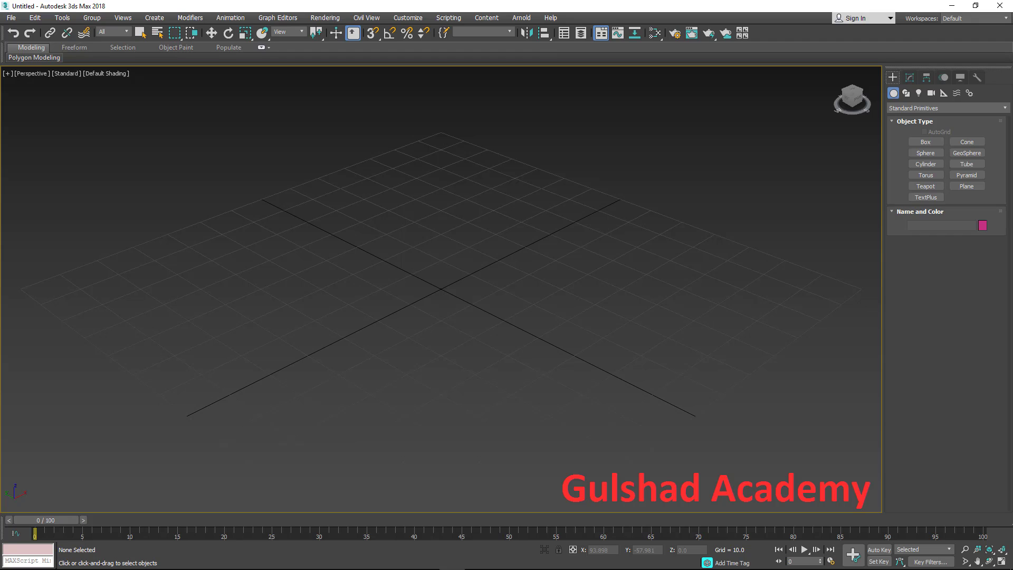
left_click_drag(1012, 29, 565, 120)
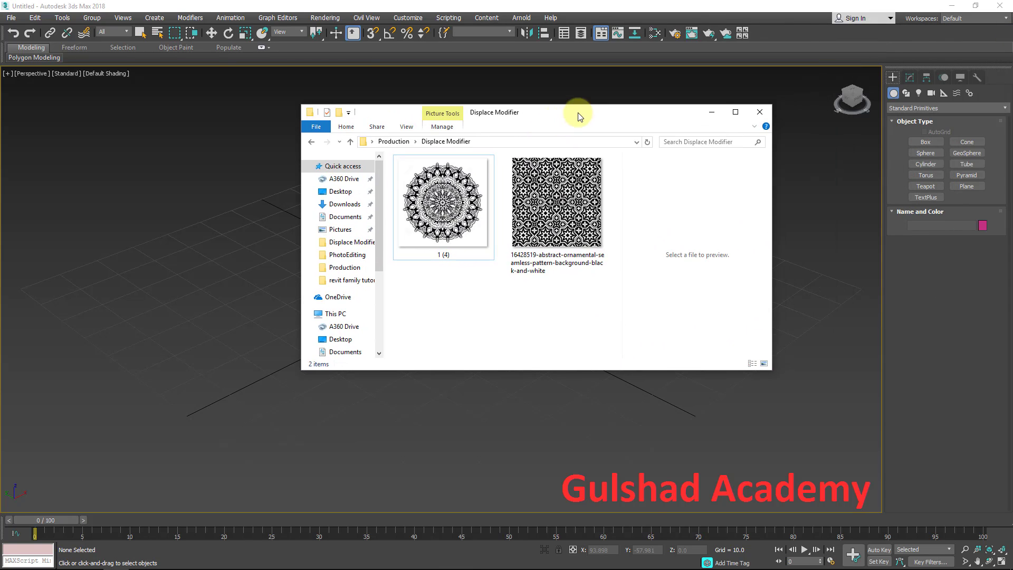
double_click(441, 228)
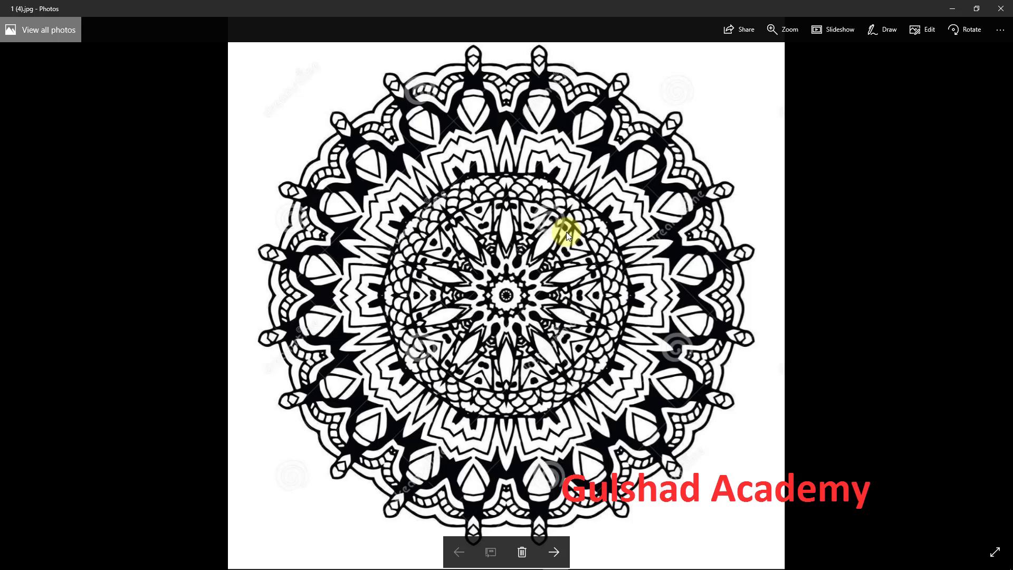
left_click(554, 552)
left_click(1000, 8)
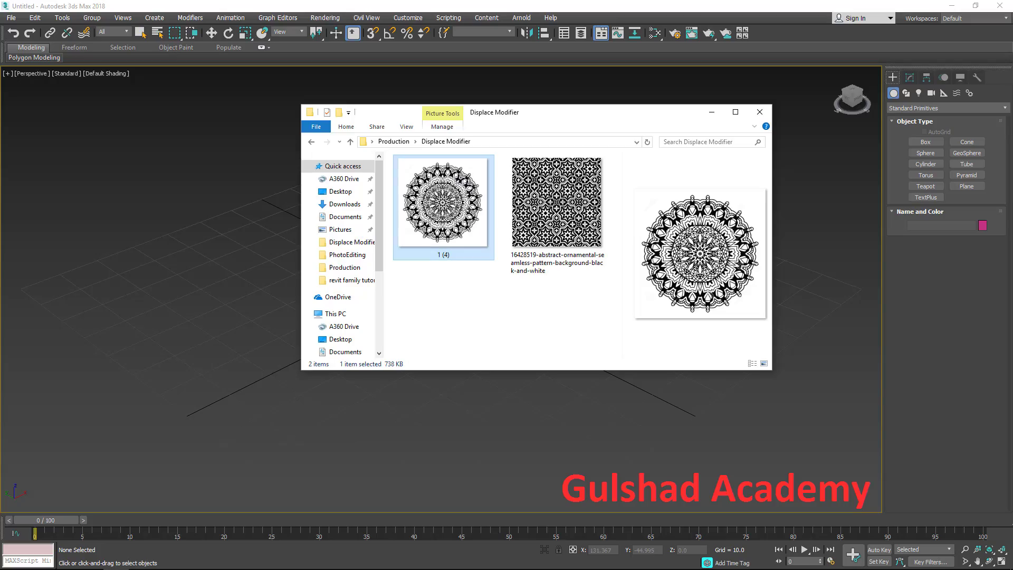
Switch to Chrome and look through the Google image results for "islamic black and white pattern"
left_click_drag(1012, 106, 680, 0)
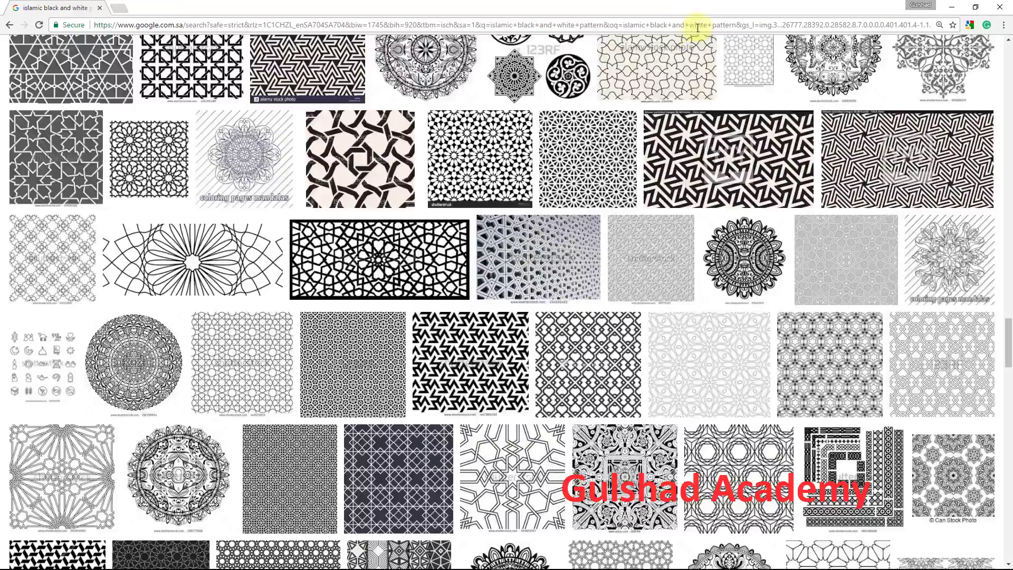
scroll(522, 228, "up", 10)
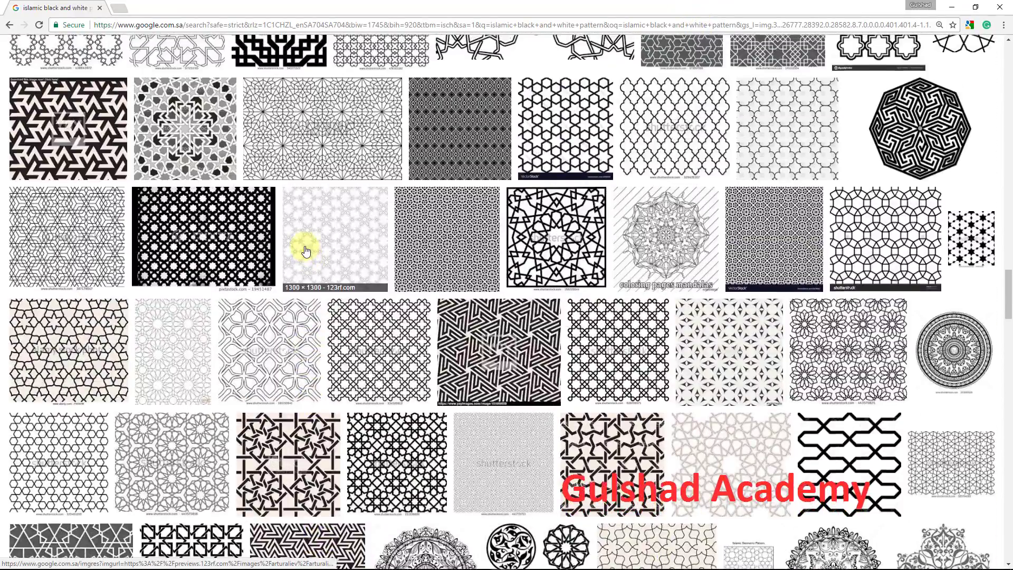
scroll(304, 250, "up", 15)
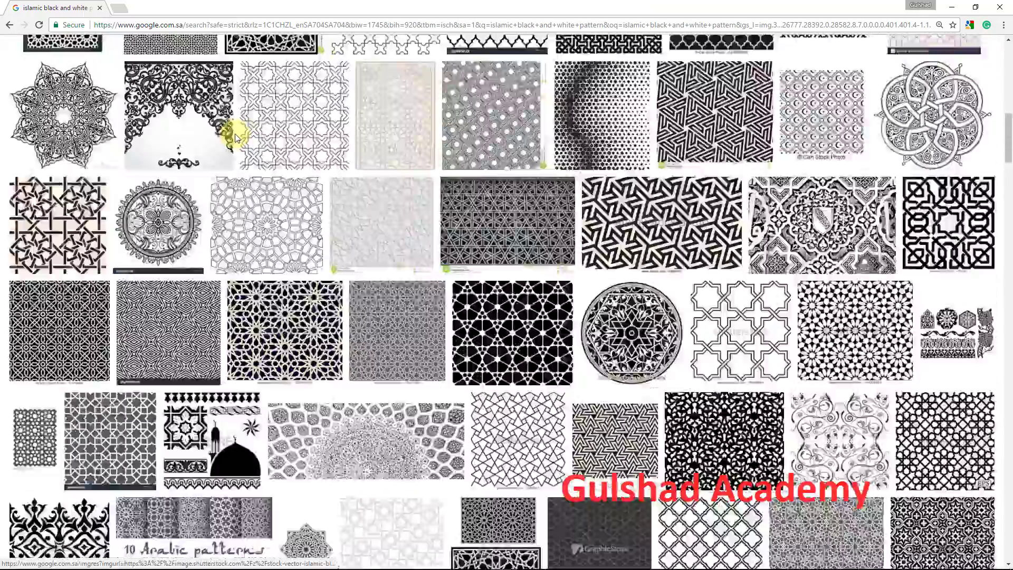
scroll(235, 136, "up", 4)
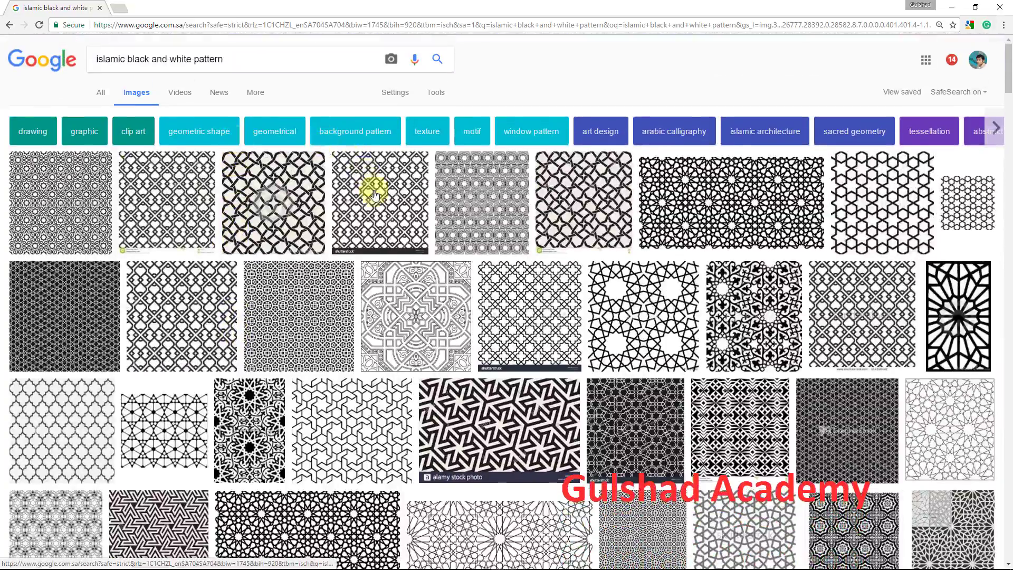
scroll(589, 266, "down", 2)
scroll(328, 238, "down", 15)
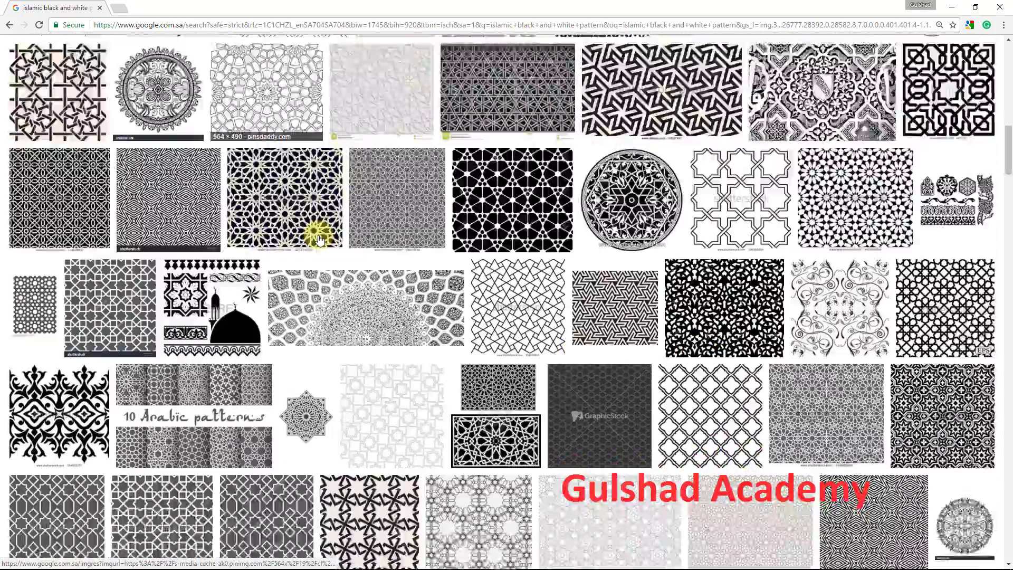
scroll(530, 278, "down", 10)
scroll(301, 283, "up", 5)
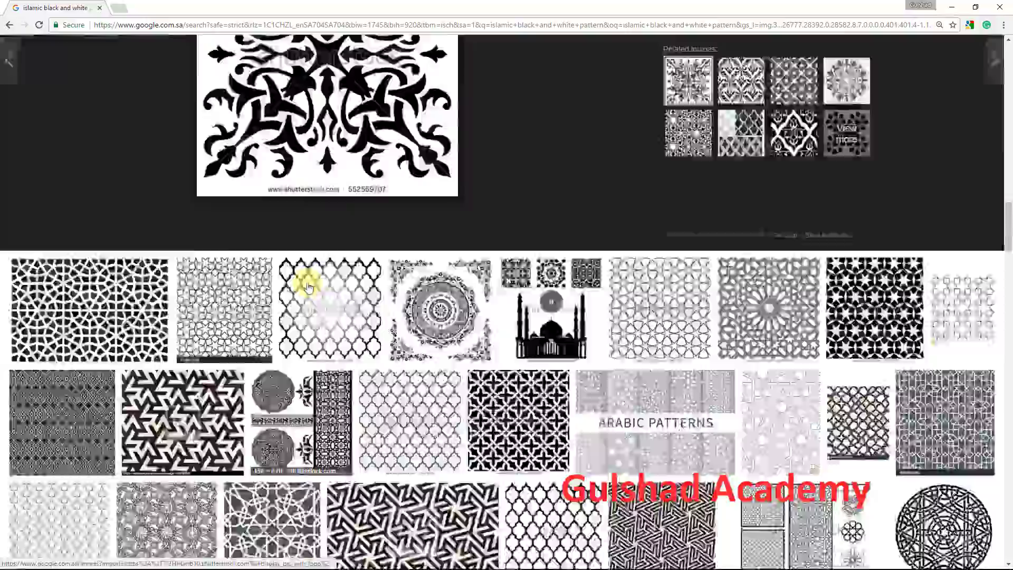
scroll(301, 300, "down", 9)
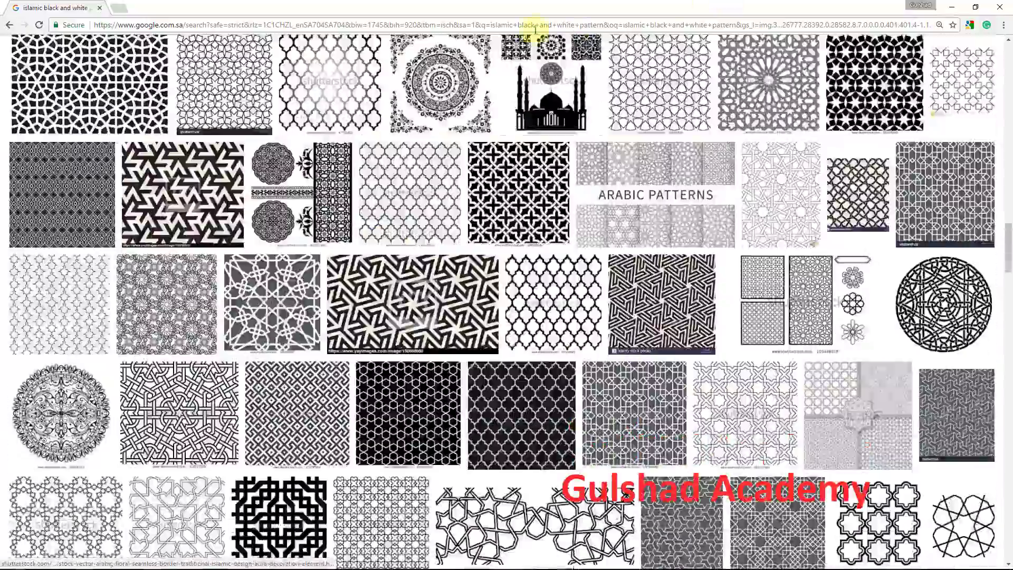
double_click(340, 5)
left_click_drag(710, 137, 1012, 150)
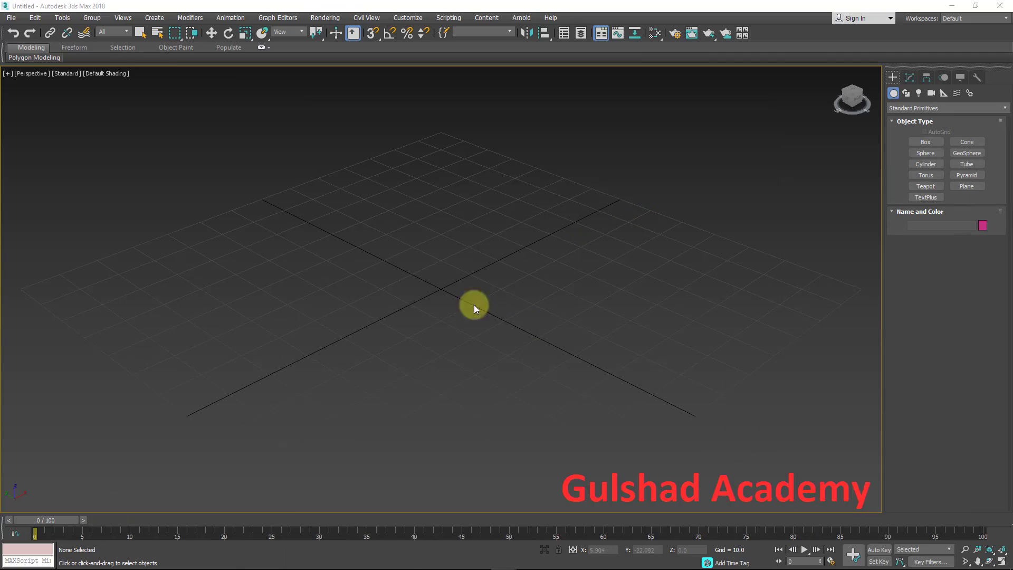
Create a plane of about 76 by 76 units across the middle of the Perspective view and hide the grid
left_click(967, 187)
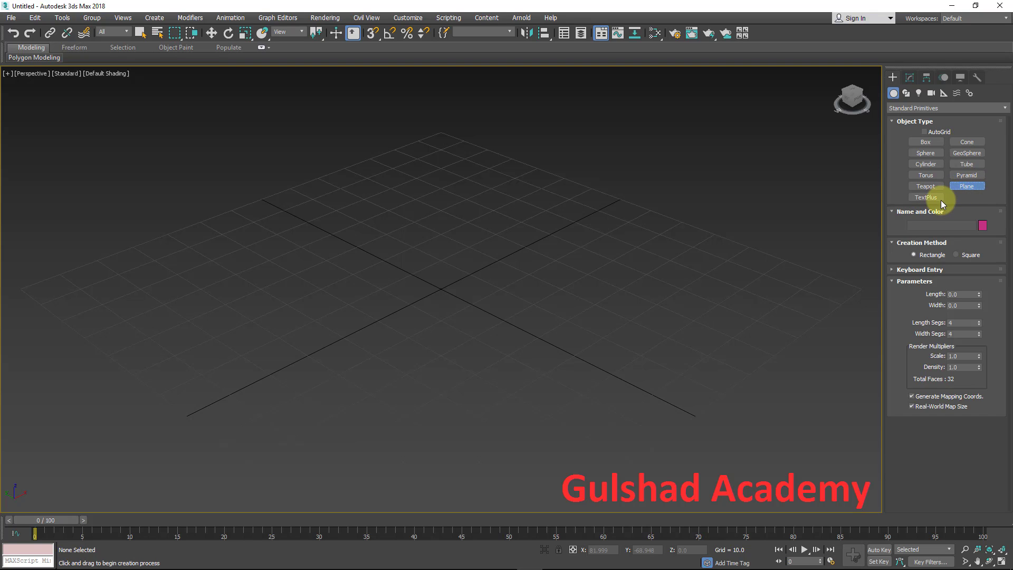
left_click_drag(462, 227, 472, 504)
middle_click_drag(543, 267, 543, 234)
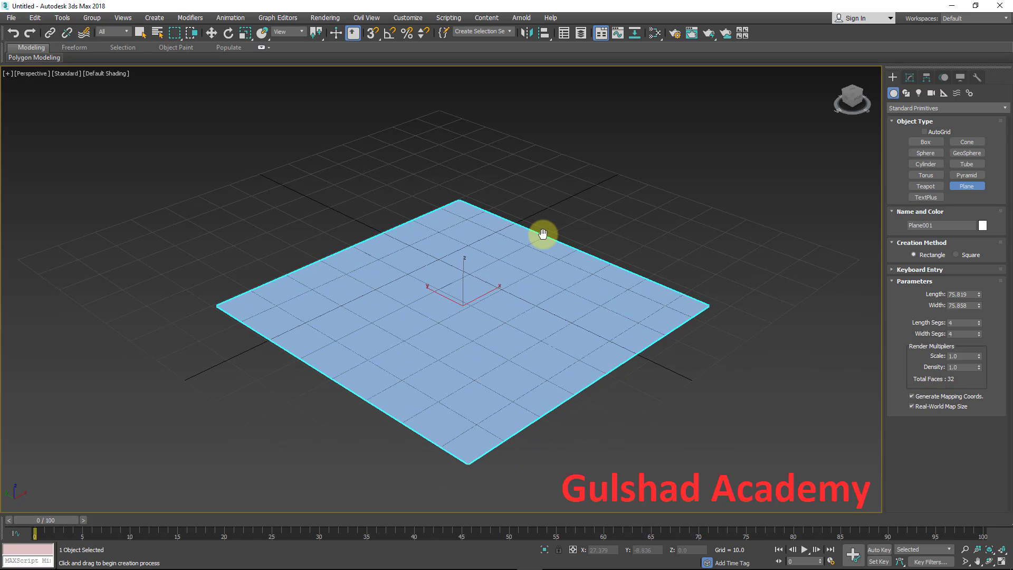
key("g")
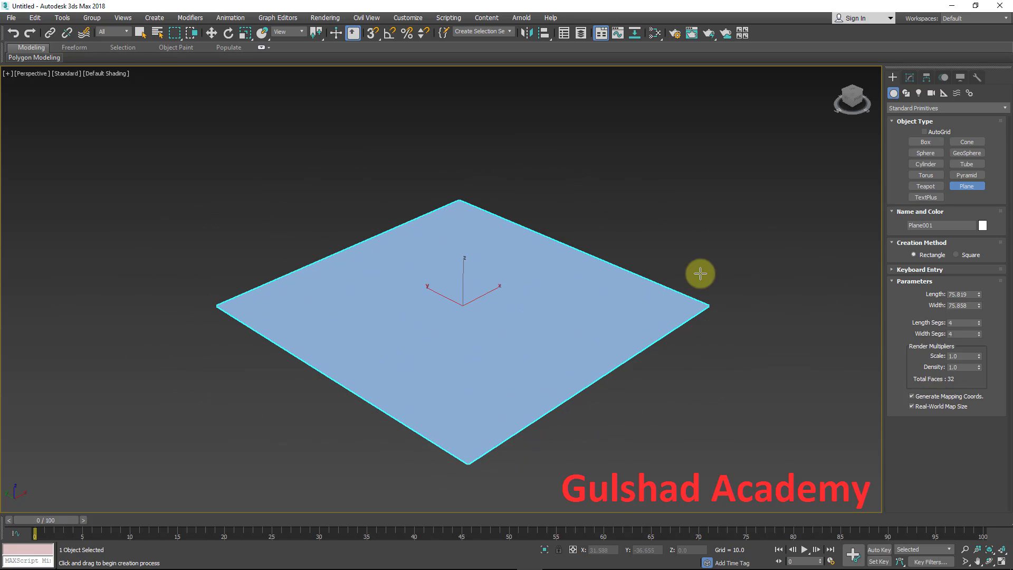
Set the plane's length and width to 100 and its length and width segments to 500 each
left_click_drag(967, 294, 889, 293)
type("100")
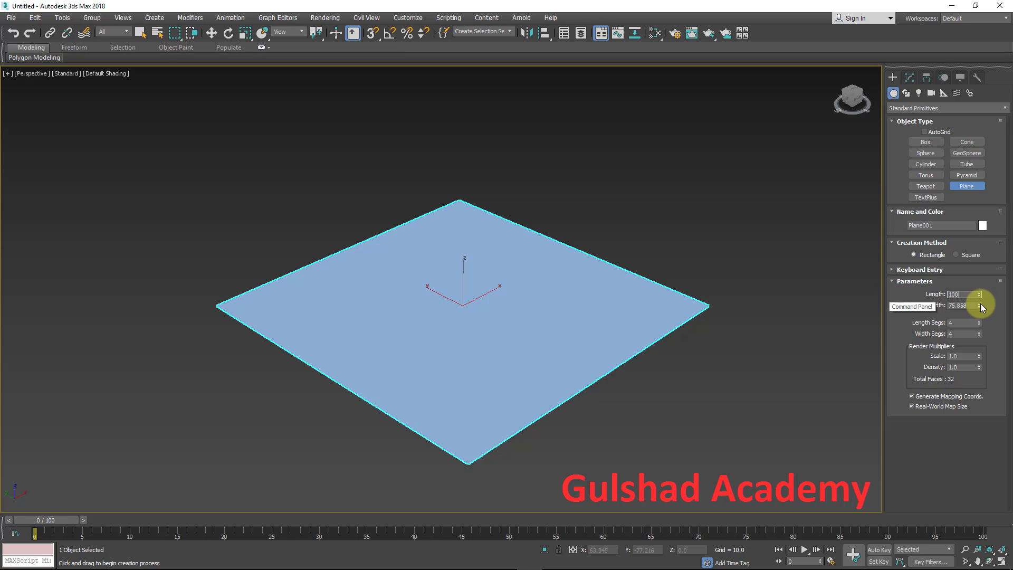
left_click_drag(980, 305, 895, 306)
type("100")
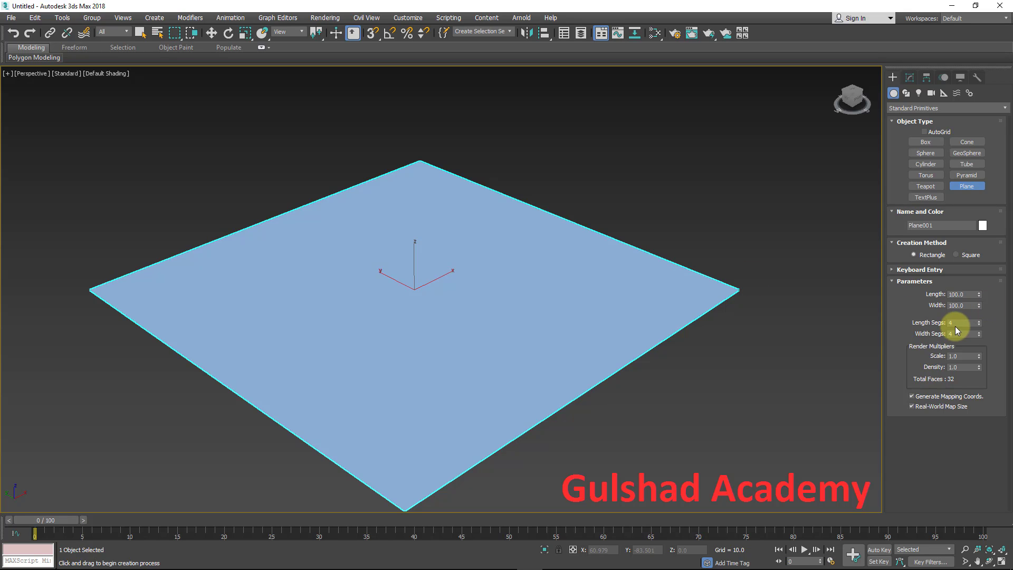
left_click(935, 323)
key("Tab")
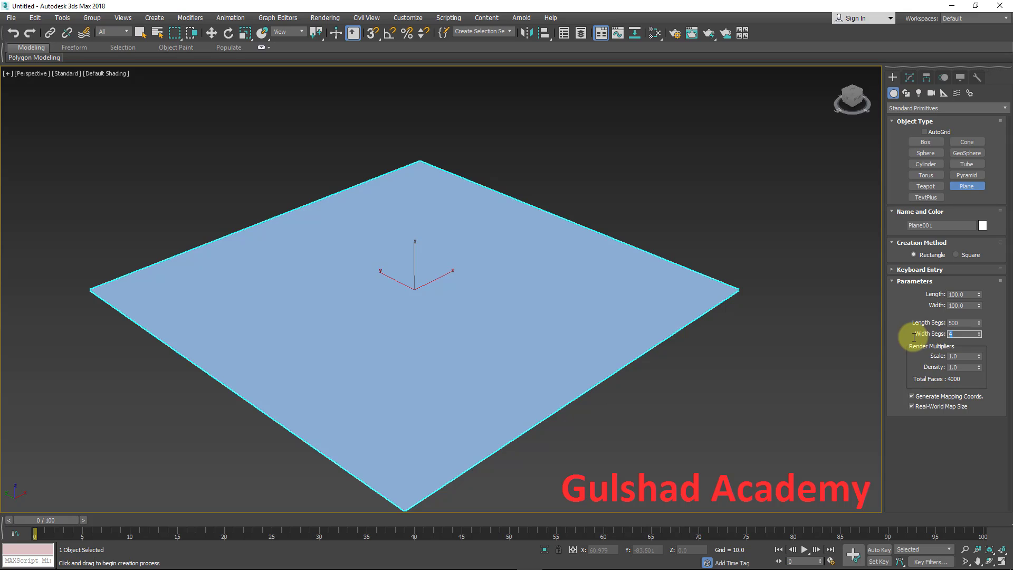
right_click(731, 390)
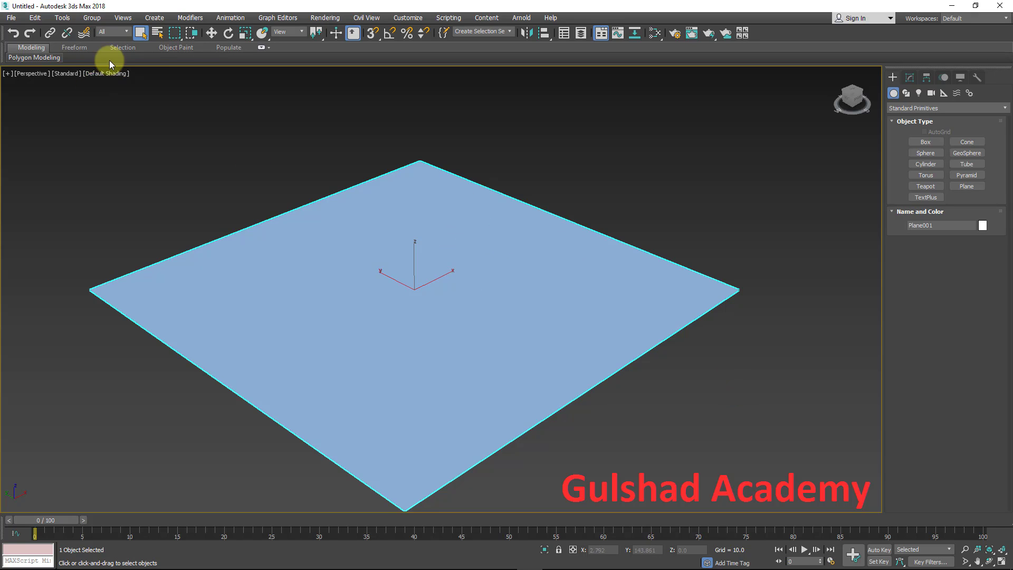
Set the Perspective viewport's rendering quality to High Quality, keeping Default Shading
left_click(70, 77)
left_click(65, 74)
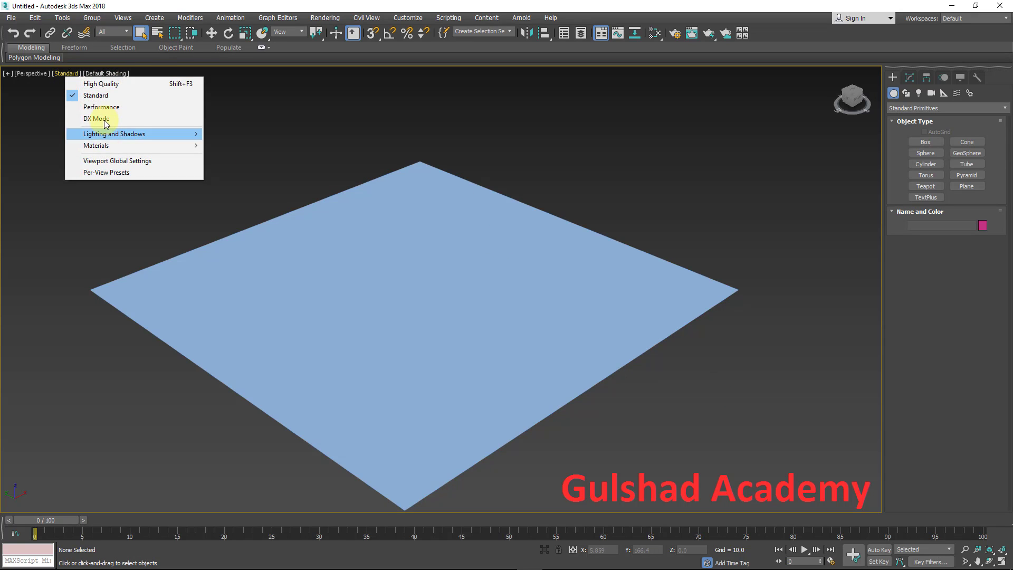
left_click(101, 84)
left_click(113, 73)
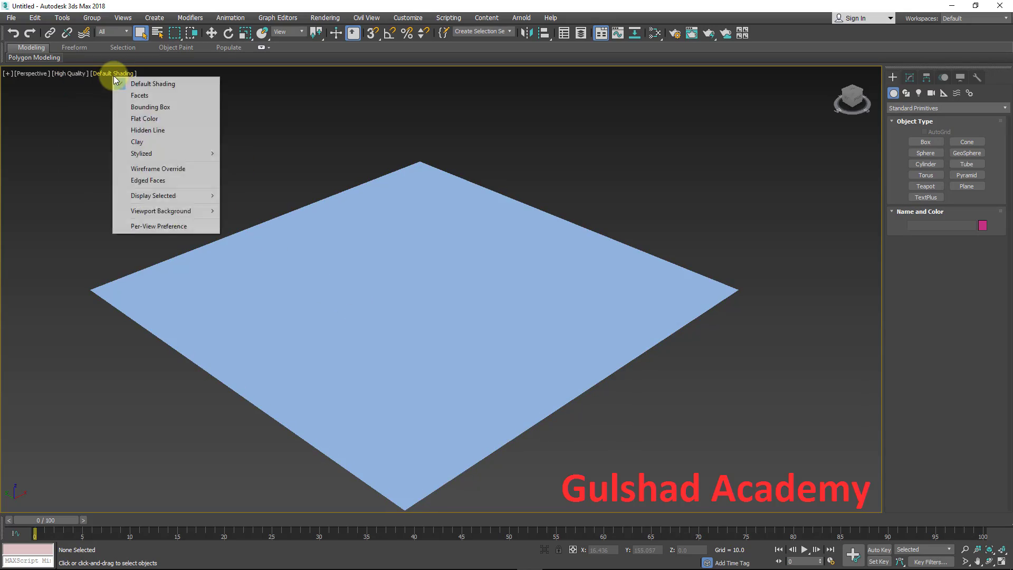
left_click(321, 128)
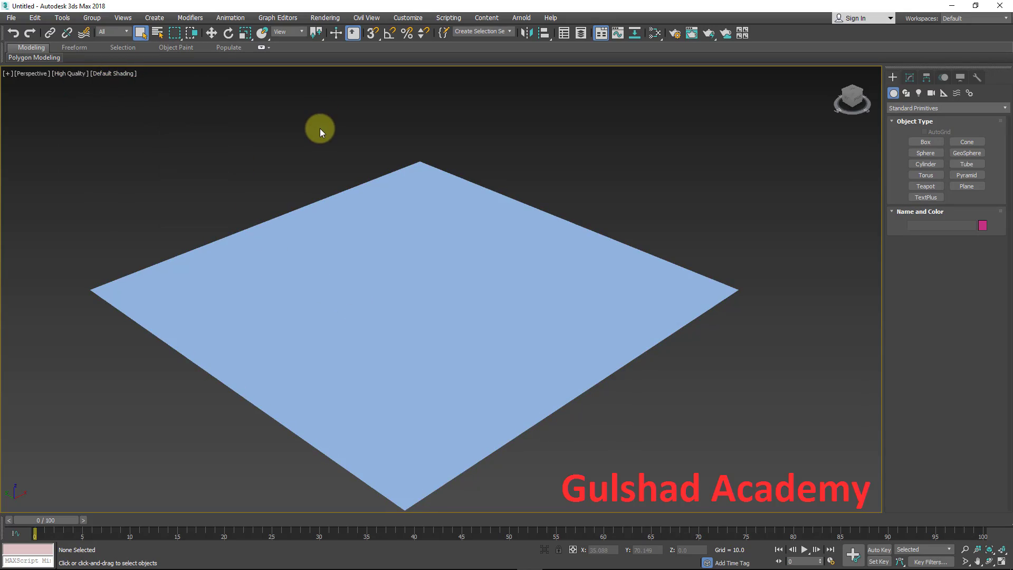
Display edged faces to examine the density of the plane's mesh up close, and restore Default Shading
key("F4")
scroll(366, 400, "up", 8)
scroll(351, 283, "down", 8)
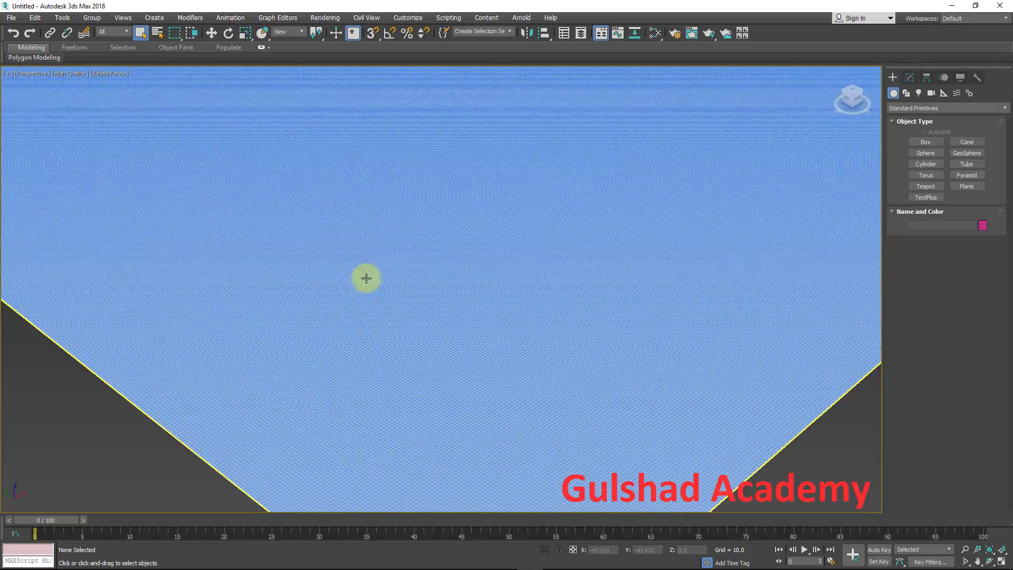
scroll(368, 278, "up", 2)
left_click(368, 277)
scroll(368, 278, "up", 2)
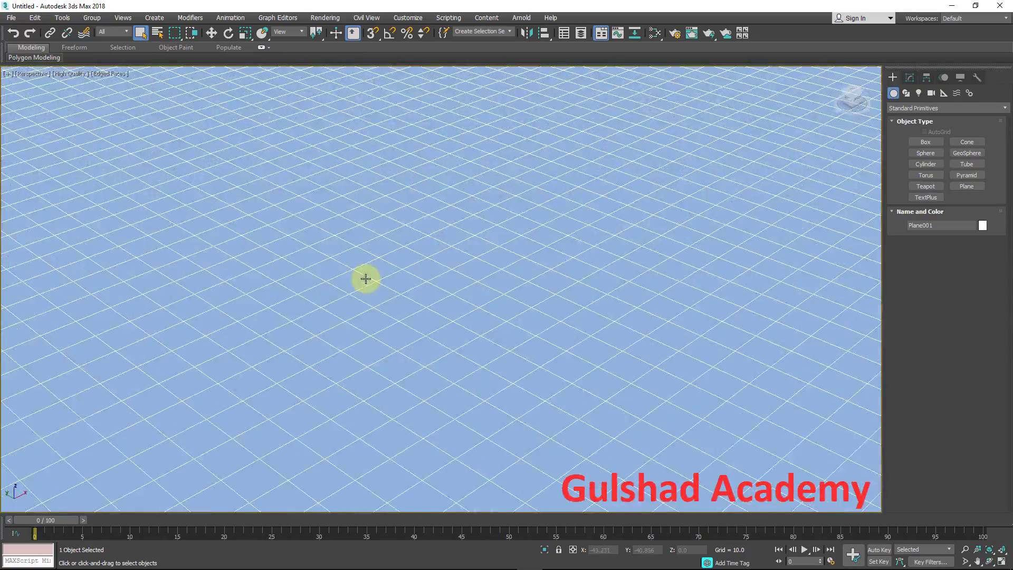
scroll(364, 278, "down", 10)
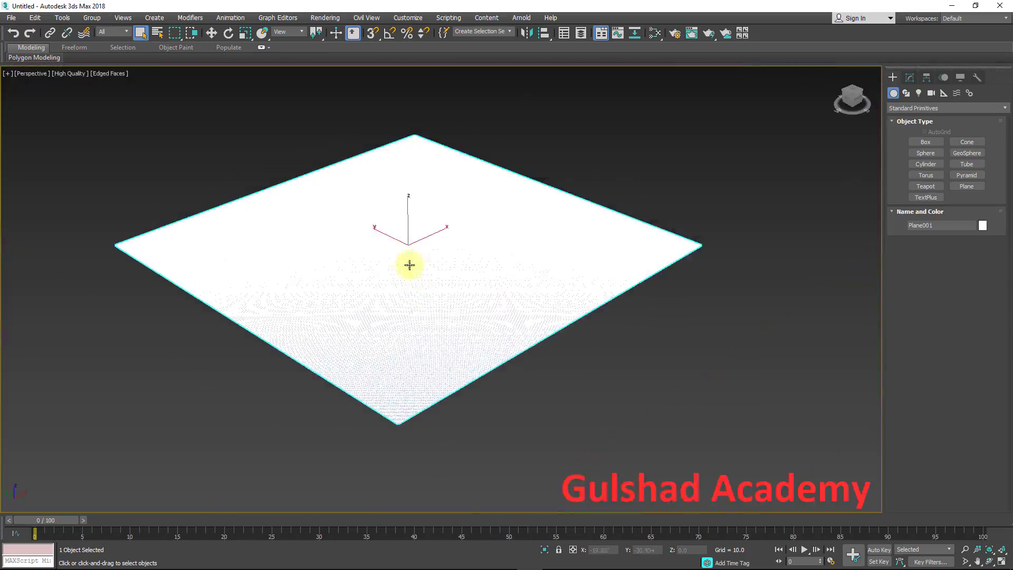
scroll(410, 262, "up", 4)
scroll(389, 253, "down", 4)
key("F4")
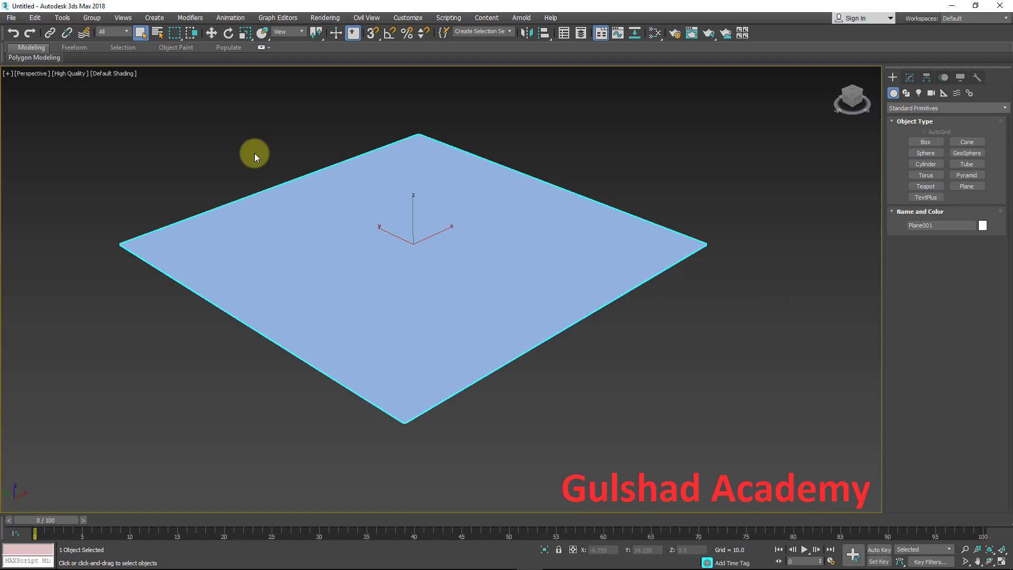
Select the plane and add a Displace modifier to it
left_click(280, 135)
left_click(450, 272)
left_click(909, 78)
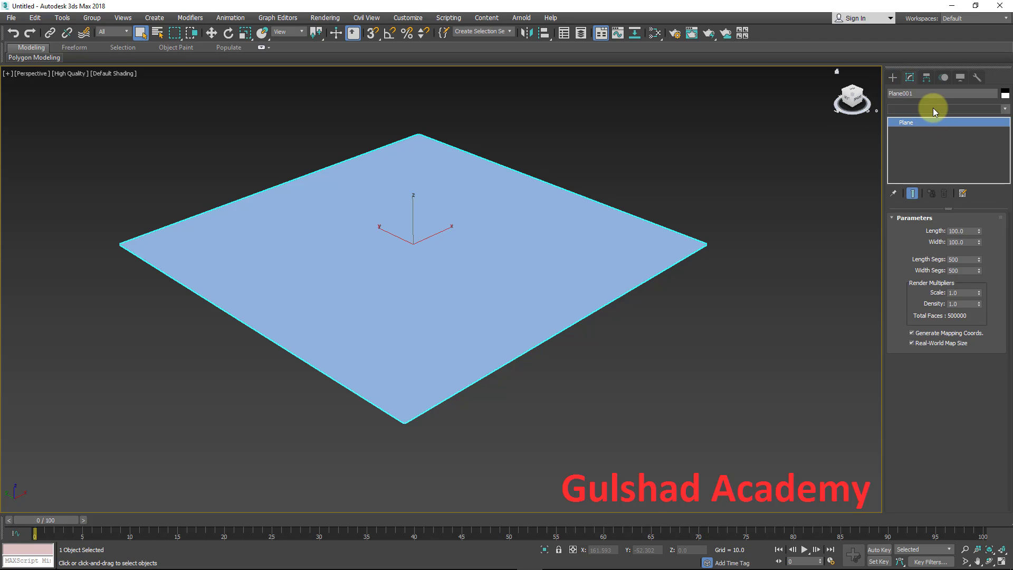
left_click(932, 108)
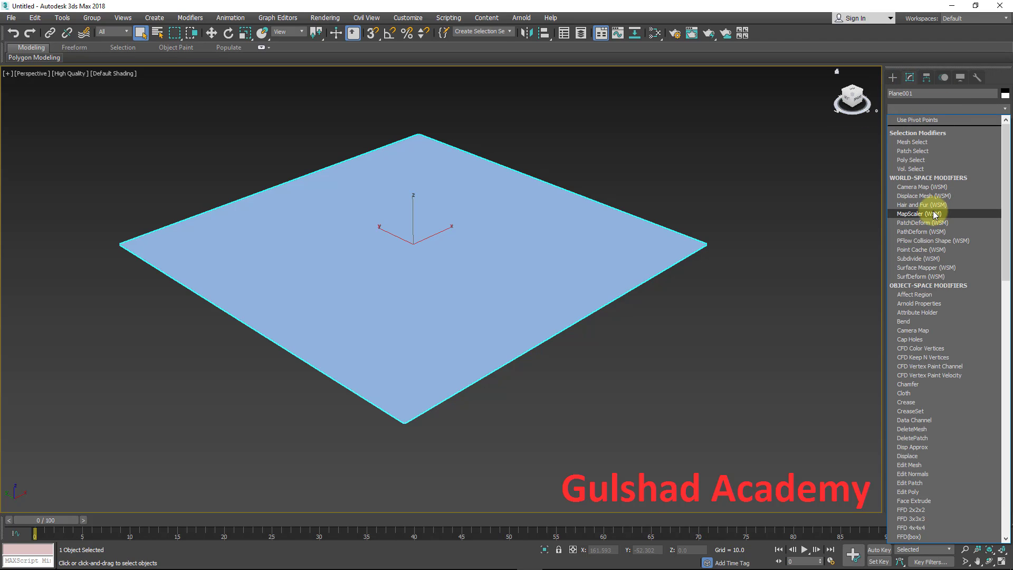
key("d")
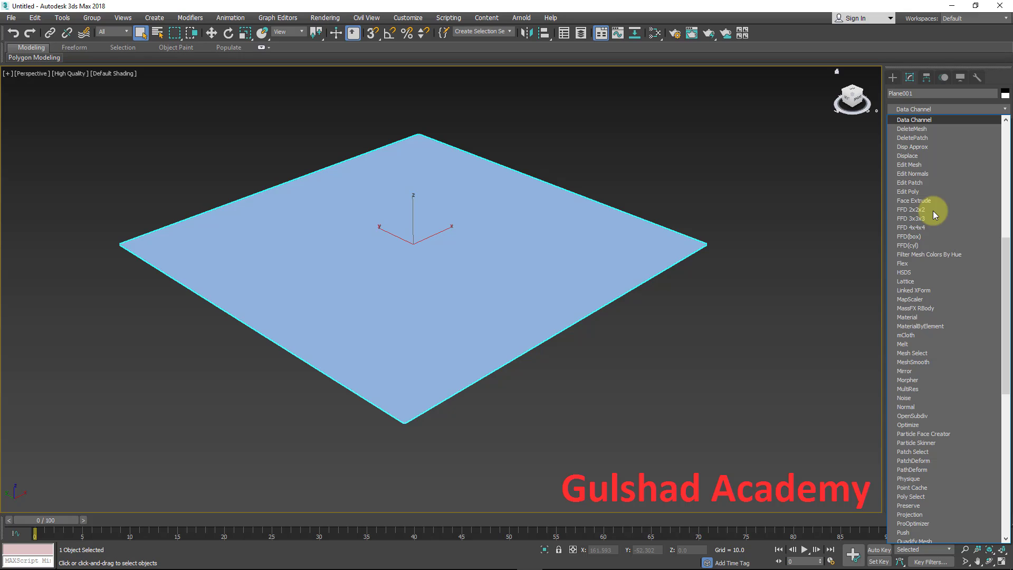
left_click(923, 158)
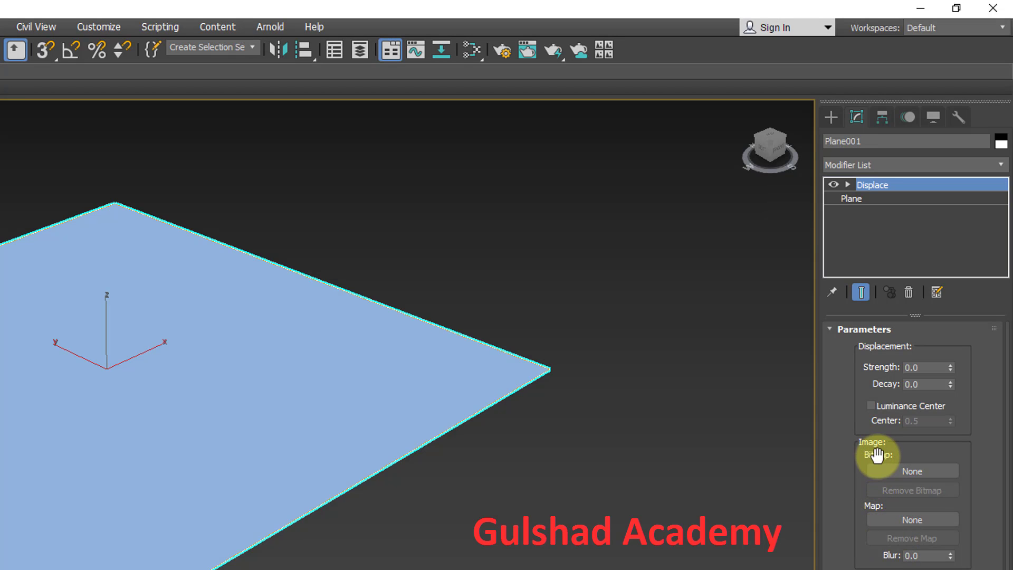
Load the mandala image 1 (4).jpg from the Displace Modifier folder as the Displace bitmap and raise the displacement strength to 0.74
left_click(912, 471)
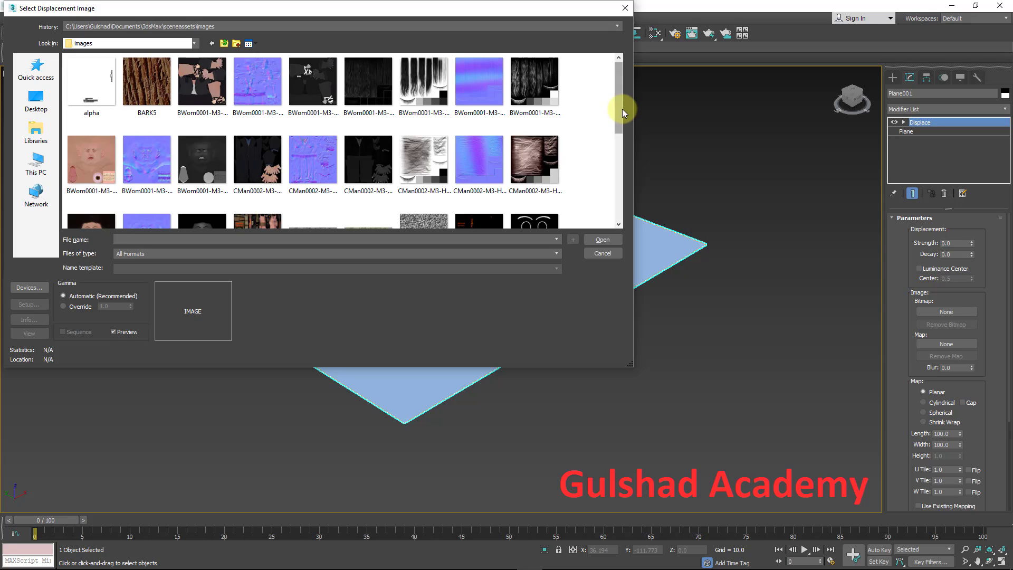
left_click_drag(622, 108, 641, 146)
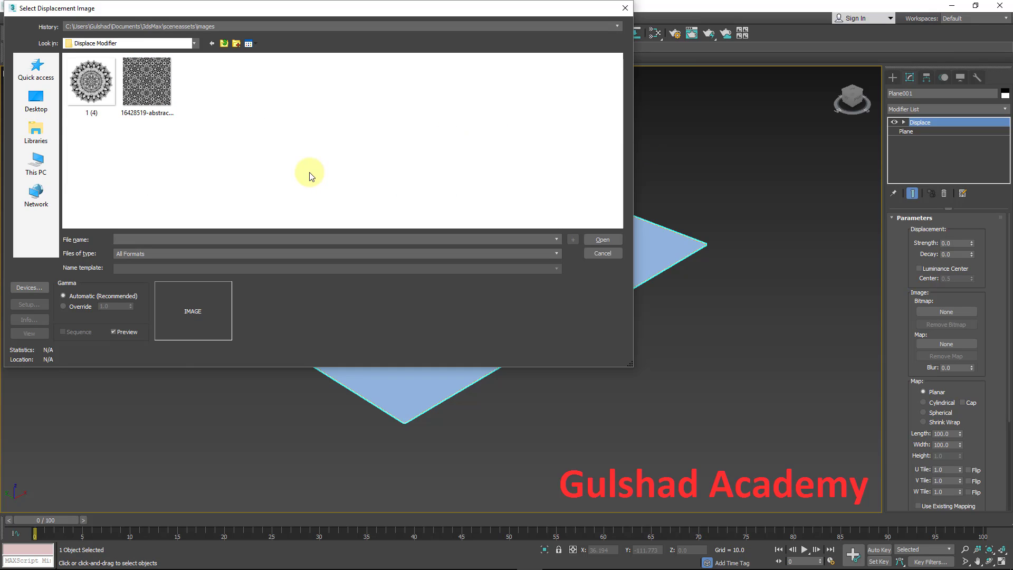
left_click(89, 90)
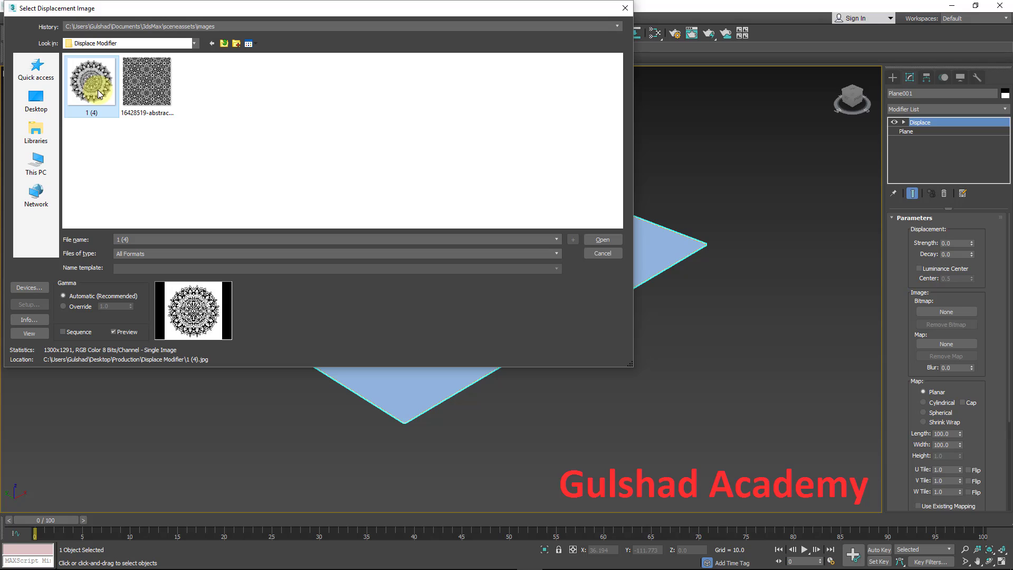
left_click(150, 100)
left_click(91, 93)
left_click(601, 241)
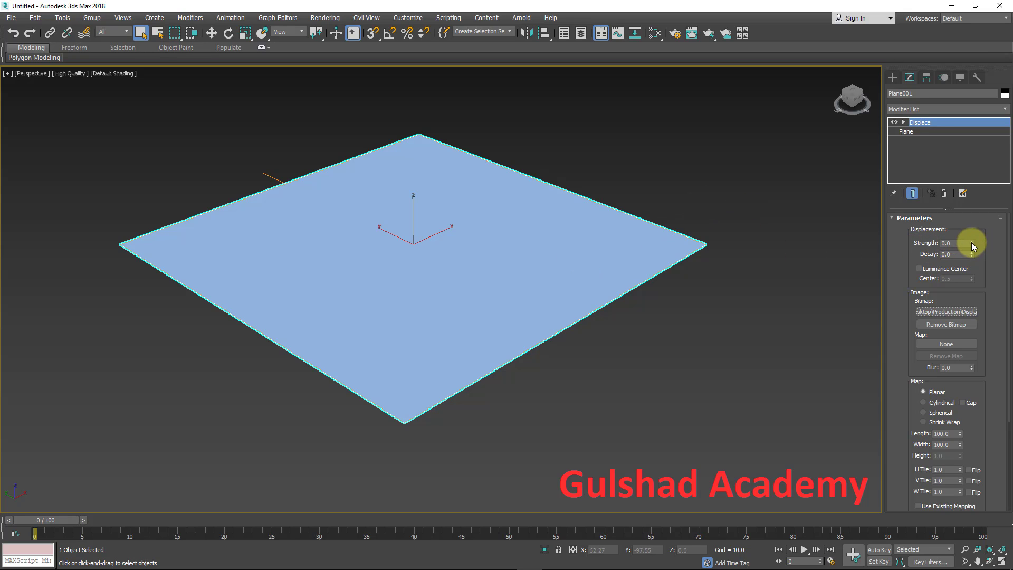
left_click_drag(970, 242, 968, 193)
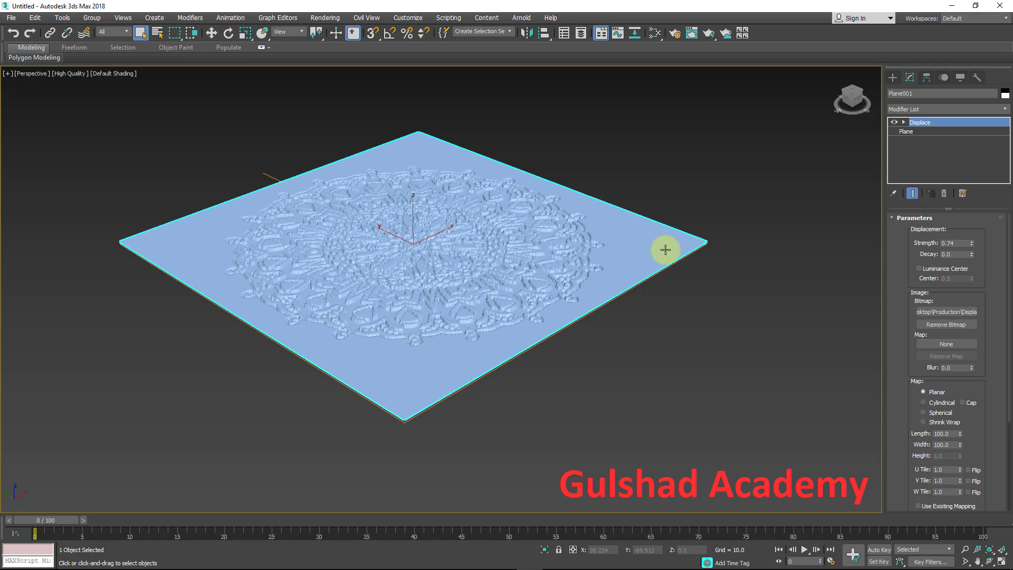
Set the Displace modifier's strength to -1.0 to invert the mandala relief on the plane
scroll(601, 266, "up", 6)
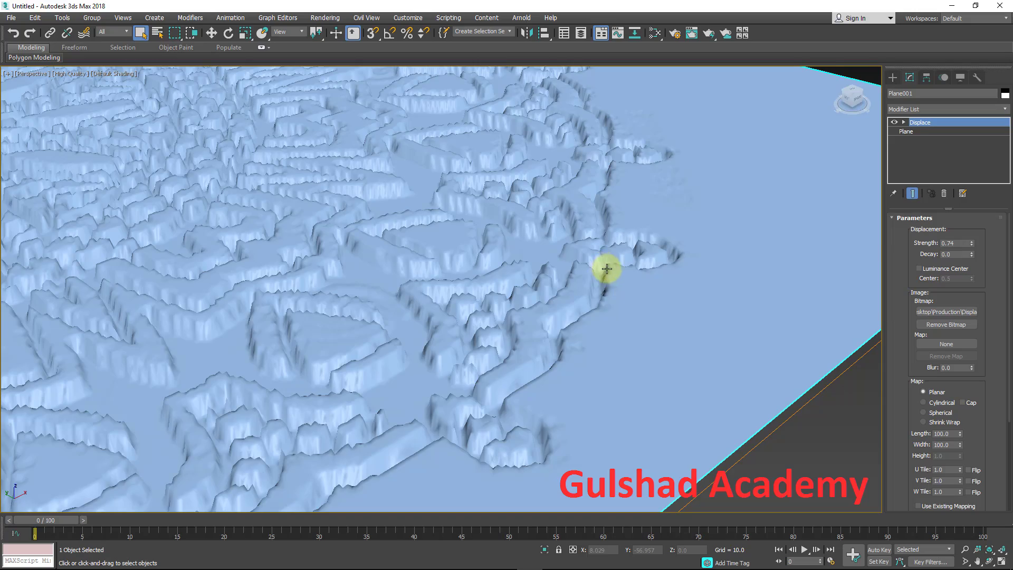
scroll(606, 269, "down", 6)
scroll(617, 267, "up", 3)
scroll(658, 346, "down", 3)
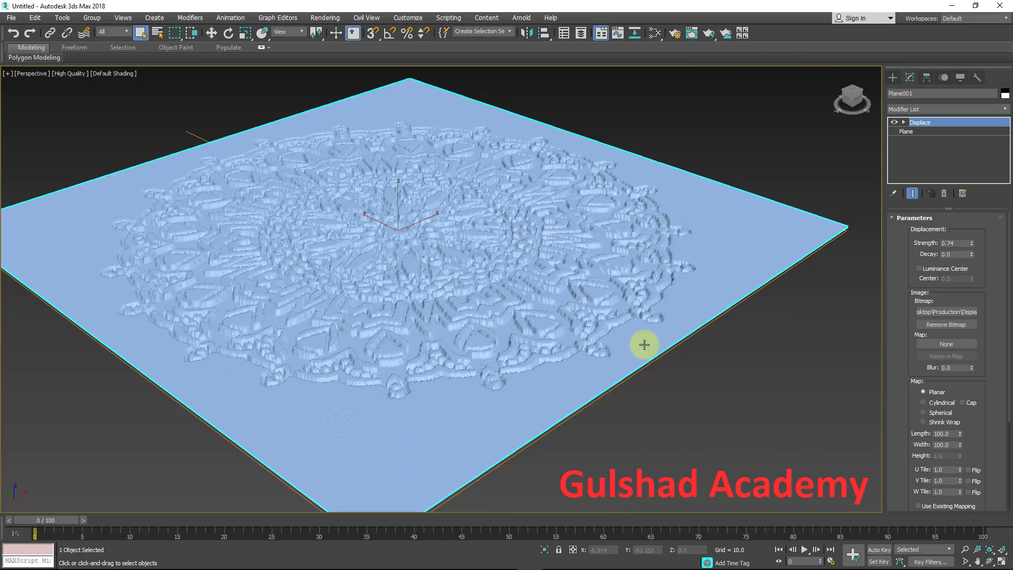
mouse_move(642, 353)
middle_mouse_down("alt")
mouse_move(610, 229)
mouse_move(610, 145)
mouse_move(615, 256)
mouse_move(658, 398)
mouse_move(637, 364)
middle_mouse_up("alt")
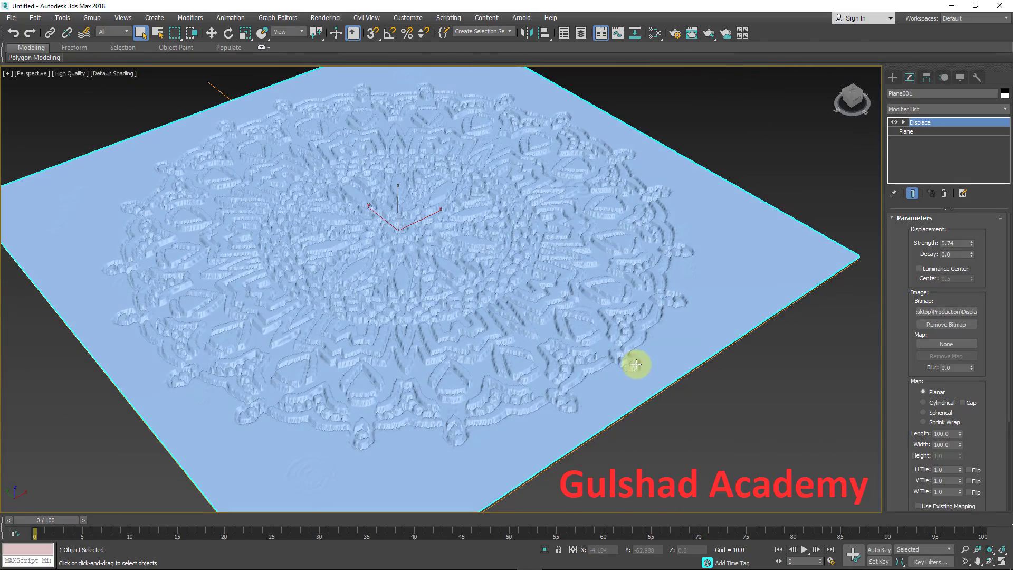
double_click(949, 242)
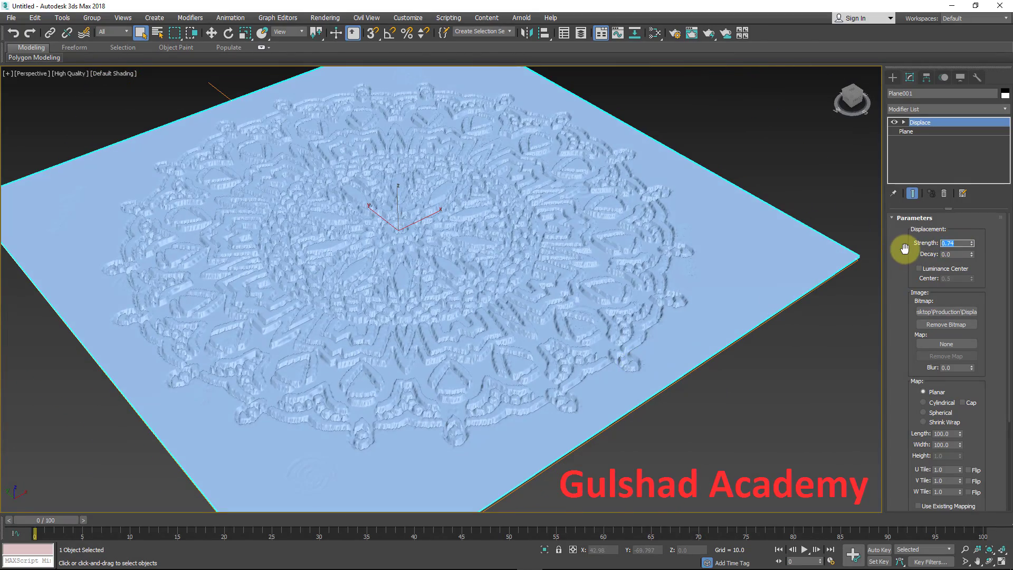
type("-1")
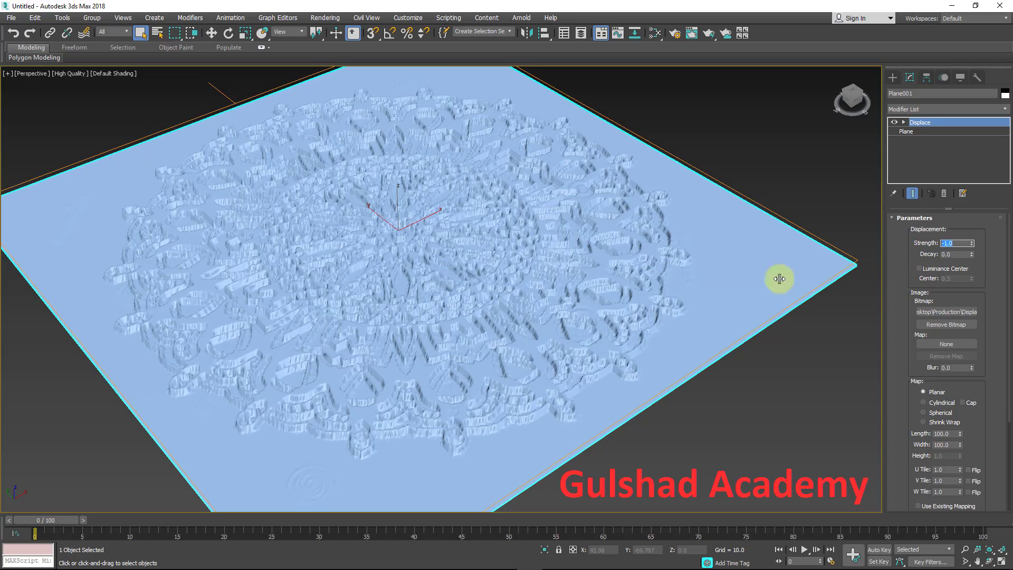
left_click(712, 463)
left_click(661, 405)
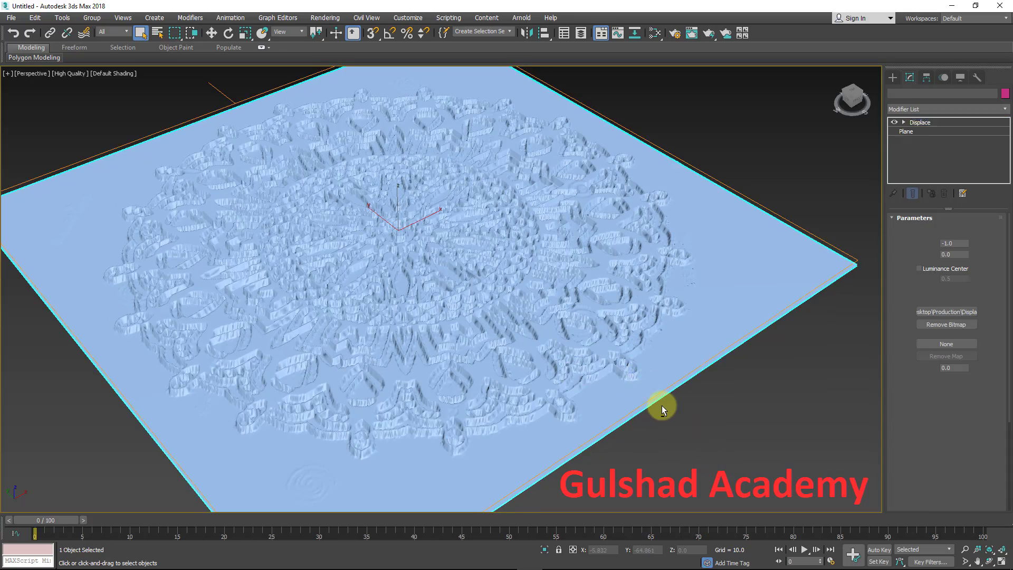
Reduce the base plane's length and width segments to 50 each beneath the Displace modifier
scroll(615, 335, "up", 5)
middle_click_drag(637, 337, 606, 351, "alt")
scroll(629, 350, "down", 10)
scroll(577, 320, "up", 2)
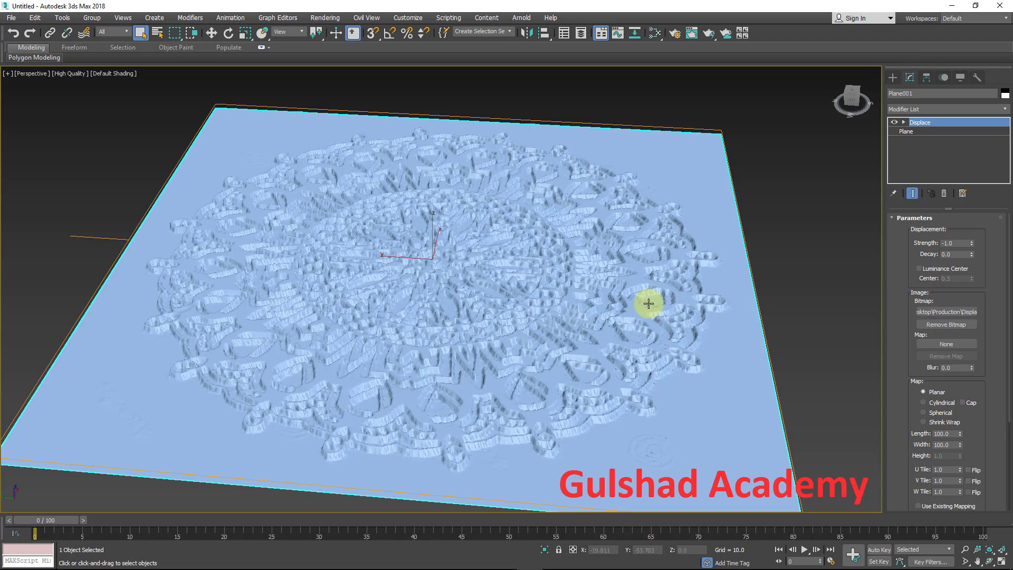
scroll(663, 300, "down", 4)
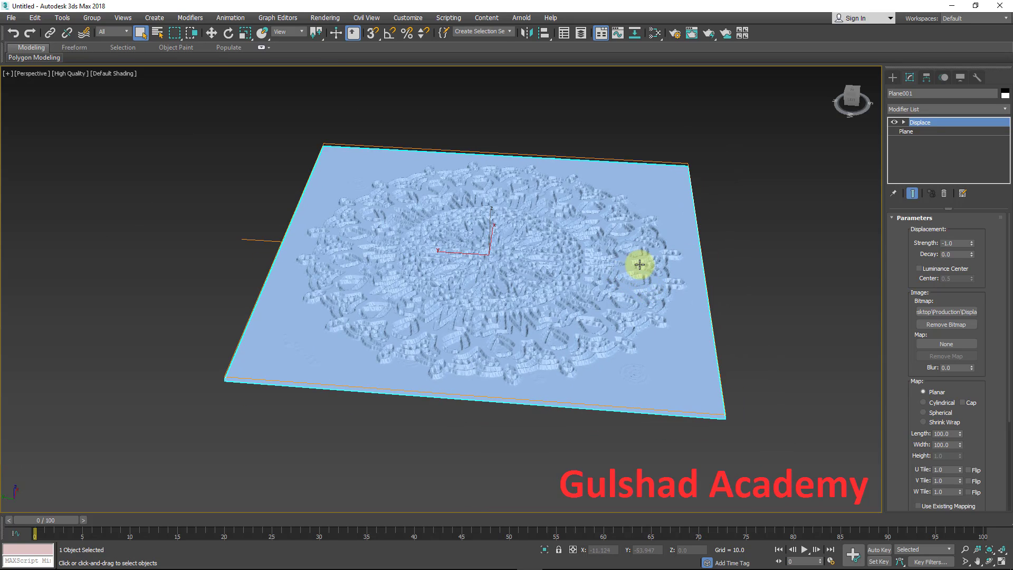
left_click(899, 131)
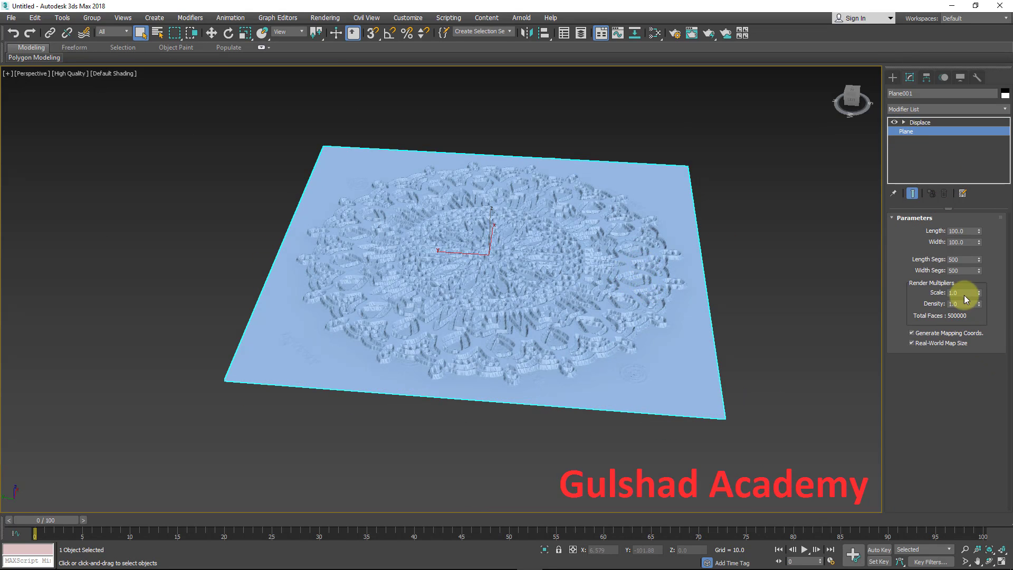
type("50")
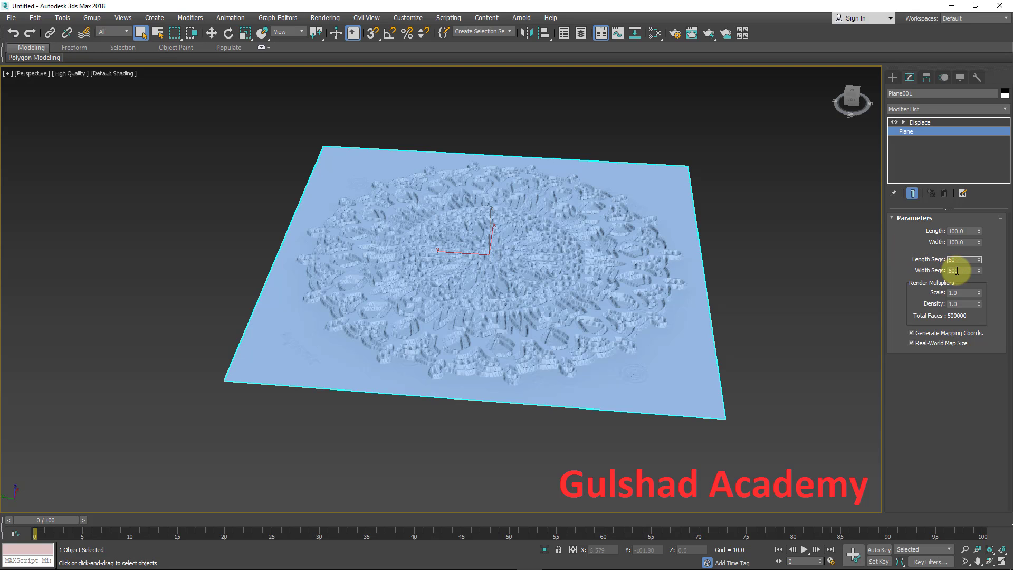
key("Tab")
type("50")
key("Return")
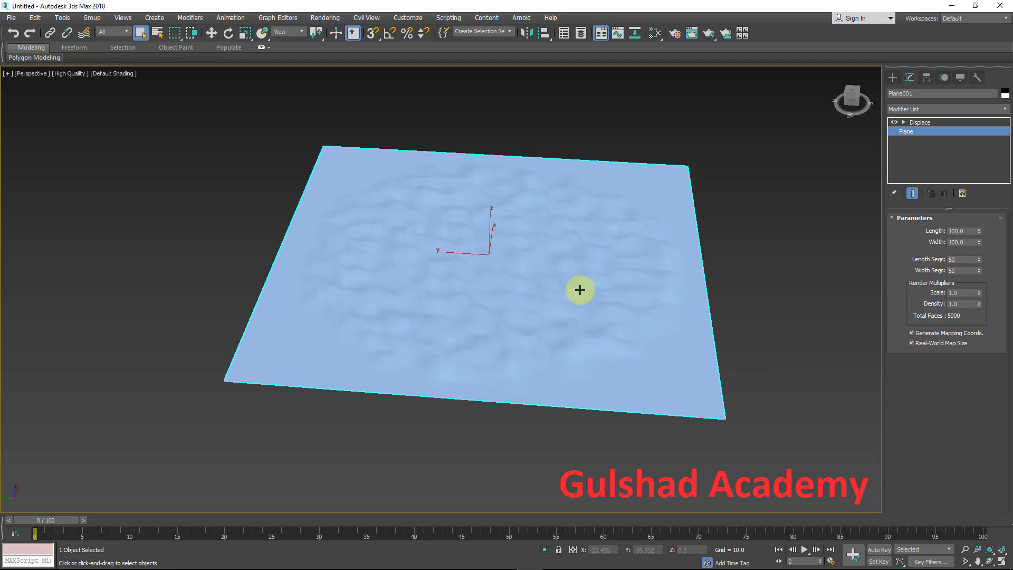
Set the base plane's length and width segments to 1000 each and deselect the plane
scroll(559, 288, "up", 3)
scroll(522, 303, "down", 3)
scroll(538, 314, "up", 3)
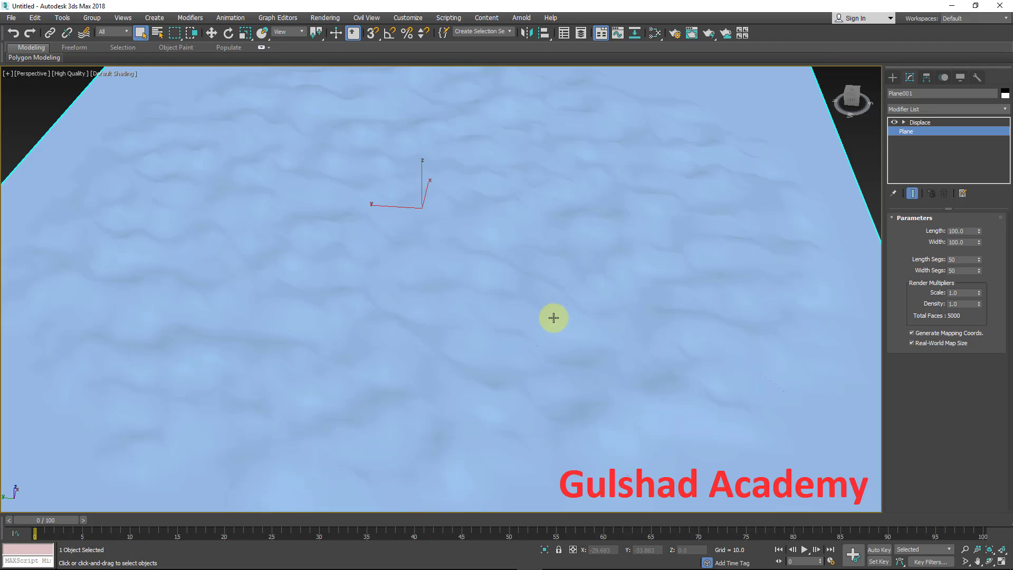
scroll(553, 318, "down", 3)
double_click(952, 259)
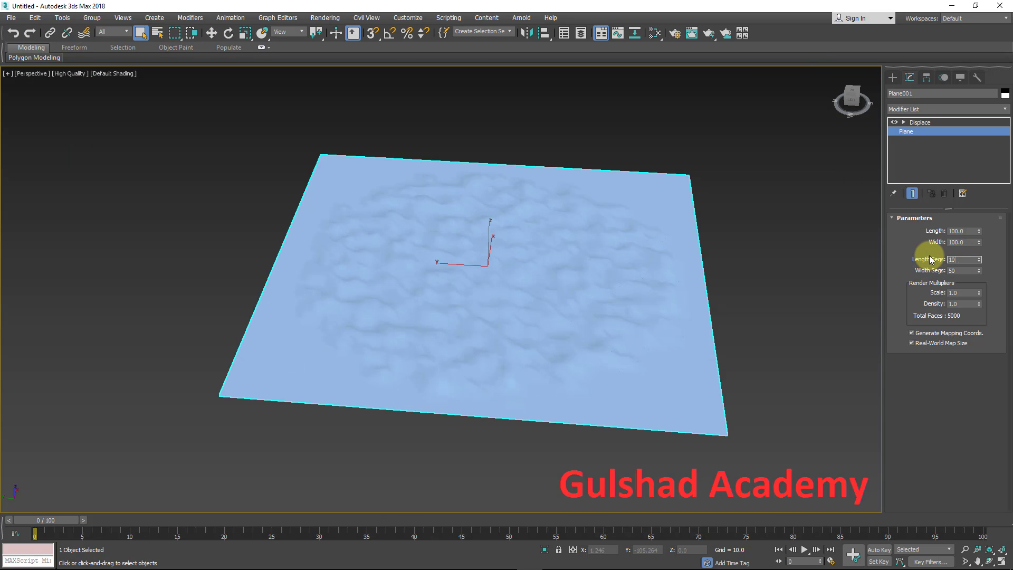
type("1000")
key("Tab")
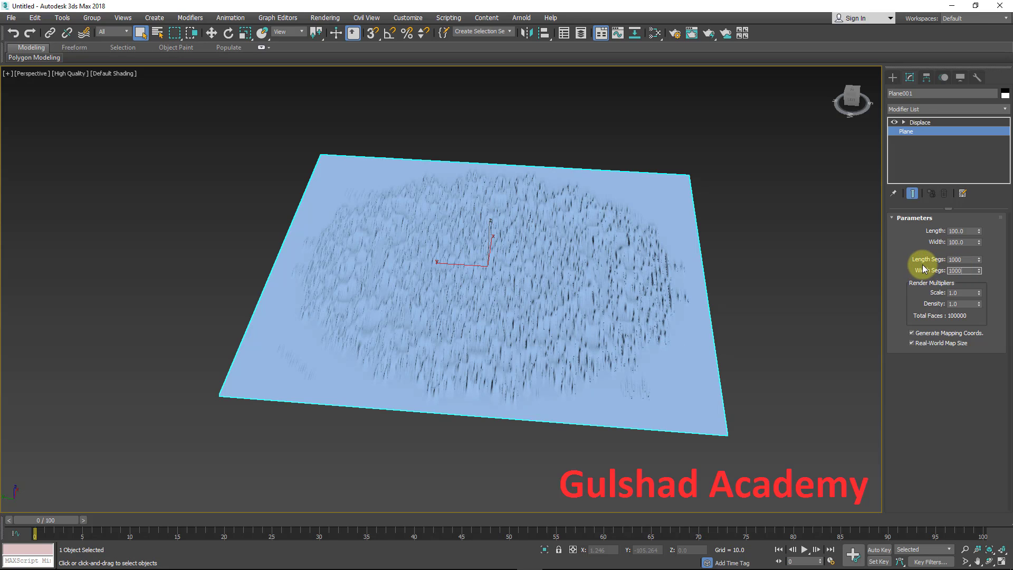
key("Return")
left_click(756, 292)
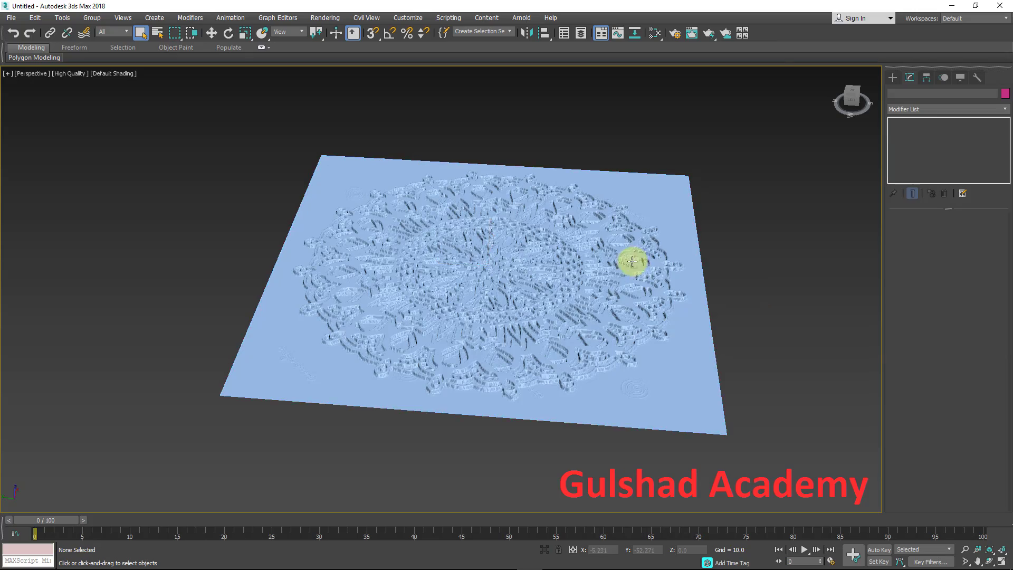
Change the displaced plane's object color to red from the 3ds Max palette and deselect it
scroll(667, 304, "up", 5)
scroll(502, 282, "down", 10)
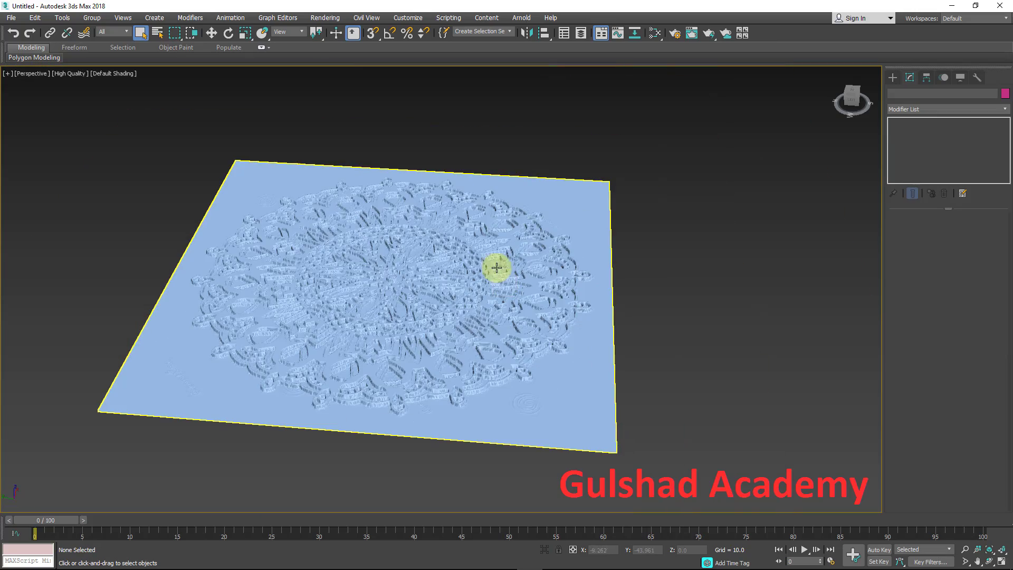
middle_click_drag(486, 249, 497, 316, "alt")
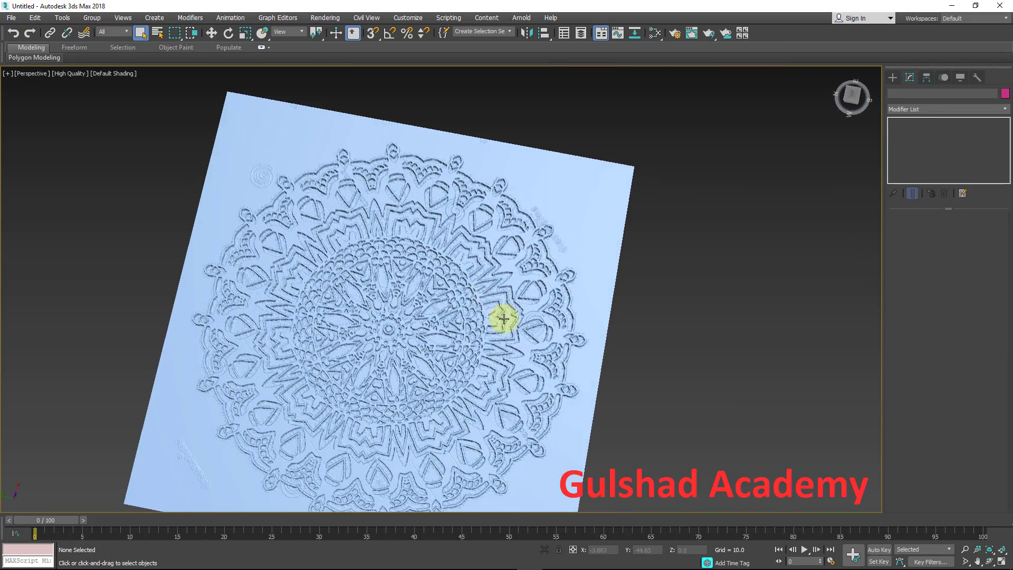
scroll(533, 294, "up", 5)
left_click(565, 261)
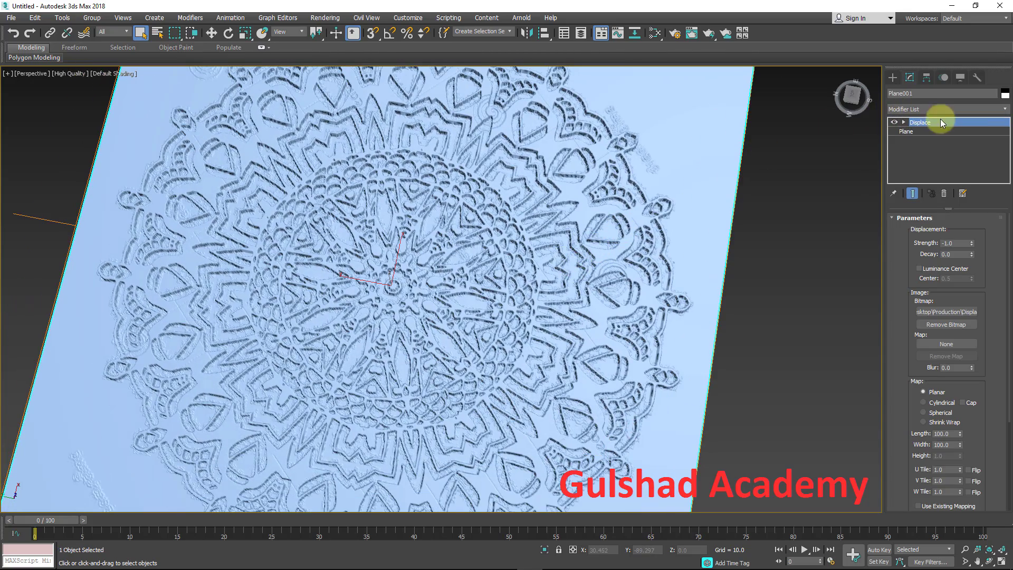
left_click(1005, 95)
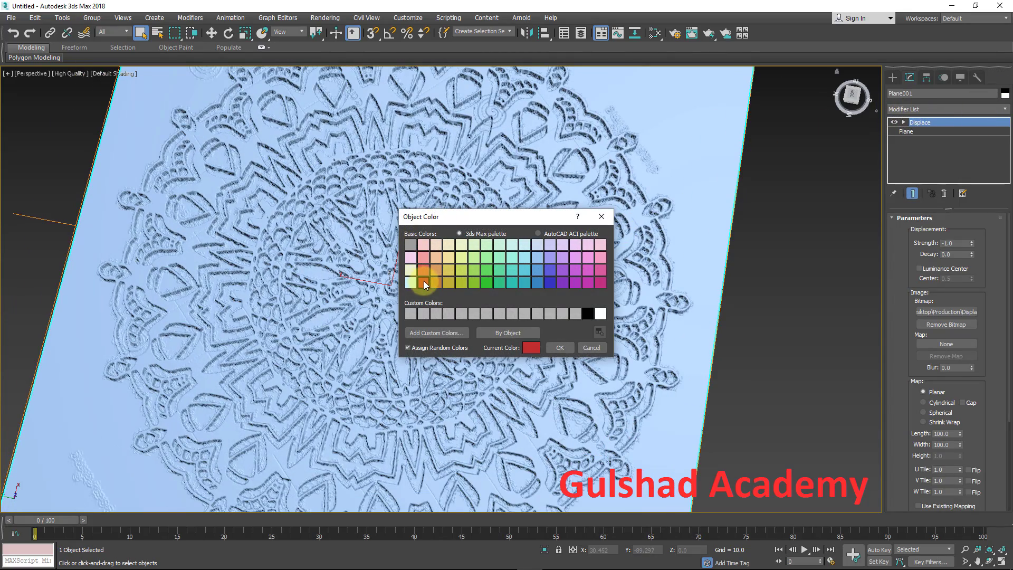
left_click(560, 347)
scroll(768, 301, "up", 3)
left_click(726, 309)
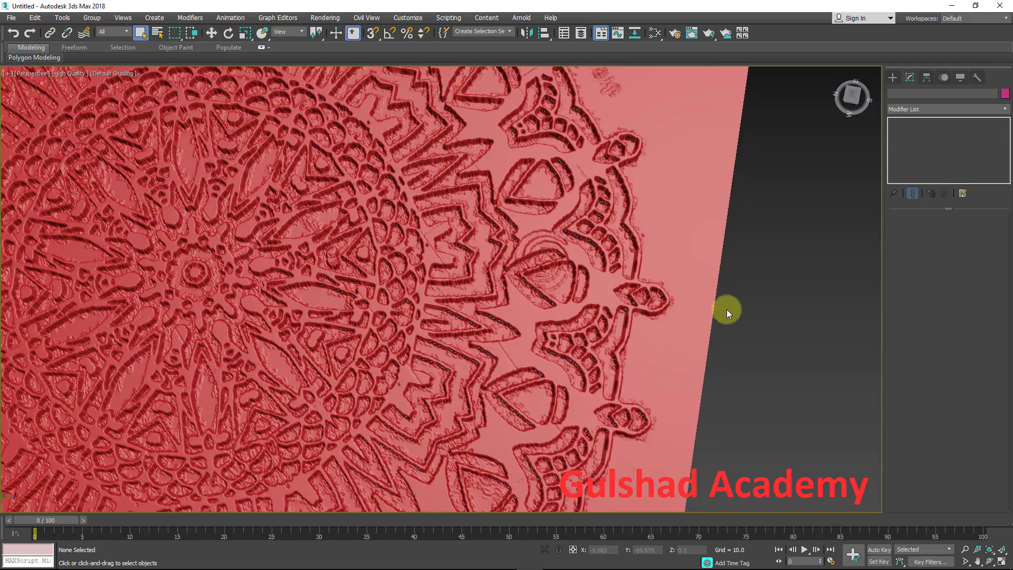
Examine the overall engraved mandala and the faint spiral and lettering marks around its outer edge
middle_click_drag(726, 309, 739, 261)
scroll(357, 264, "down", 4)
middle_click_drag(293, 244, 394, 245)
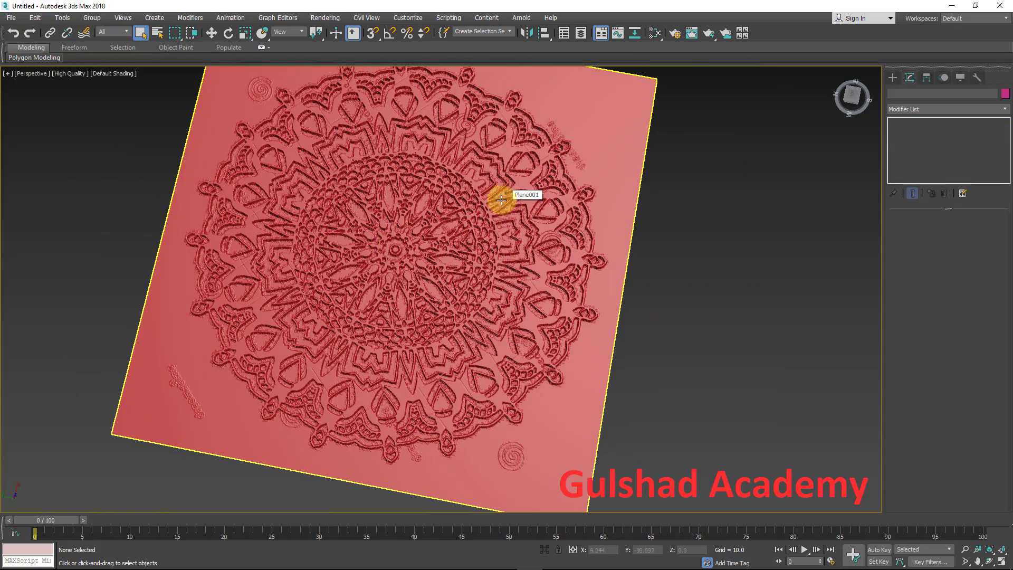
scroll(185, 401, "up", 8)
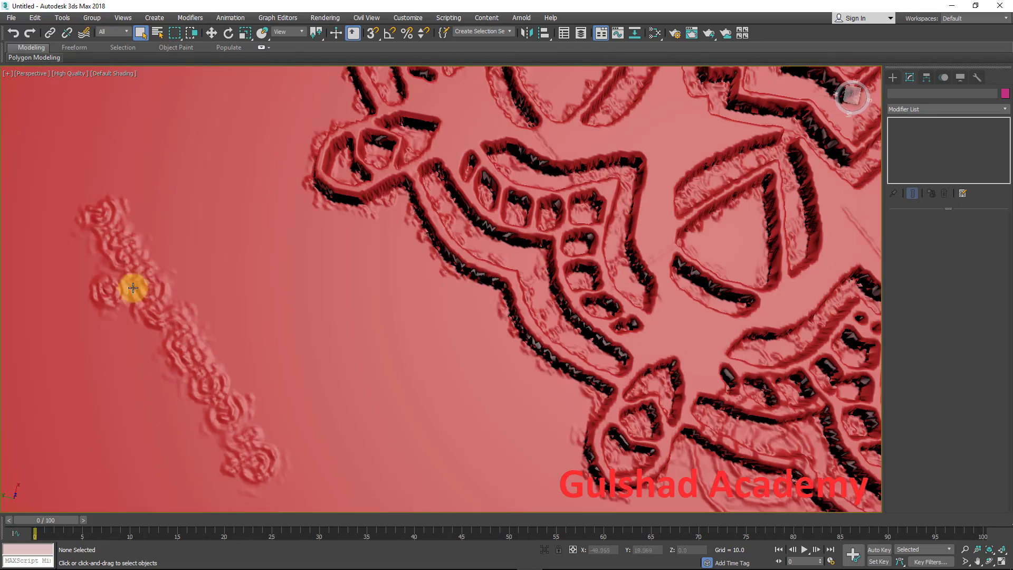
scroll(133, 287, "down", 8)
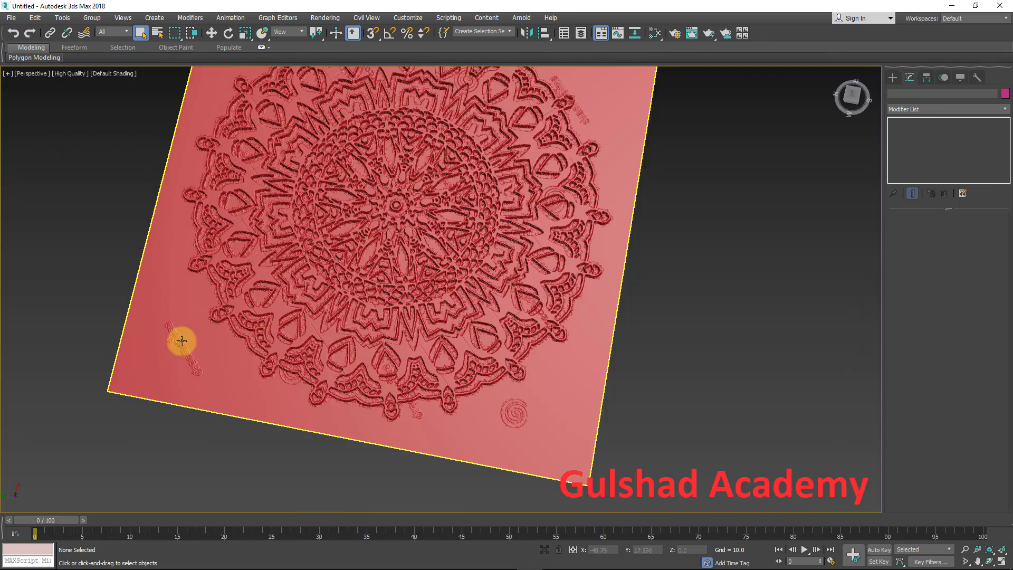
scroll(264, 346, "up", 3)
middle_click_drag(373, 256, 222, 275, "alt")
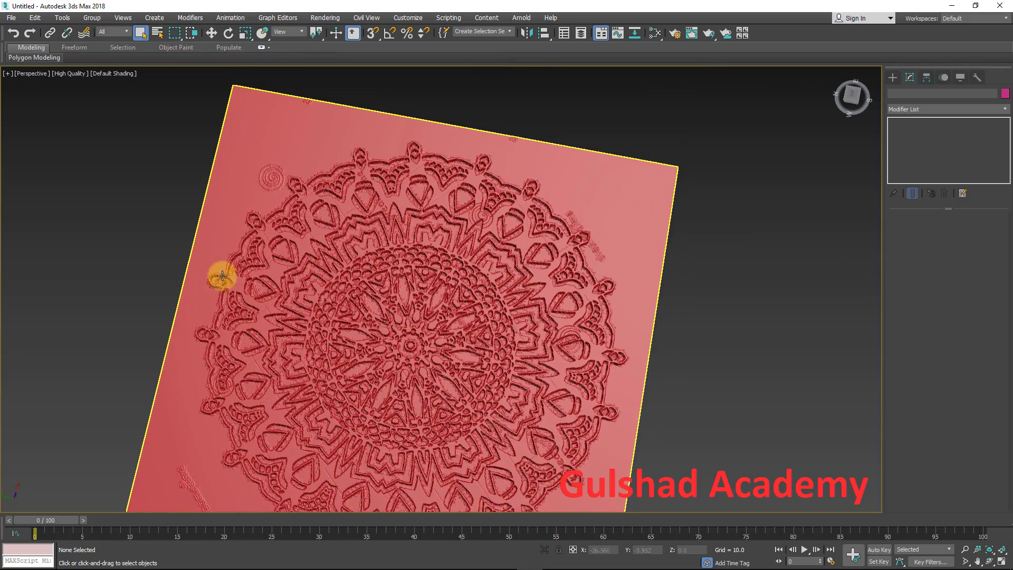
scroll(268, 174, "up", 2)
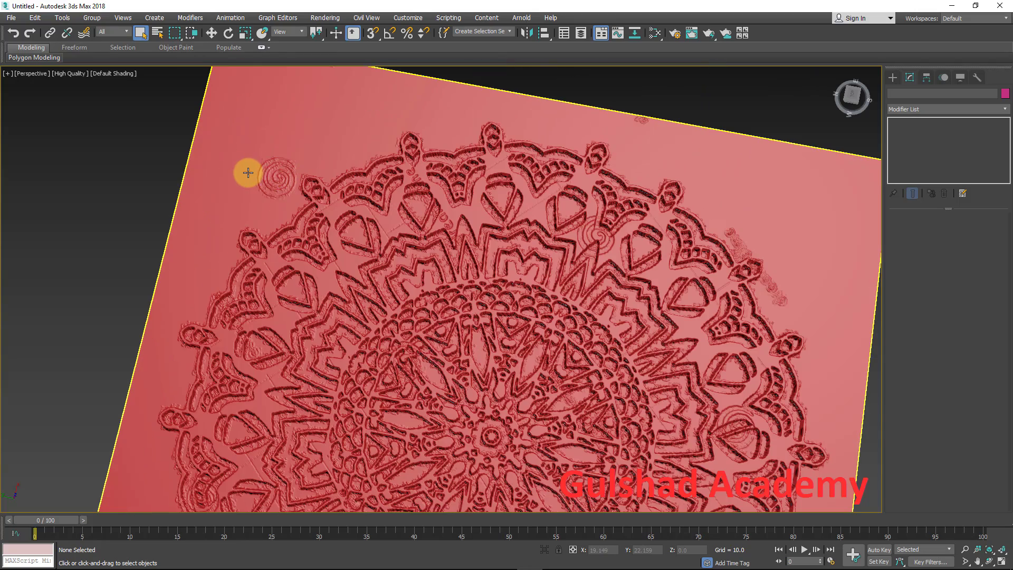
scroll(394, 307, "down", 3)
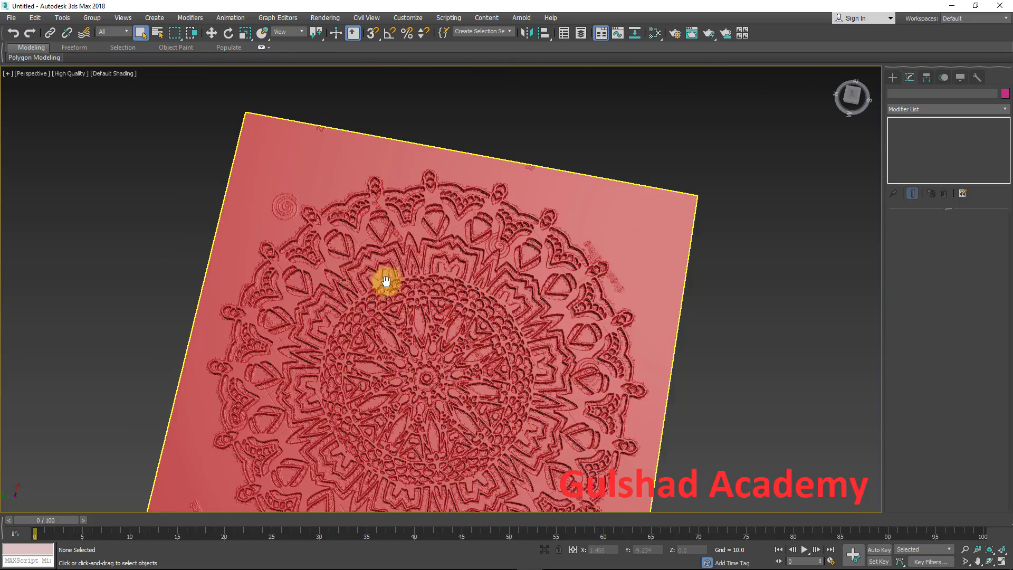
middle_click_drag(386, 283, 384, 240)
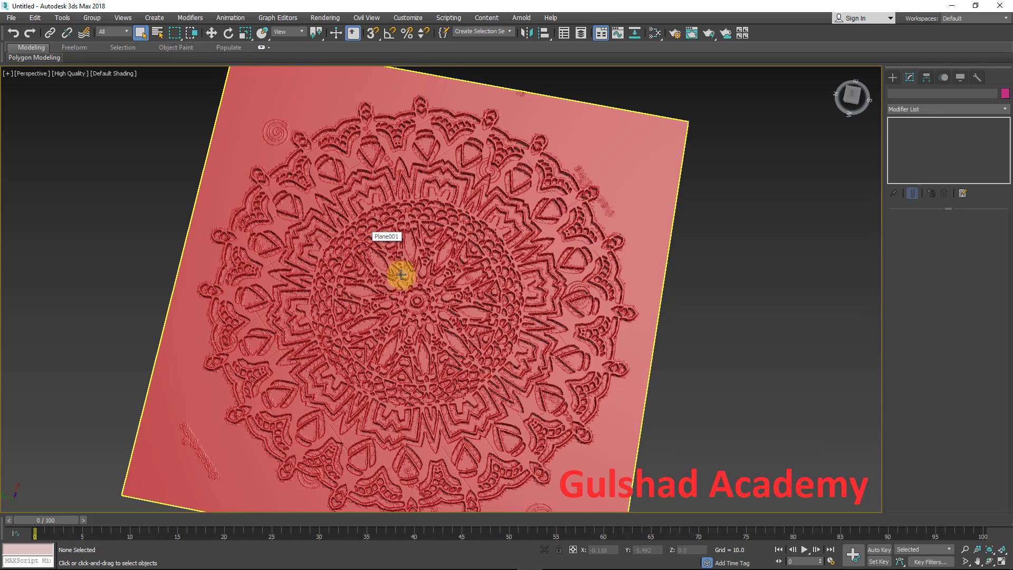
Examine the carved grooves of the mandala's outer border and zigzag ring up close, and the full pattern
scroll(554, 142, "up", 5)
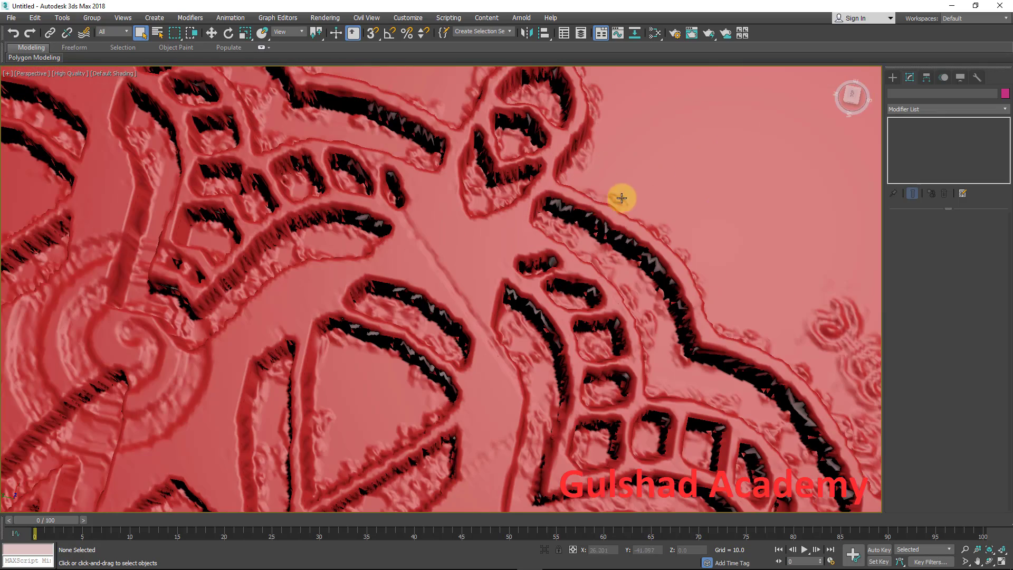
scroll(633, 208, "up", 3)
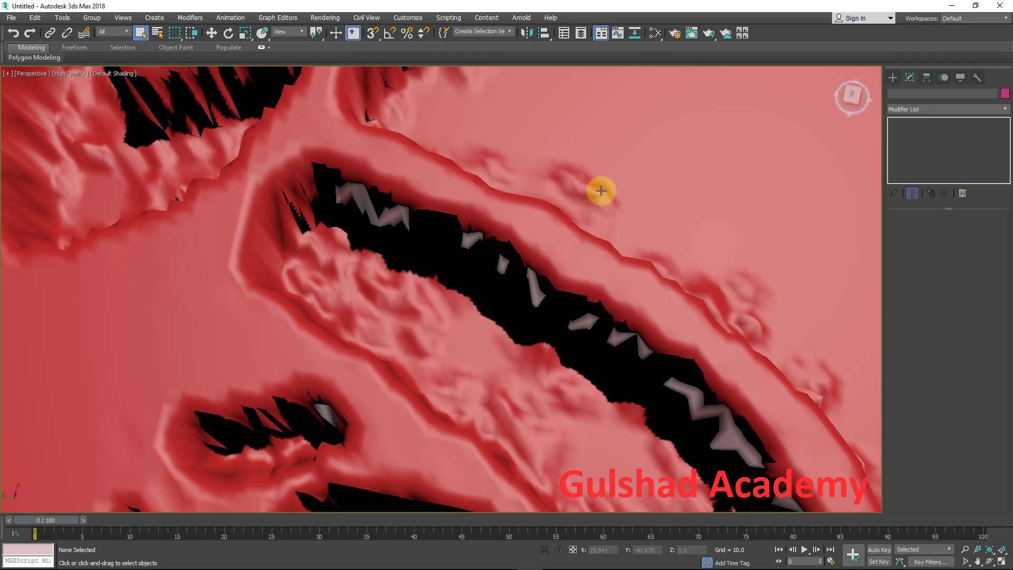
scroll(551, 184, "down", 5)
scroll(562, 177, "up", 2)
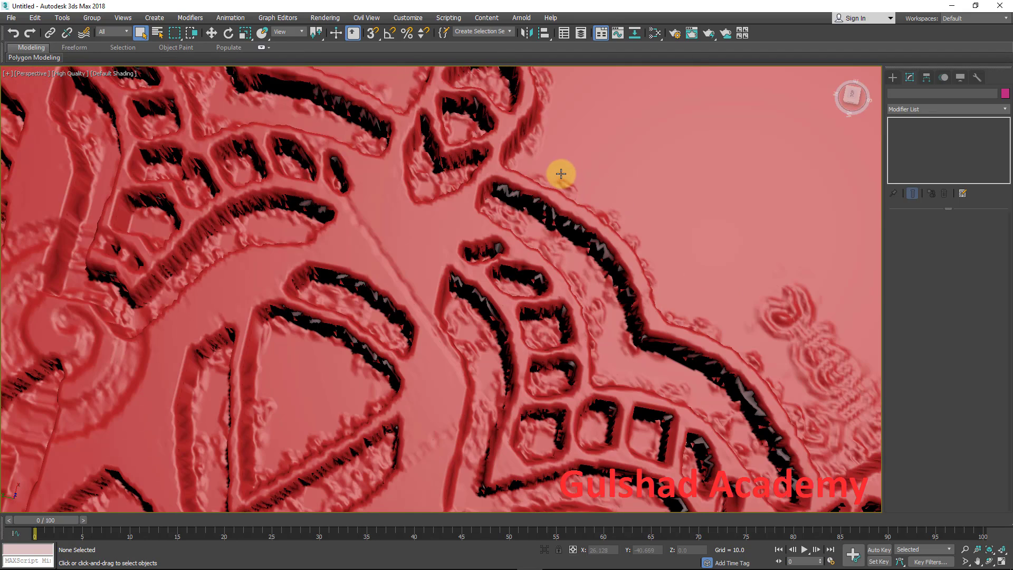
scroll(551, 194, "down", 3)
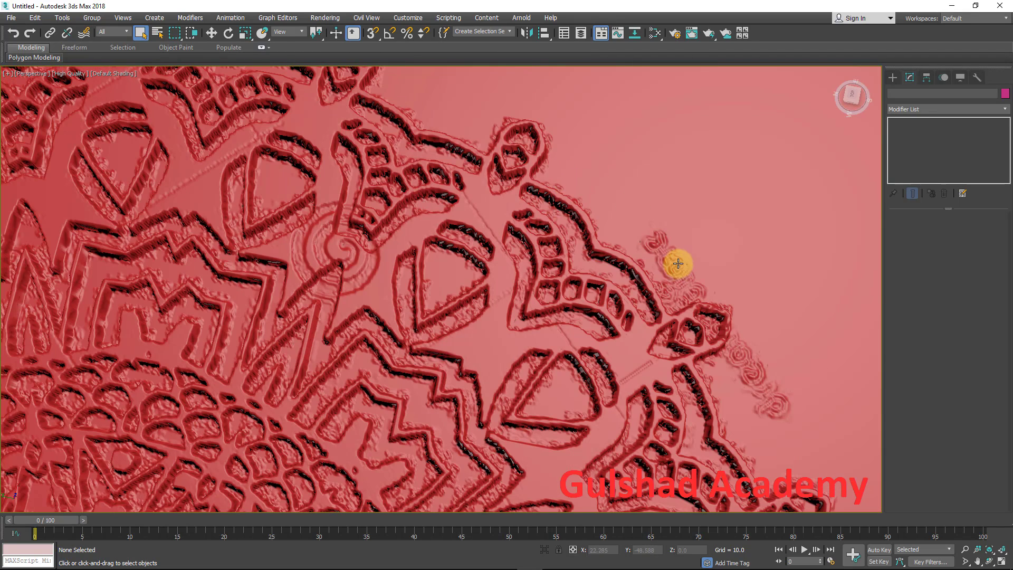
scroll(674, 264, "up", 3)
scroll(543, 310, "down", 4)
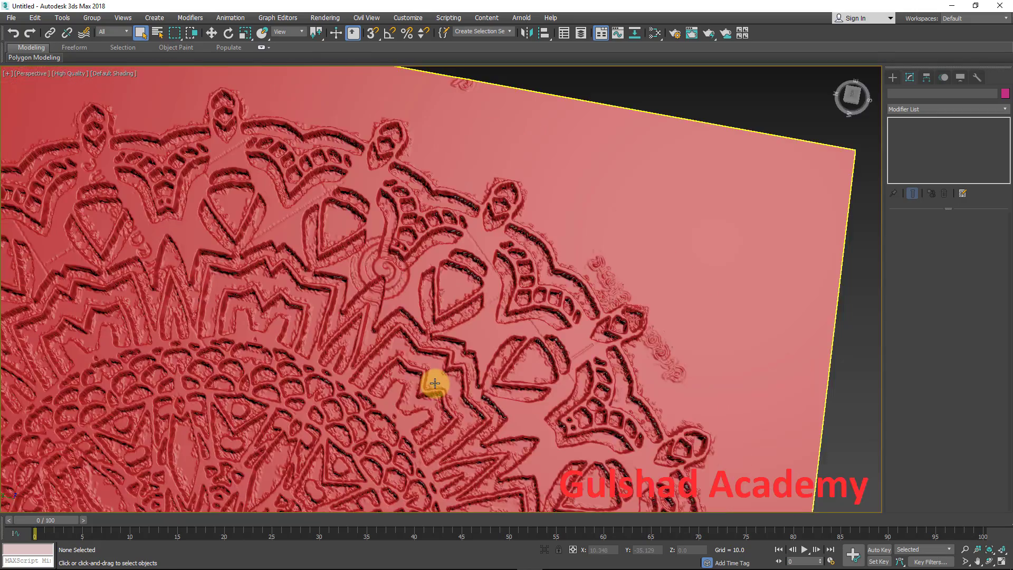
scroll(418, 372, "up", 5)
scroll(382, 319, "up", 2)
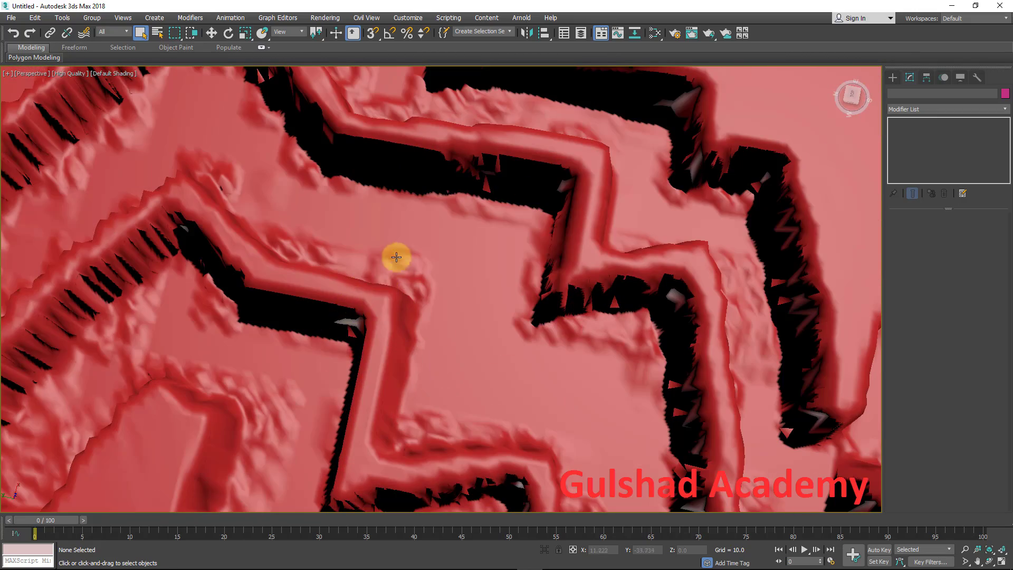
scroll(401, 250, "down", 3)
scroll(402, 248, "down", 5)
scroll(350, 332, "up", 3)
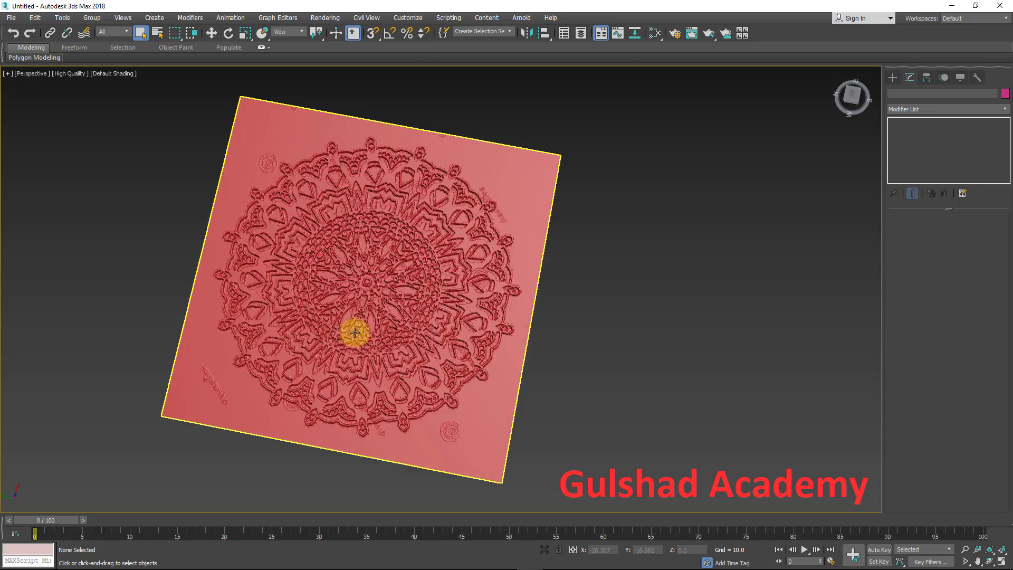
middle_click_drag(397, 328, 479, 334)
scroll(501, 214, "up", 2)
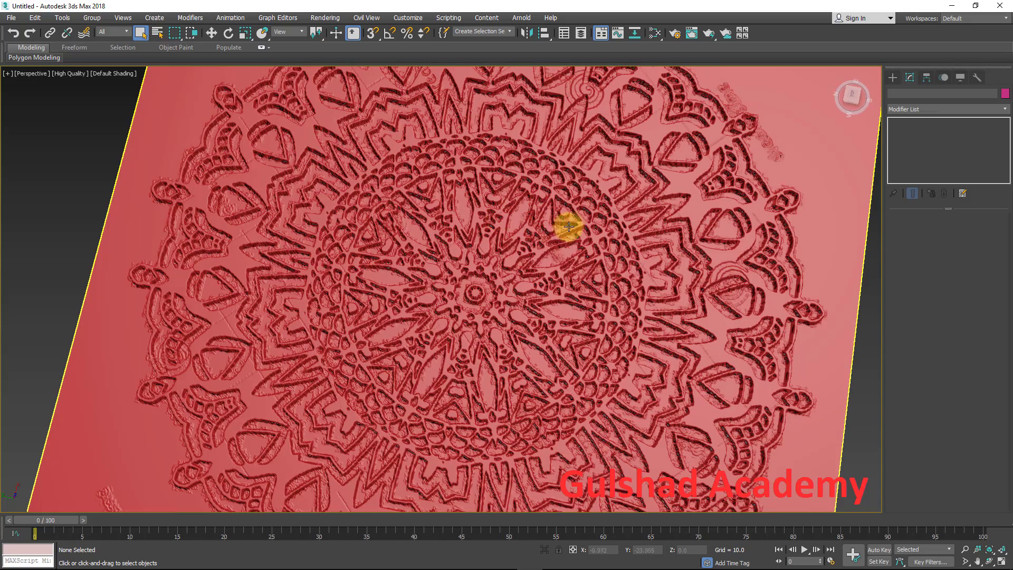
Examine the mandala's central petals and grooves up close, and the whole carved plane
scroll(501, 249, "up", 5)
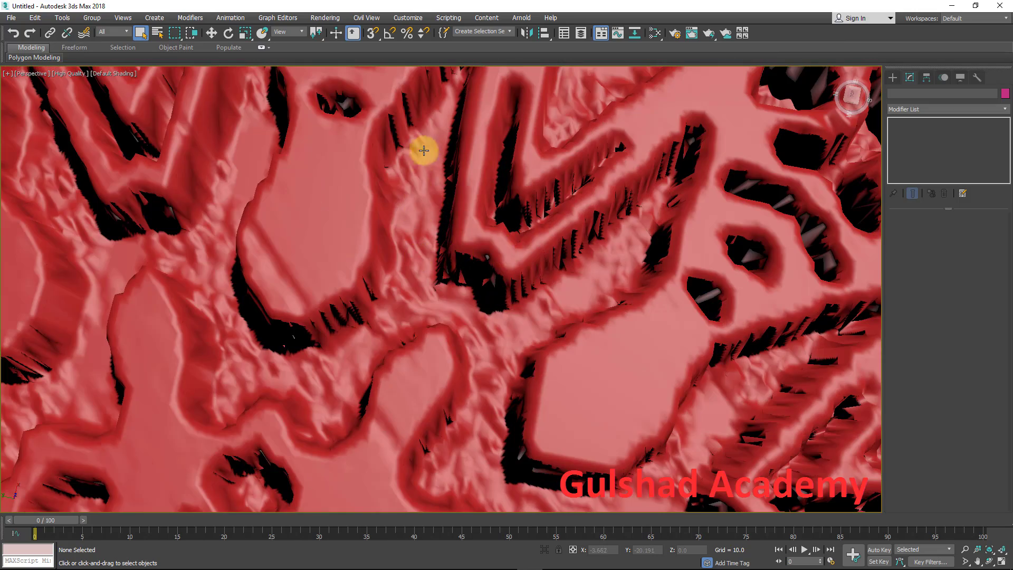
scroll(416, 248, "down", 6)
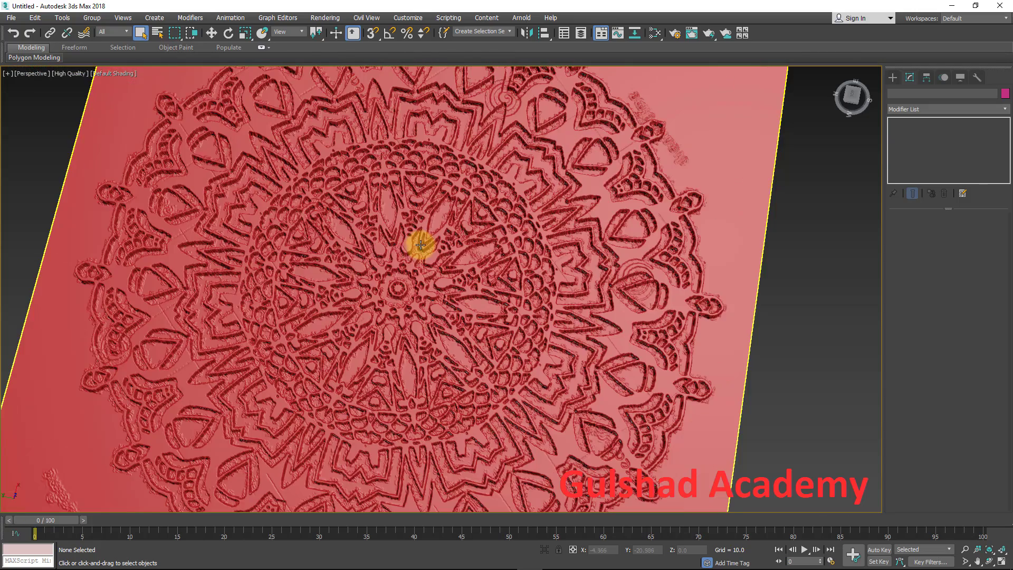
scroll(452, 261, "down", 2)
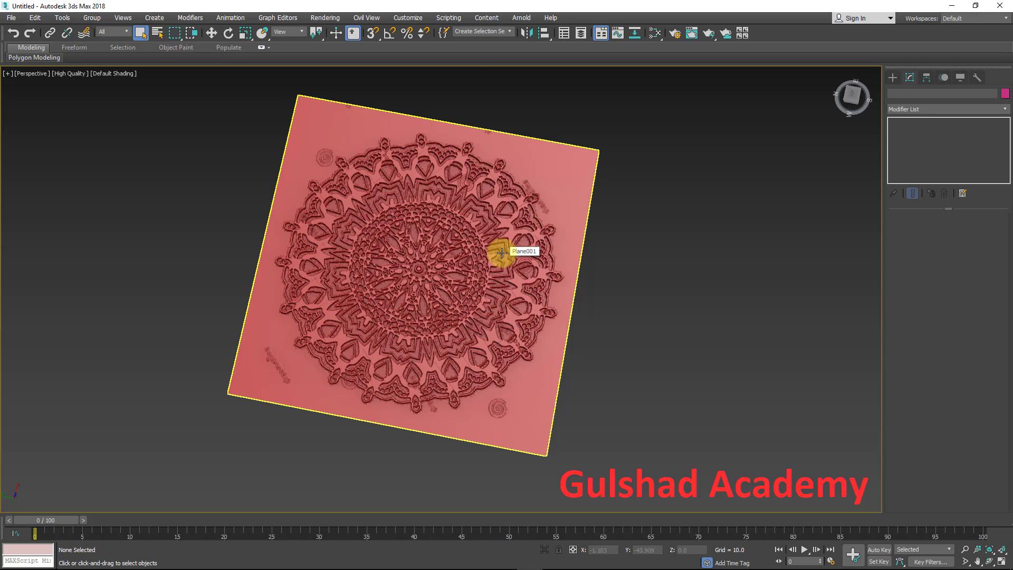
Try decay values of 0.74 and 1.465 on the plane's Displace modifier, and reset the decay to 0
left_click(543, 217)
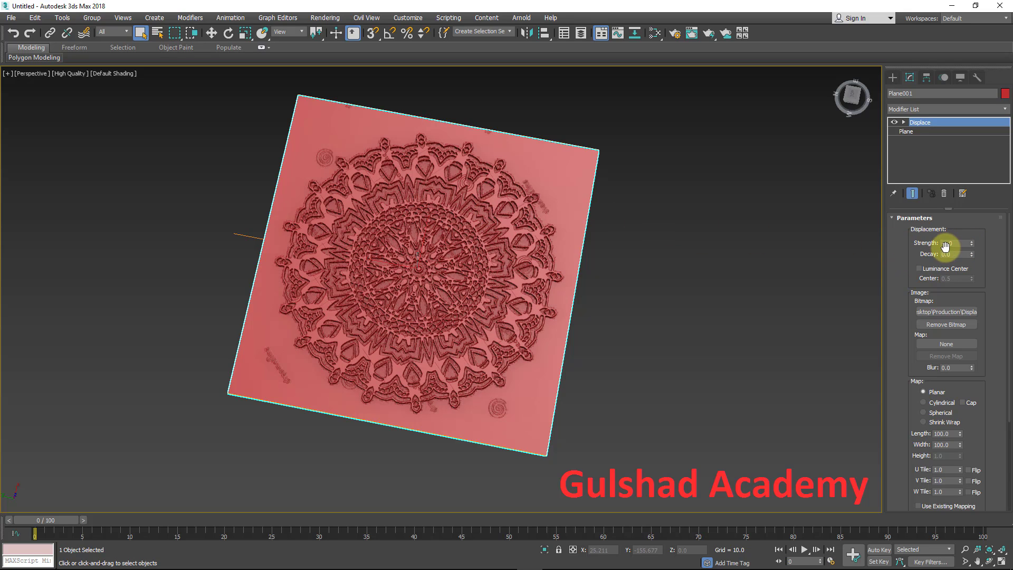
scroll(430, 268, "up", 5)
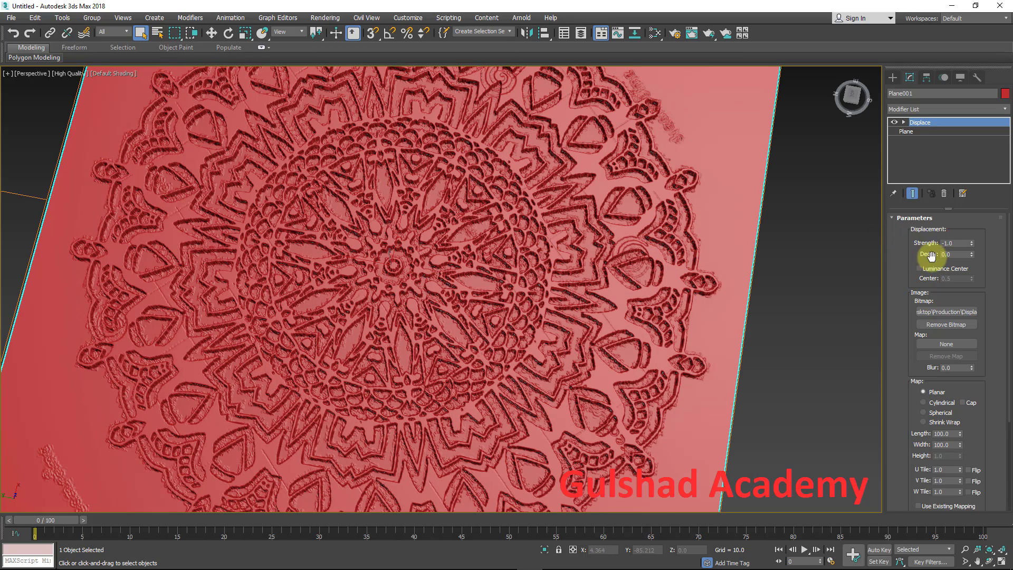
left_click_drag(972, 251, 932, 171)
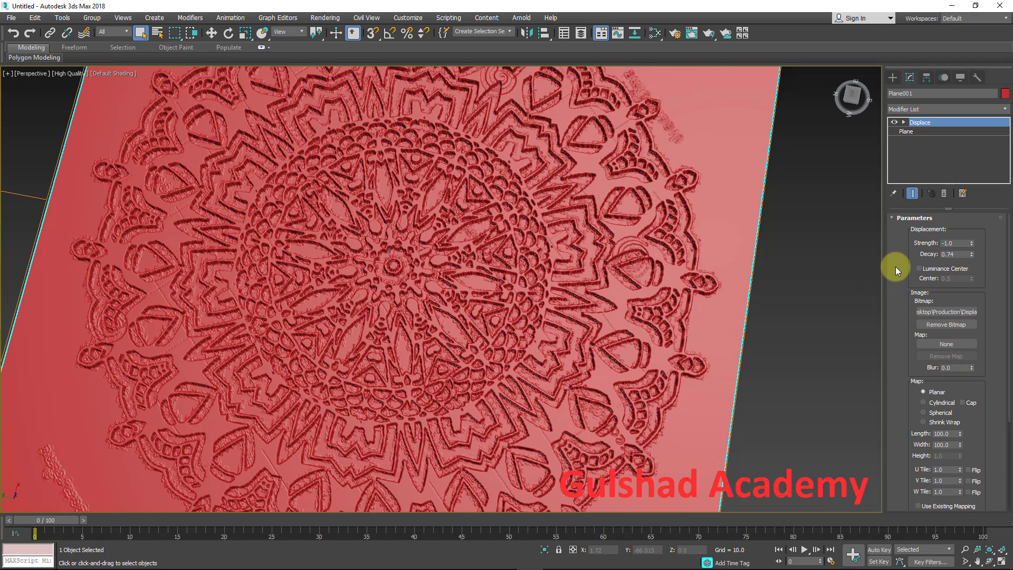
left_click_drag(972, 256, 967, 203)
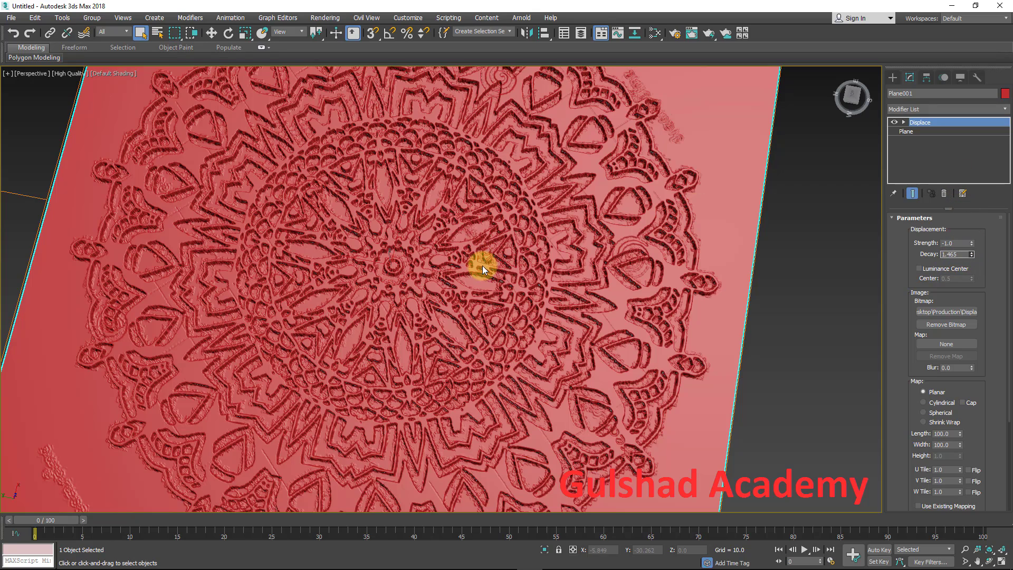
scroll(524, 264, "down", 4)
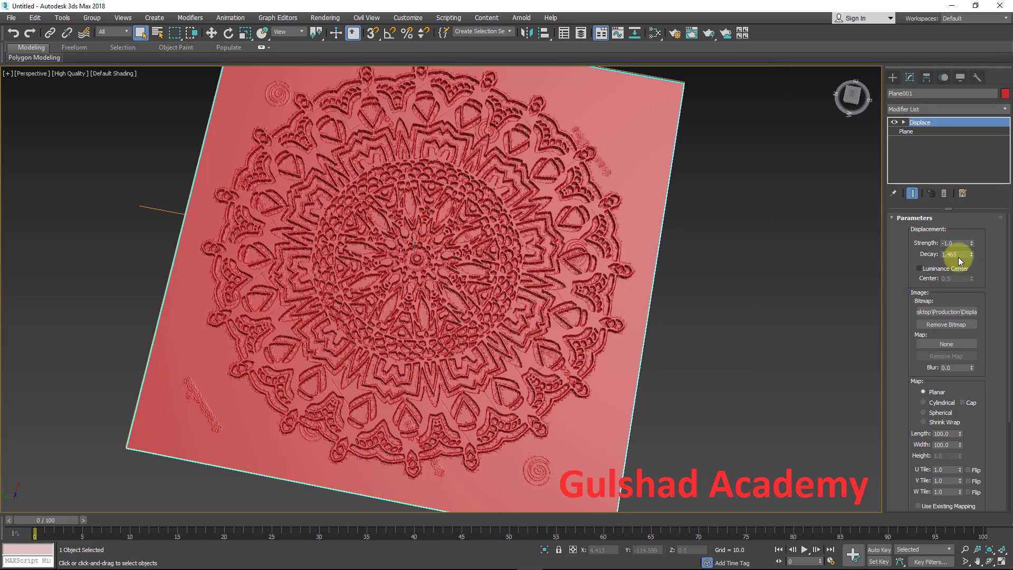
left_click(959, 254)
type("0")
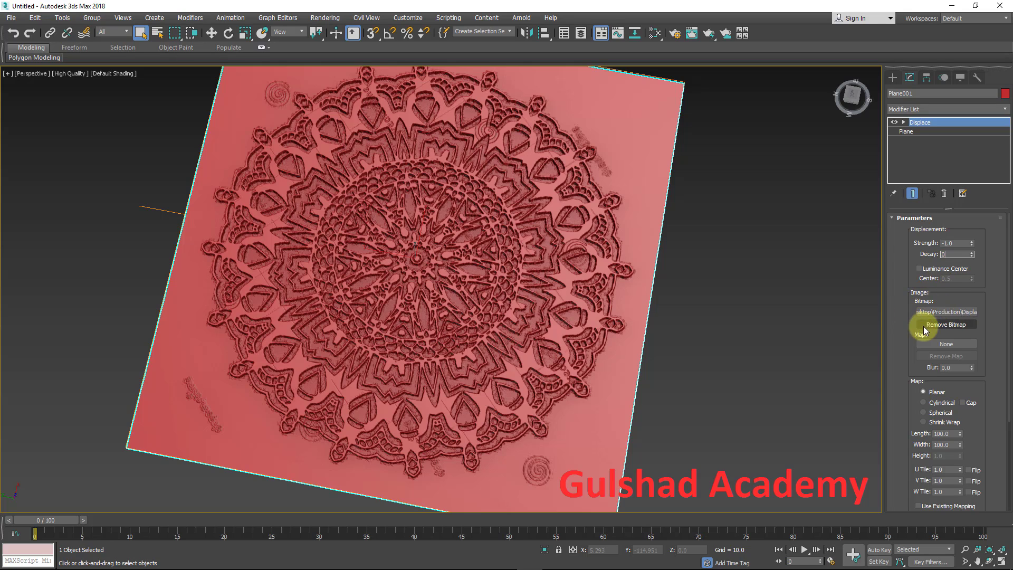
Create a standing cylinder beside the mandala plane, with a radius of about 11.5 and a height of about 76
scroll(923, 370, "down", 1)
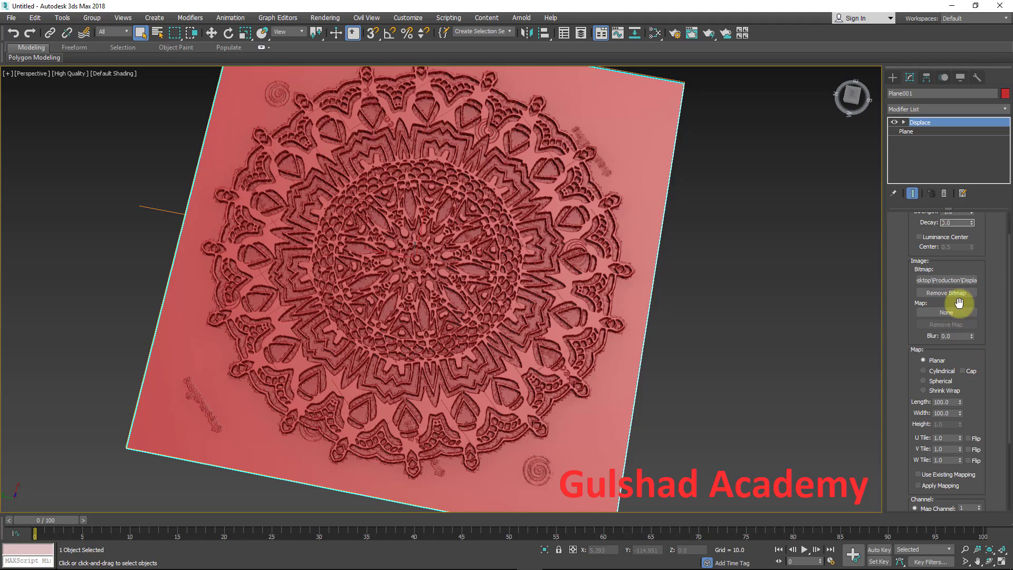
scroll(959, 302, "down", 2)
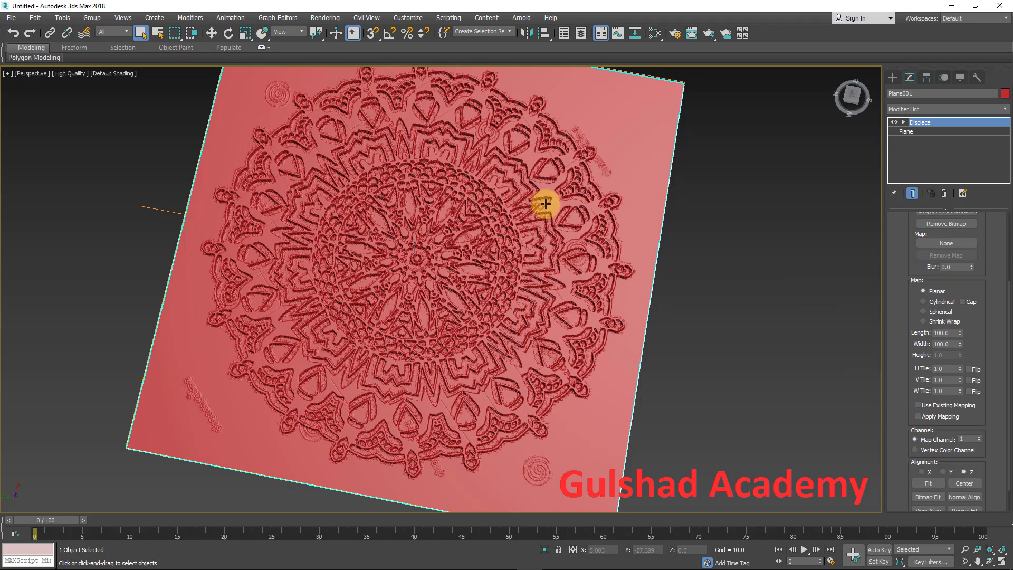
scroll(507, 216, "down", 4)
scroll(468, 228, "up", 2)
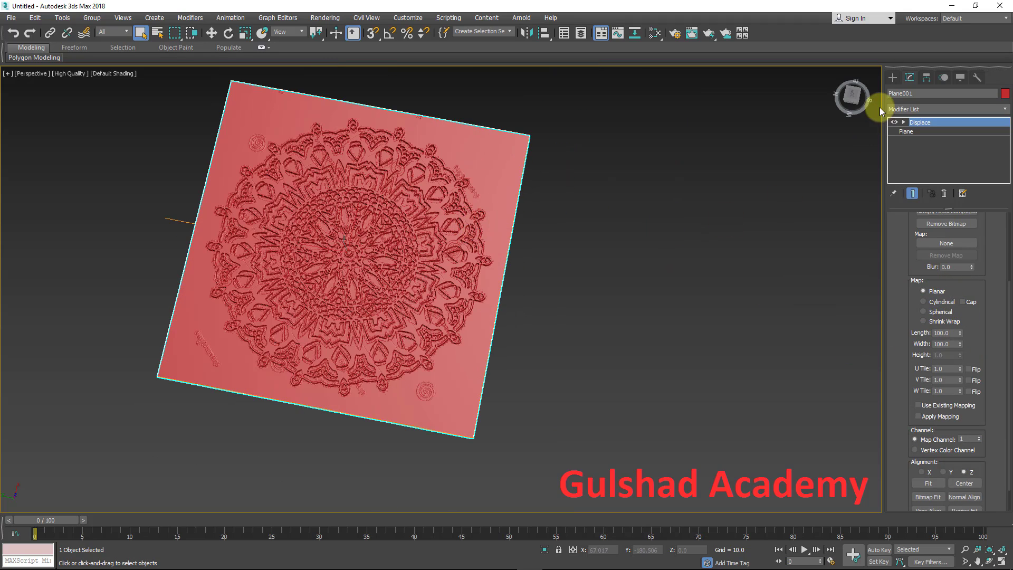
left_click(891, 79)
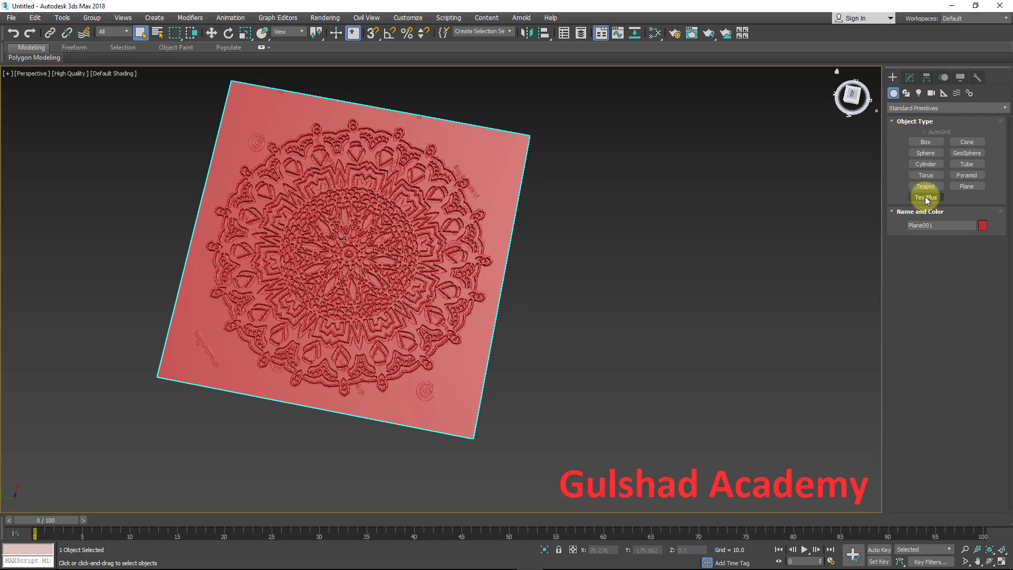
left_click(925, 164)
left_click_drag(623, 315, 650, 332)
left_click(658, 97)
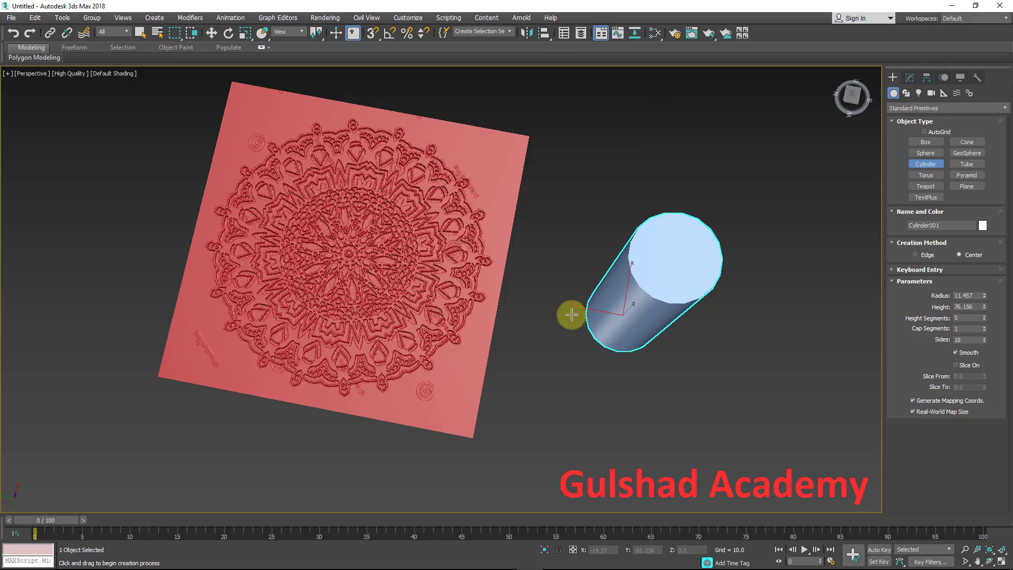
middle_click_drag(571, 315, 607, 289, "alt")
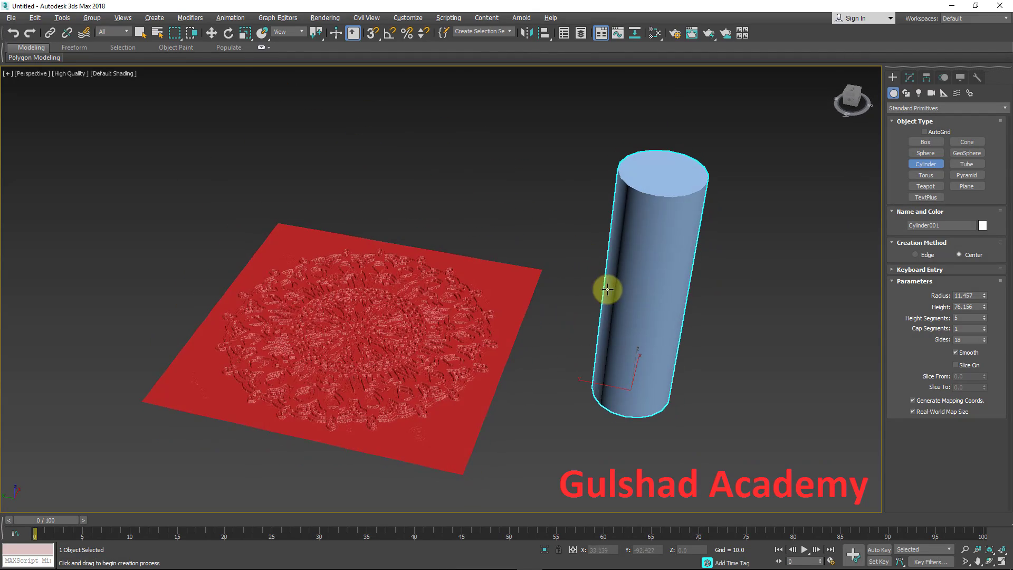
middle_click_drag(695, 298, 645, 296)
right_click(722, 207)
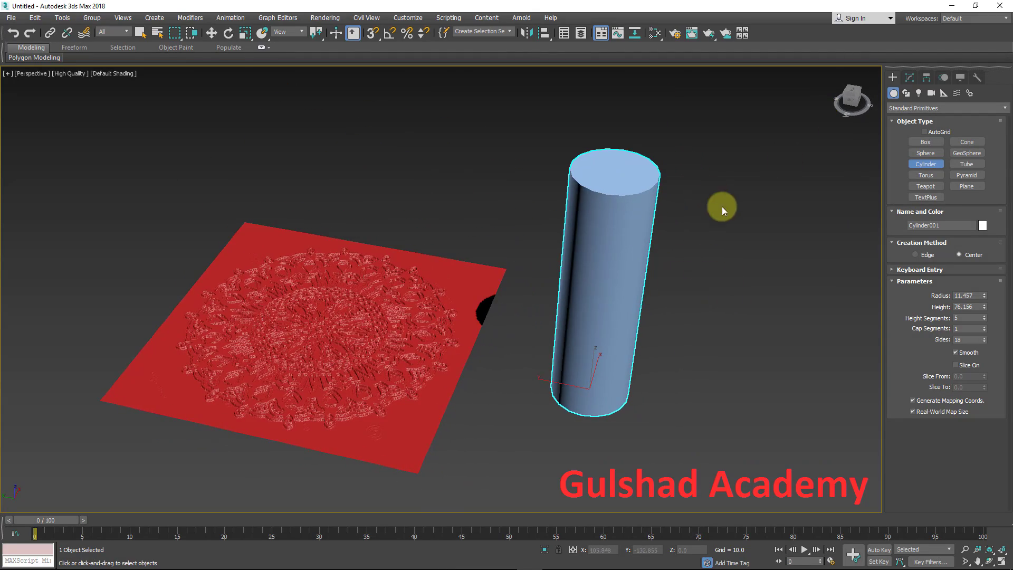
left_click(658, 251)
left_click(613, 231)
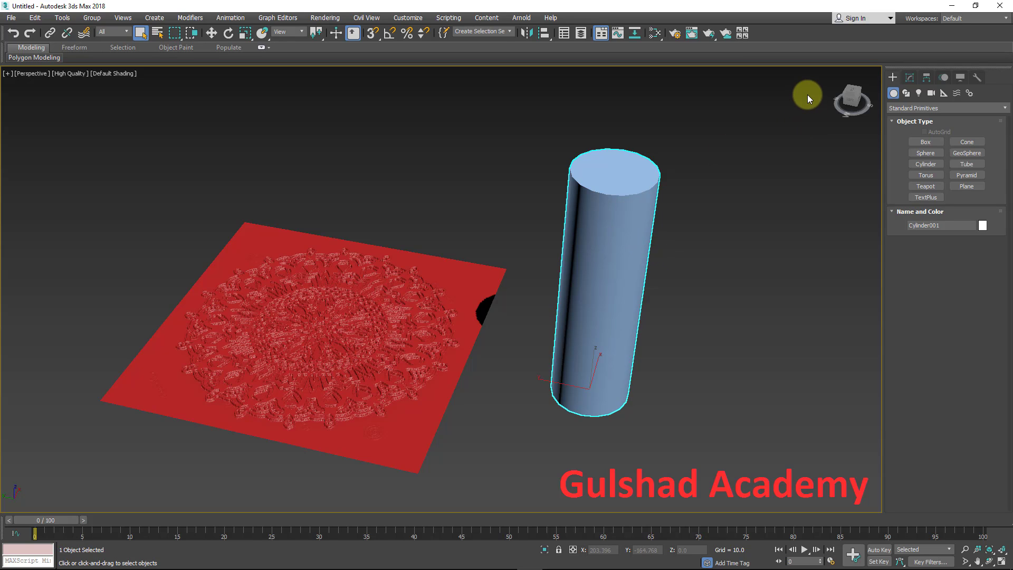
Review the mapping types offered by the mandala plane's Displace modifier
left_click(346, 311)
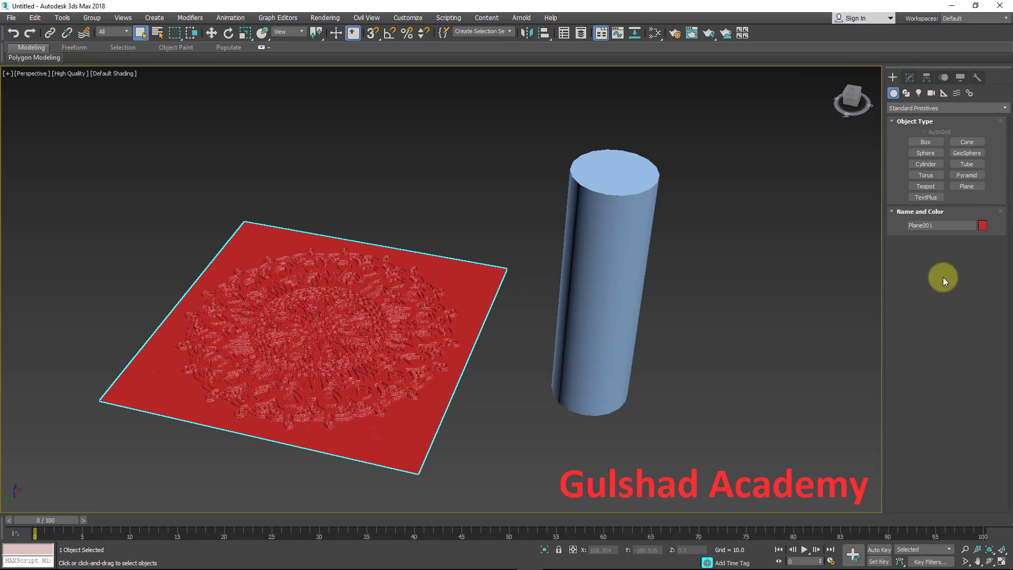
left_click(910, 78)
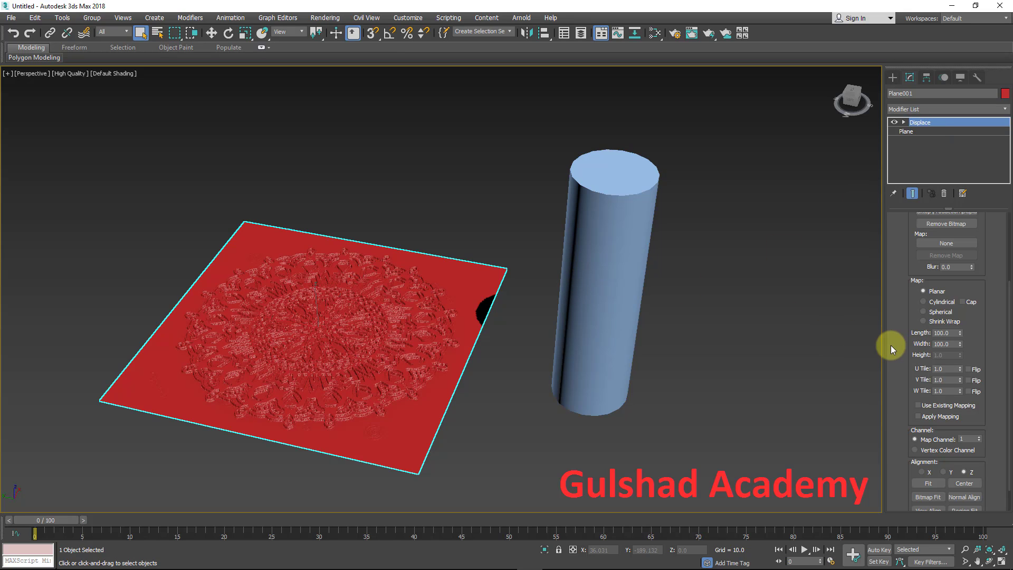
left_click(936, 306)
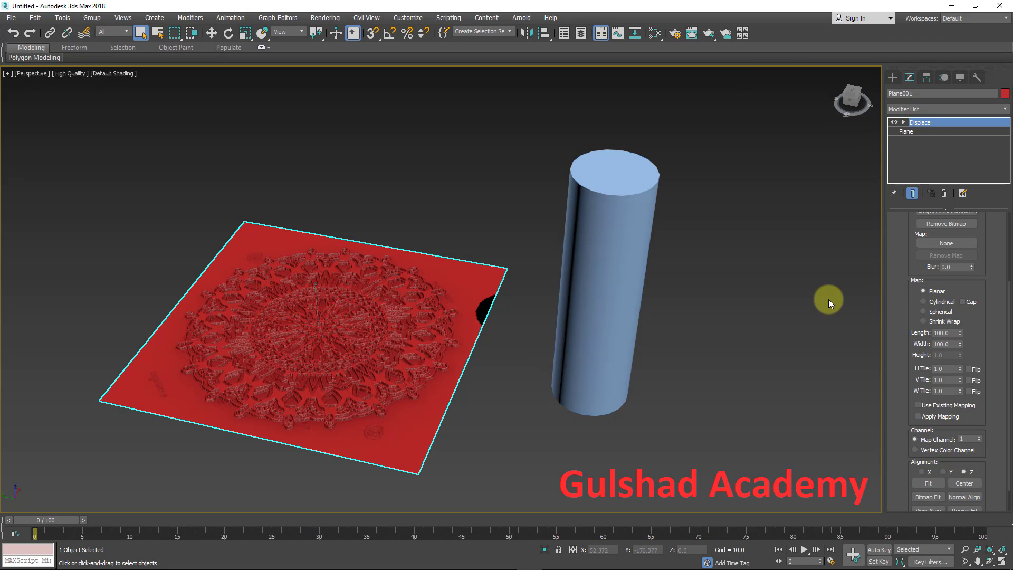
Set the cylinder to 200 height segments, 20 cap segments and 100 sides, and deselect it
left_click(612, 213)
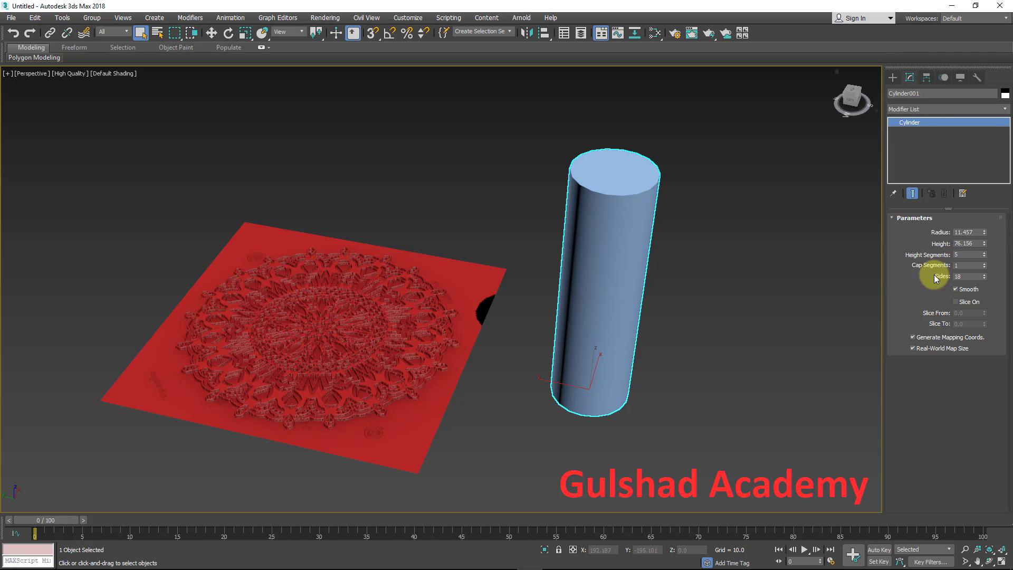
double_click(969, 257)
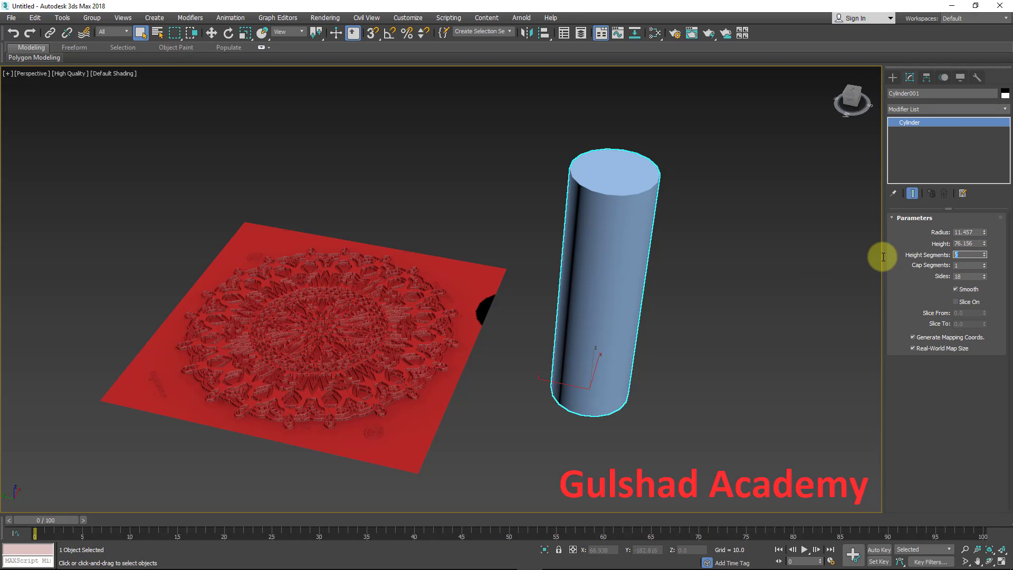
type("500")
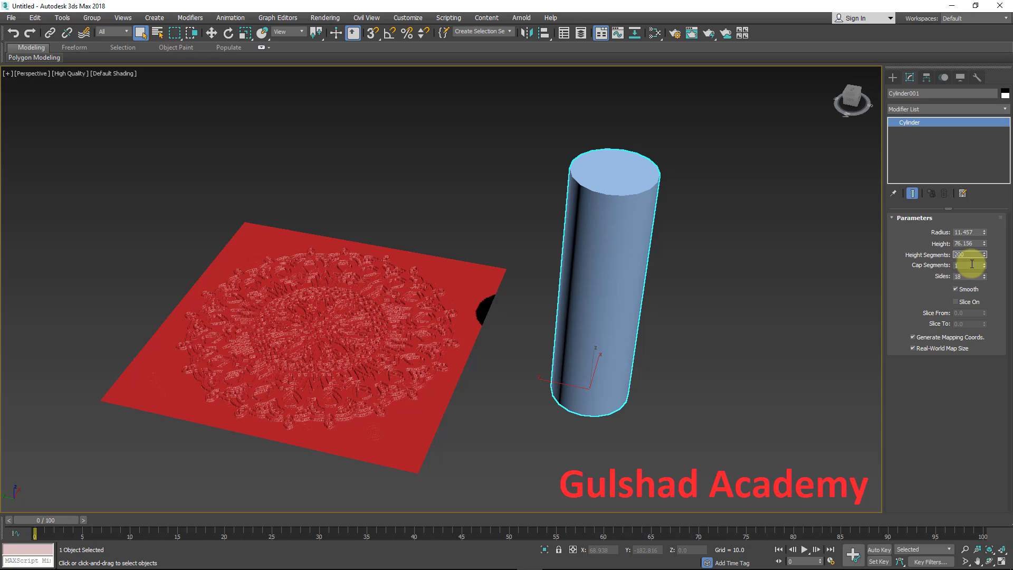
left_click_drag(972, 263, 926, 265)
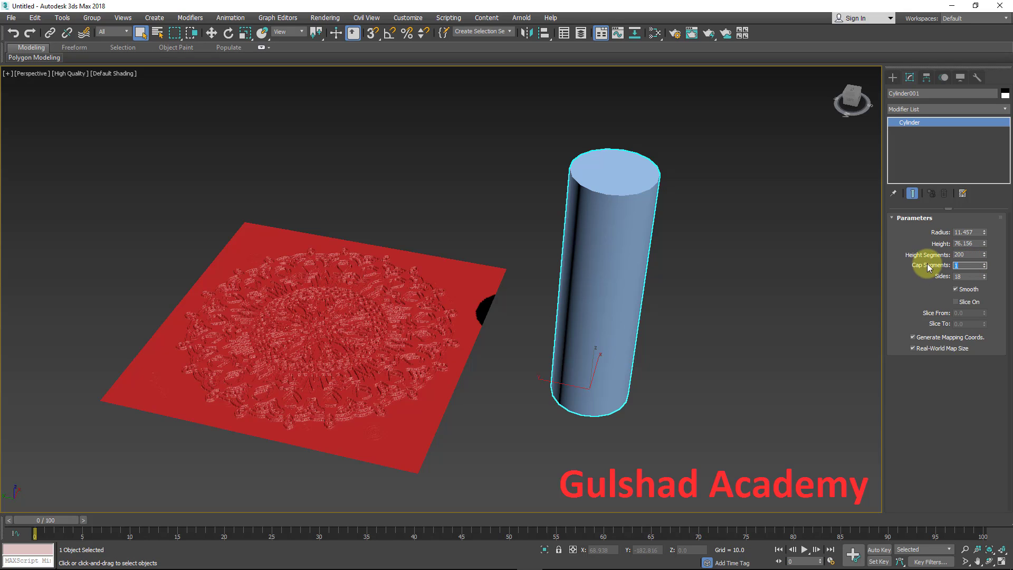
type("20")
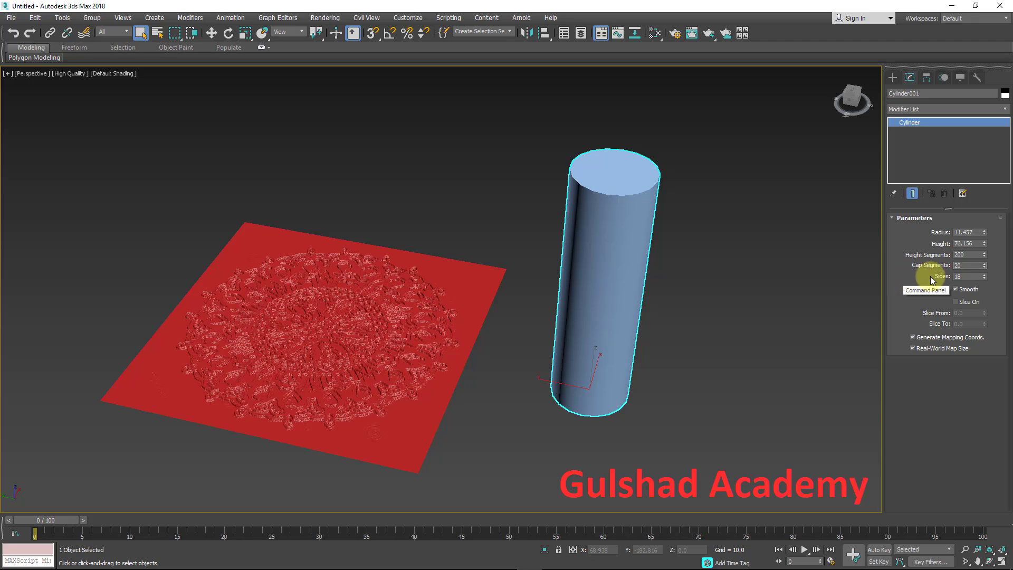
key("Tab")
type("100")
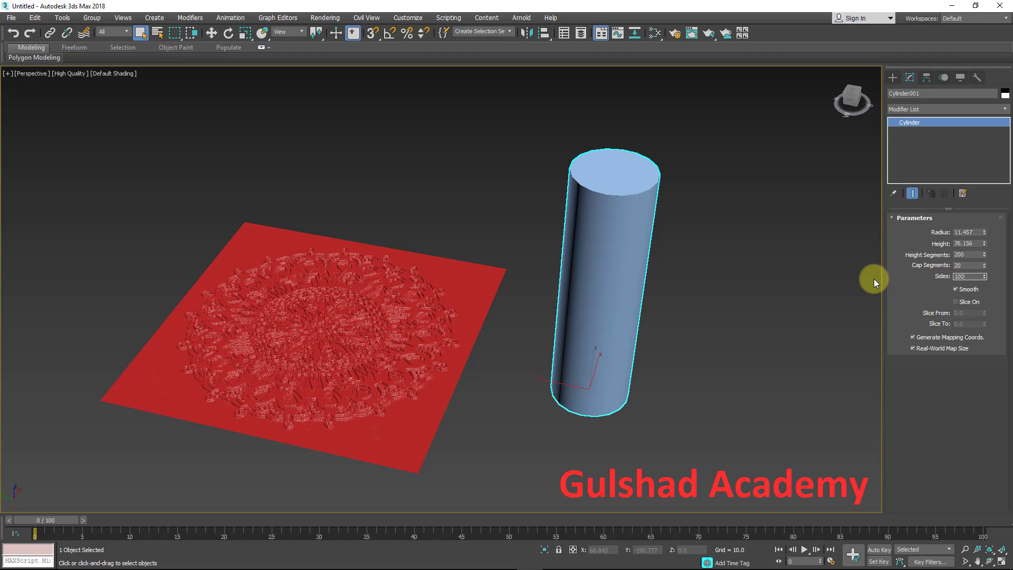
left_click(723, 245)
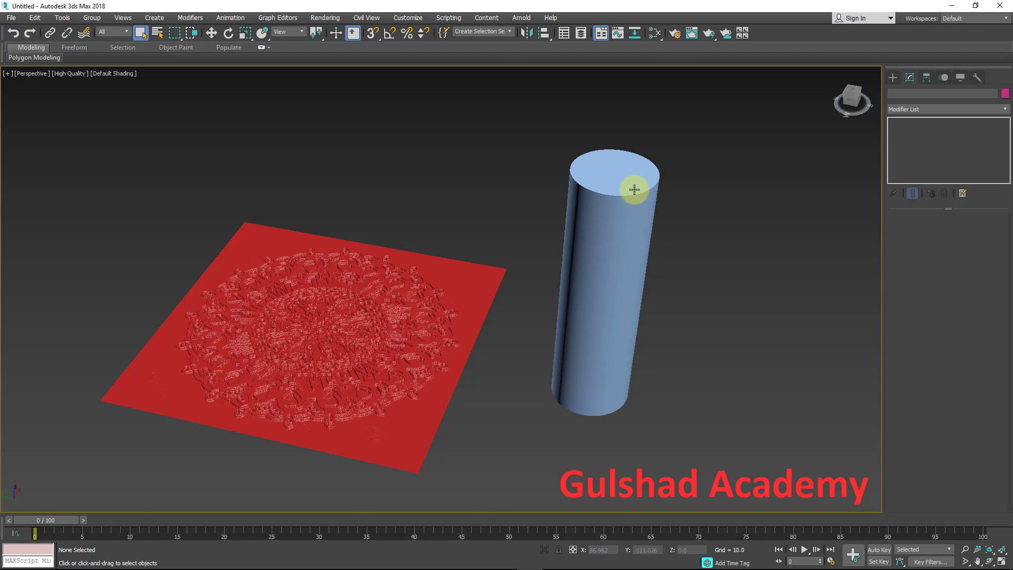
Add a Displace modifier to the cylinder
scroll(634, 191, "up", 4)
left_click(620, 201)
scroll(657, 240, "down", 3)
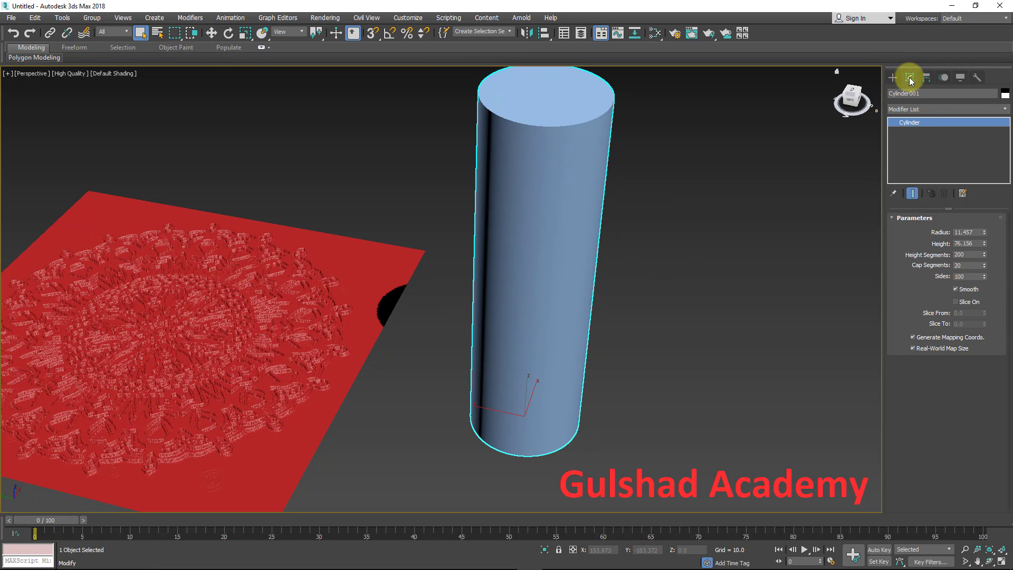
left_click(927, 109)
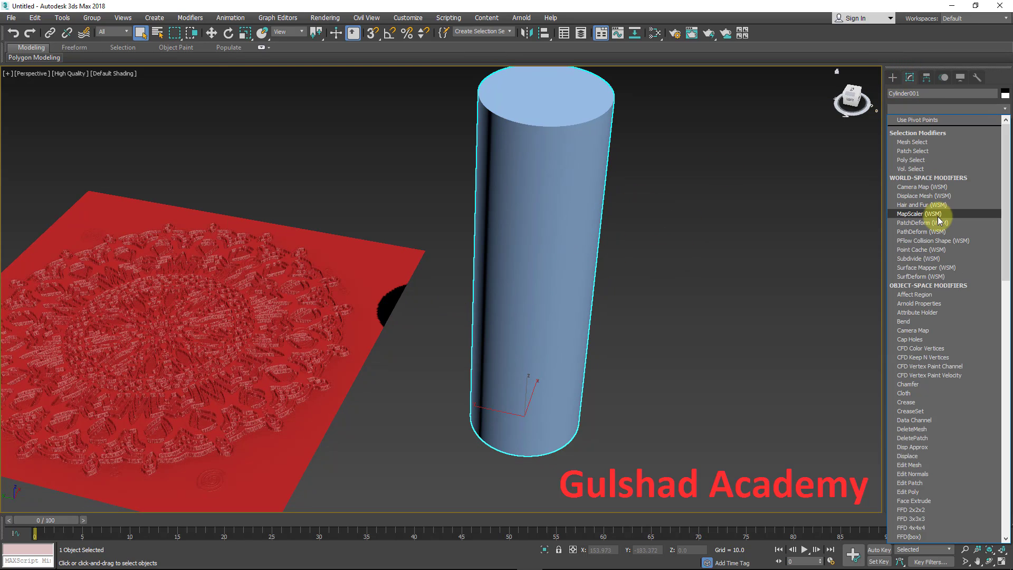
scroll(938, 219, "down", 10)
left_click(904, 158)
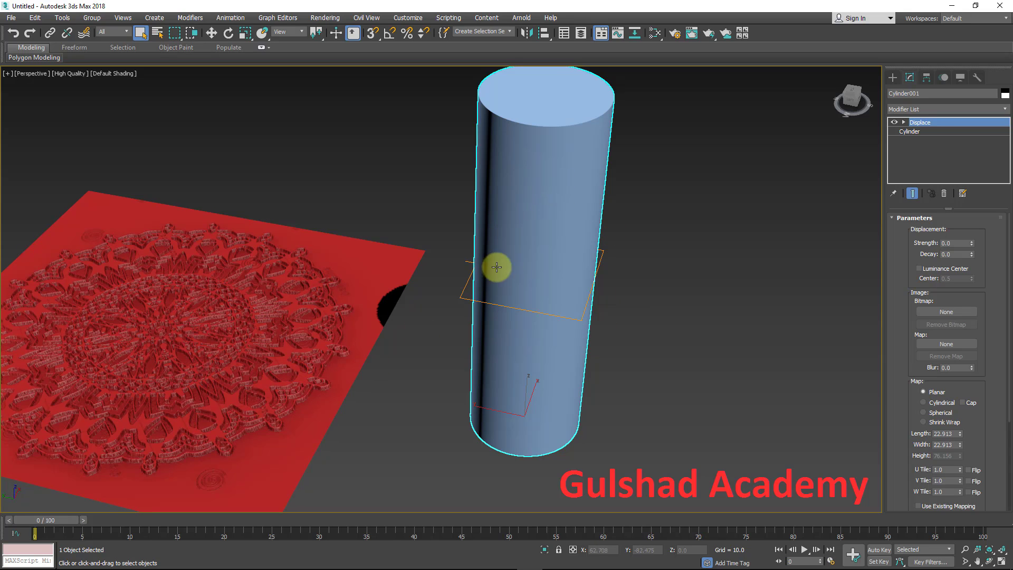
Assign a Checker map as the map of the cylinder's Displace modifier
left_click(938, 346)
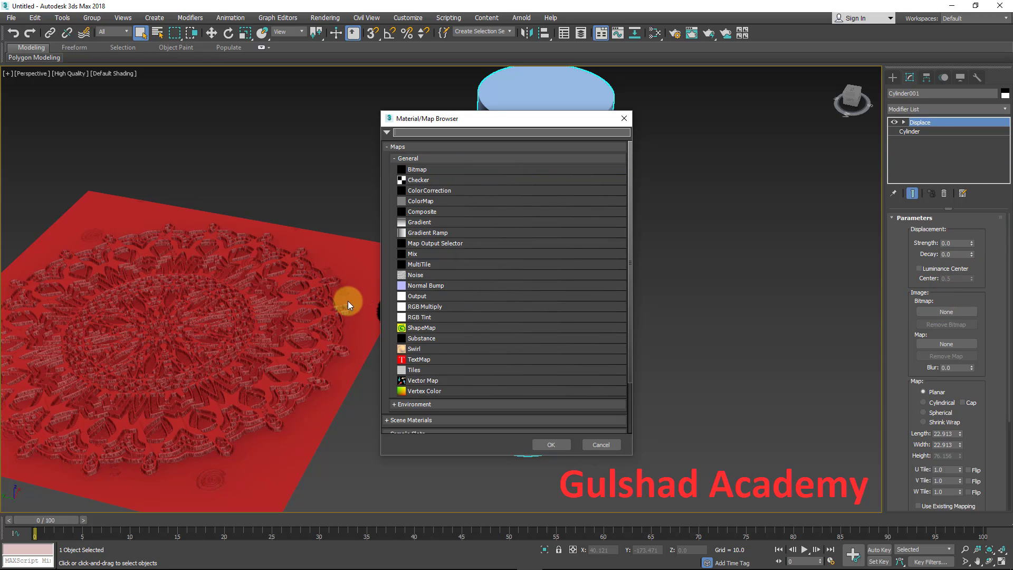
left_click(460, 182)
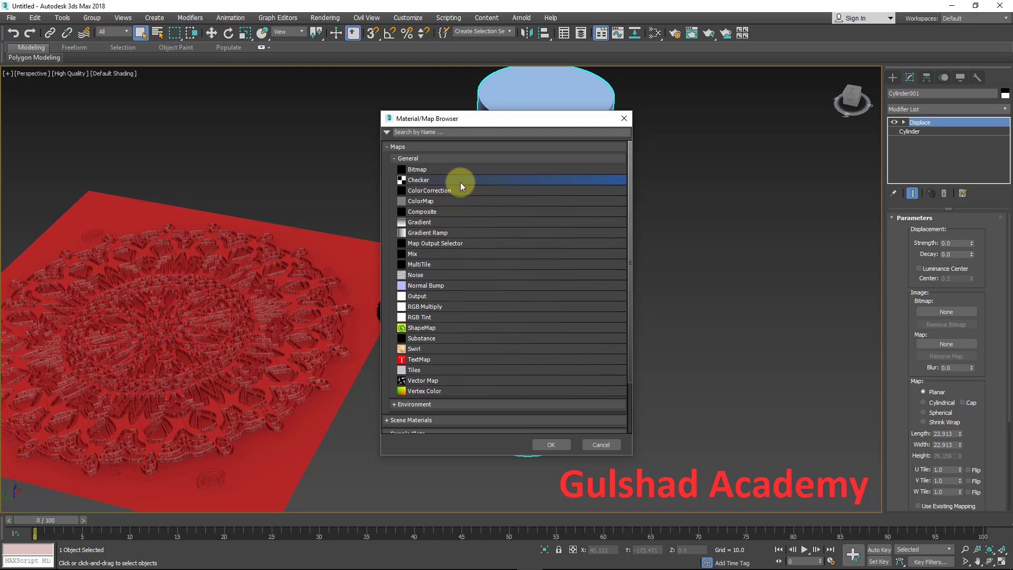
left_click(550, 447)
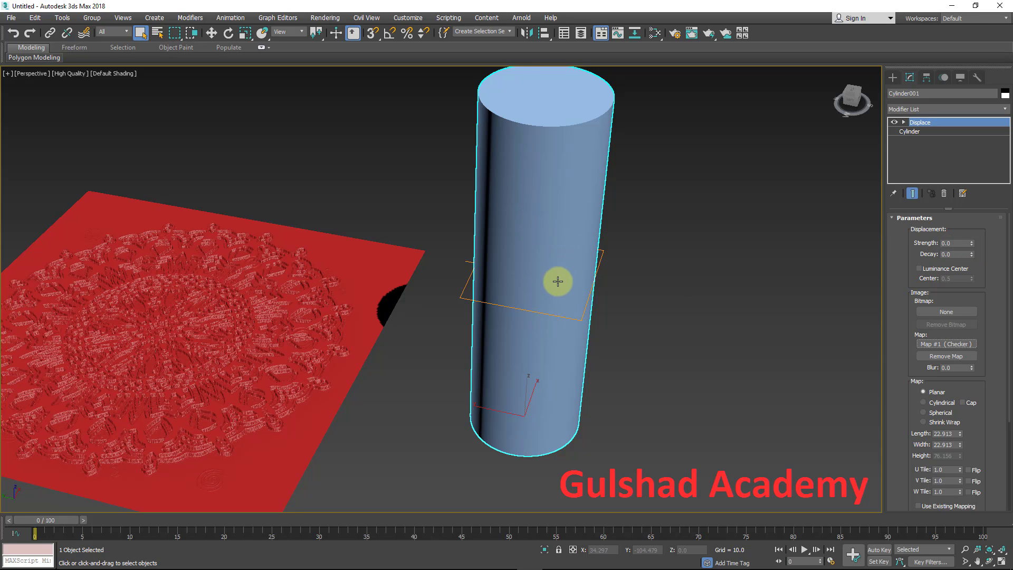
Set the cylinder's Displace strength to 0.24 and inspect the checker relief on its top cap
middle_click_drag(553, 280, 678, 283)
left_click_drag(977, 242, 973, 240)
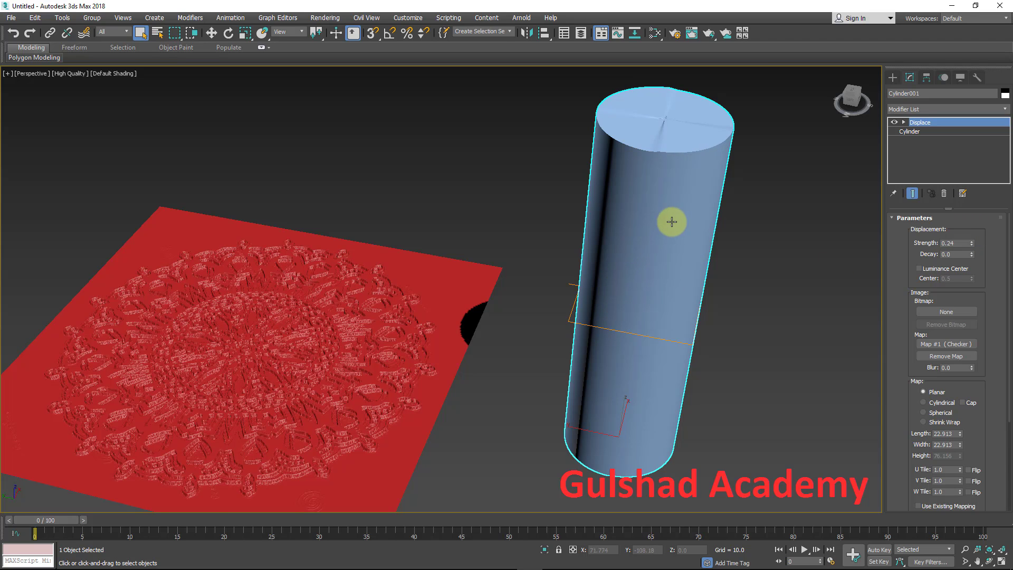
scroll(672, 111, "up", 6)
scroll(602, 256, "up", 2)
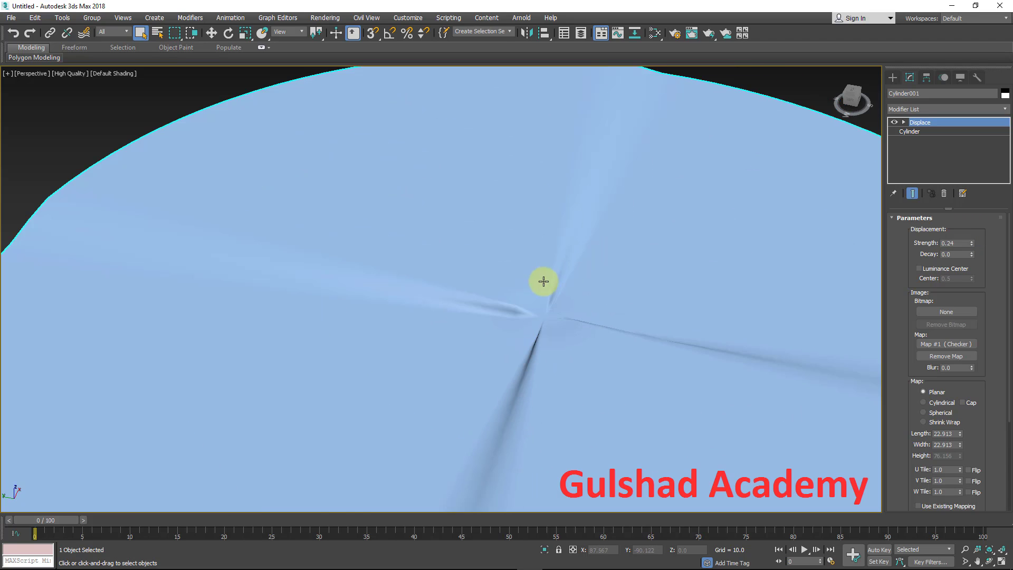
Switch the cylinder's Displace mapping to Cylindrical and inspect the relief on its side
scroll(552, 238, "down", 8)
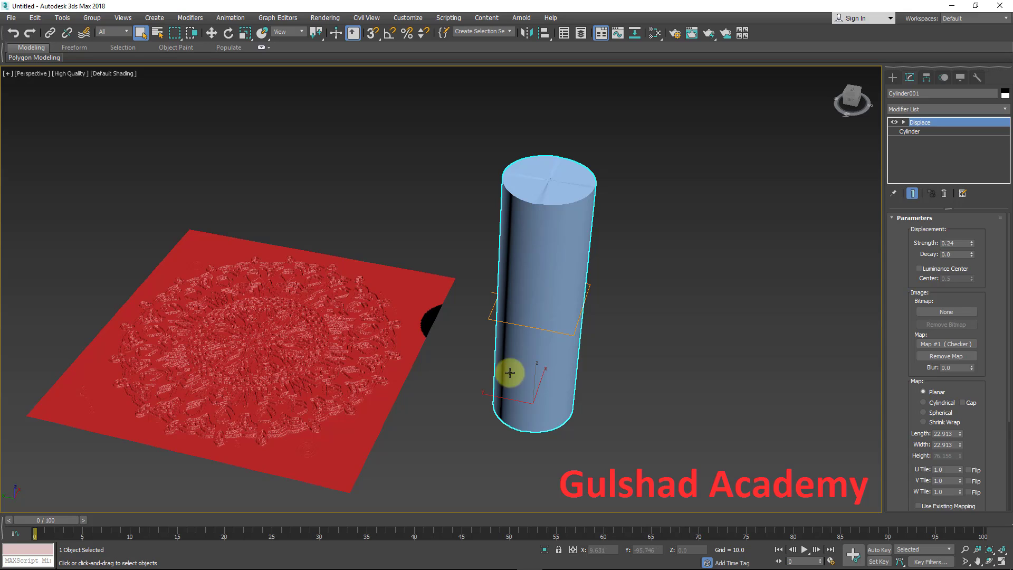
left_click(942, 403)
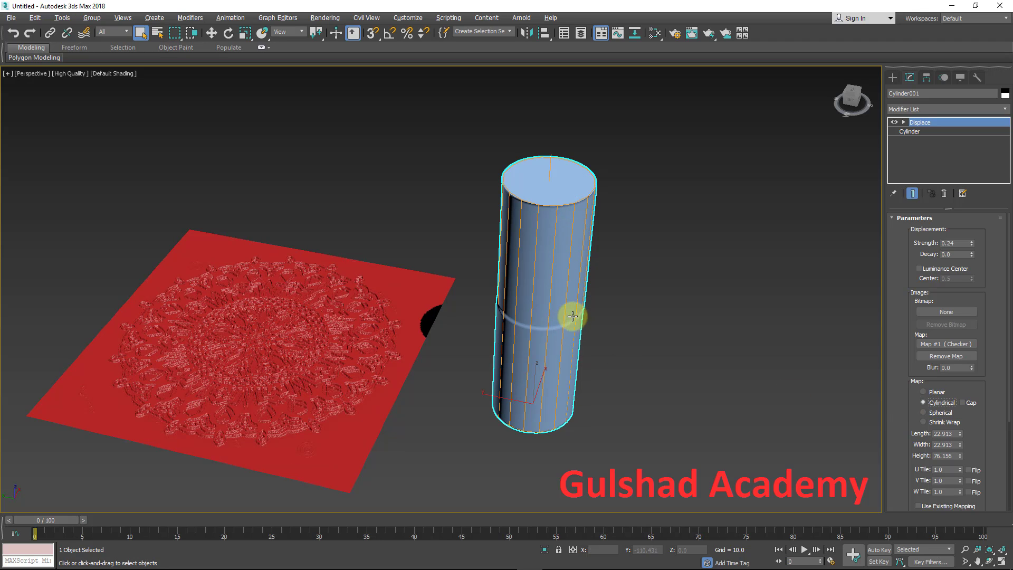
mouse_move(572, 315)
middle_mouse_down("alt")
mouse_move(586, 276)
mouse_move(578, 298)
middle_mouse_up("alt")
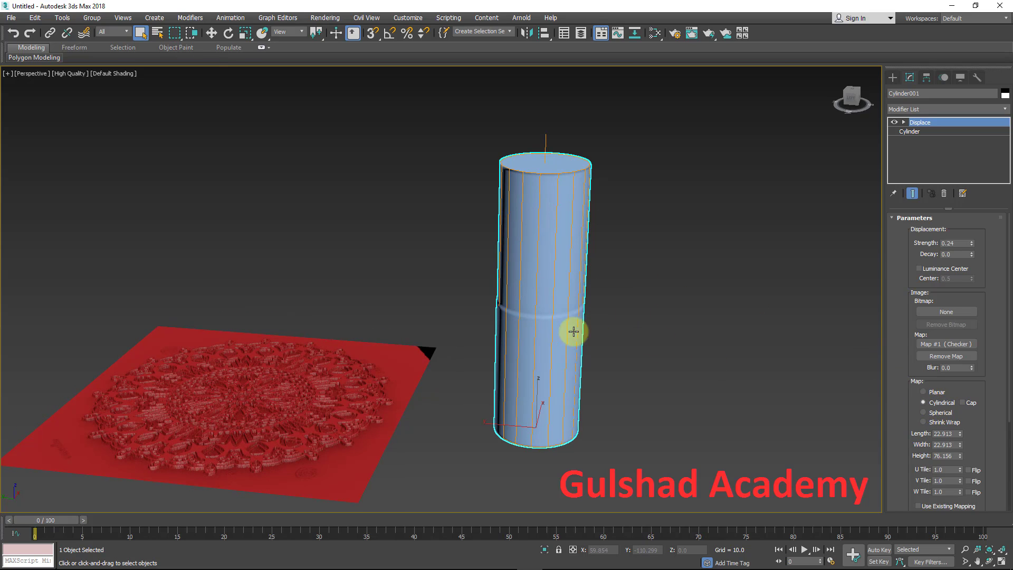
Create a sphere with a radius of about 29.94 beside the cylinder
left_click(892, 80)
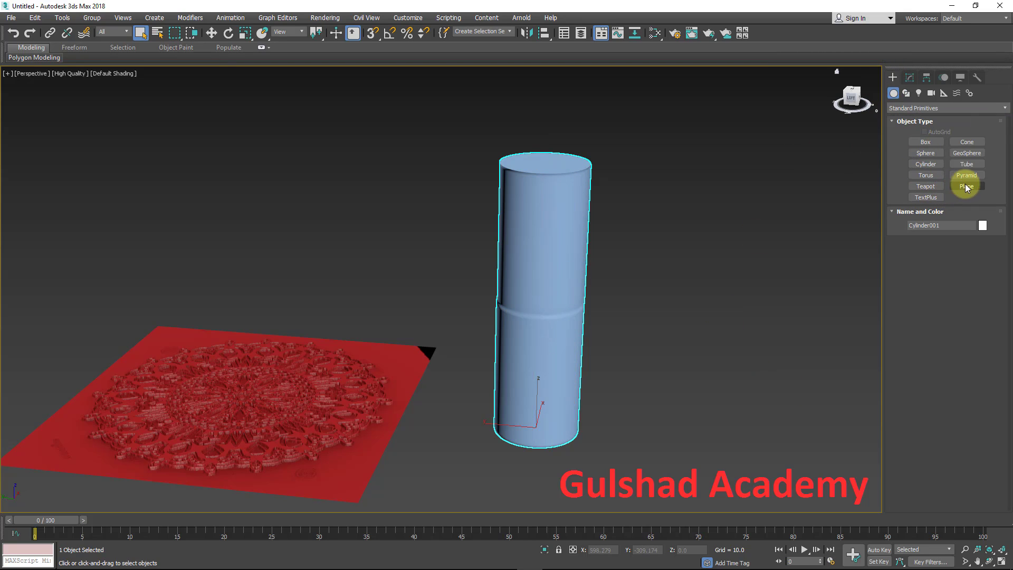
left_click(925, 153)
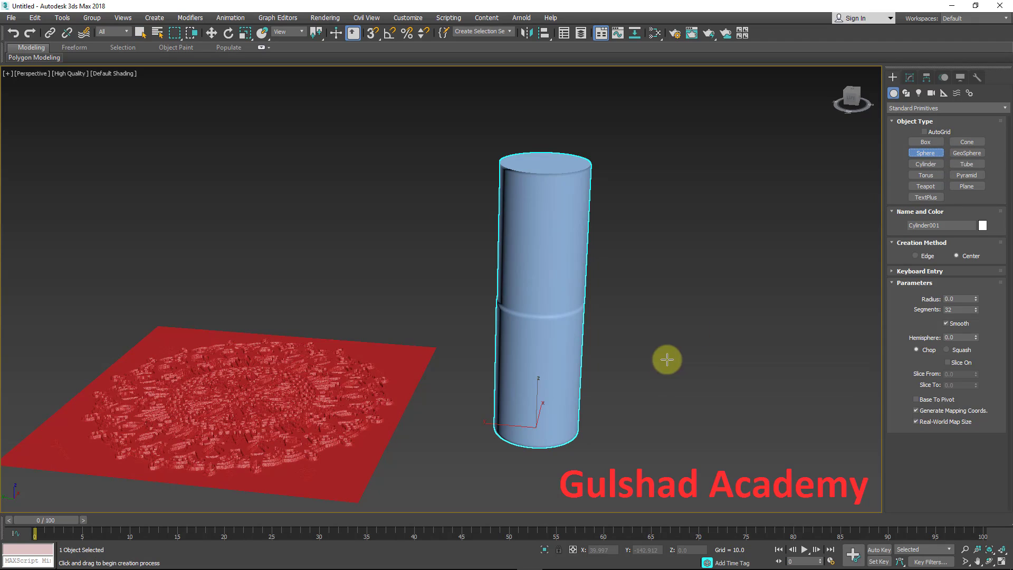
left_click_drag(704, 360, 769, 413)
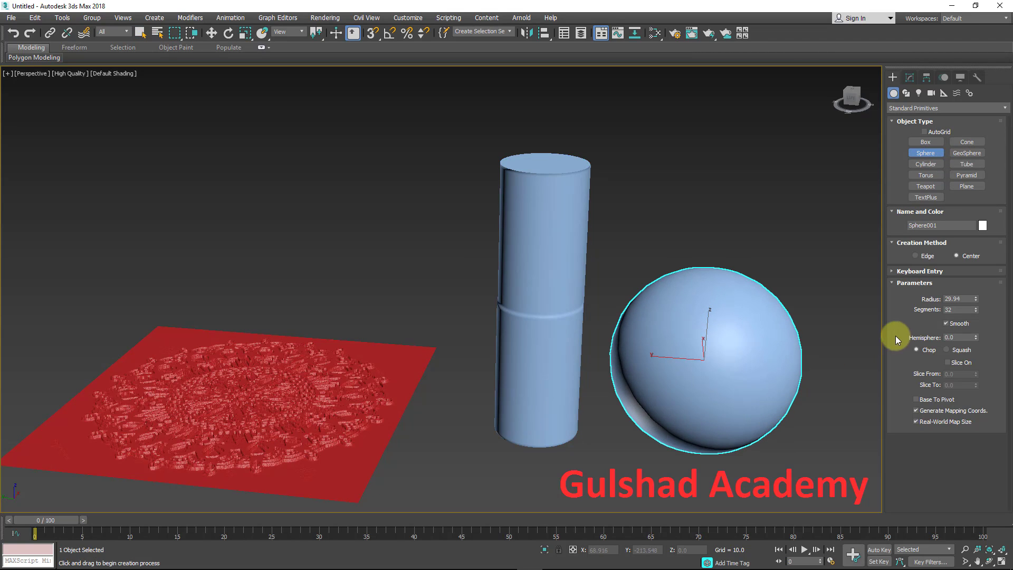
Set the sphere's segments to 500, finish the creation and deselect it
double_click(956, 310)
type("200")
key("Return")
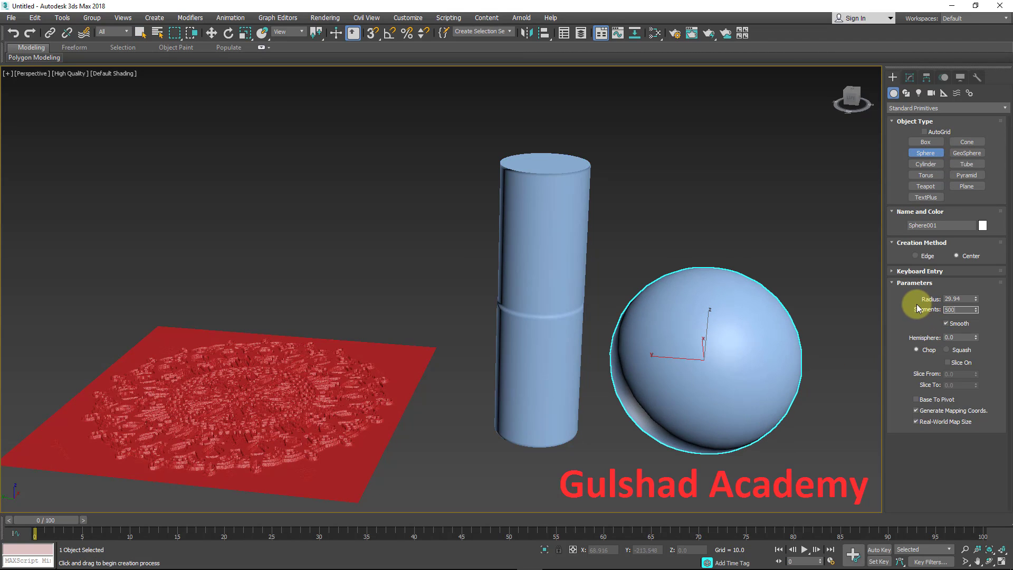
right_click(715, 188)
left_click_drag(662, 177, 707, 205)
Copy the cylinder's Displace modifier, including its Checker map, onto the sphere
left_click(515, 282)
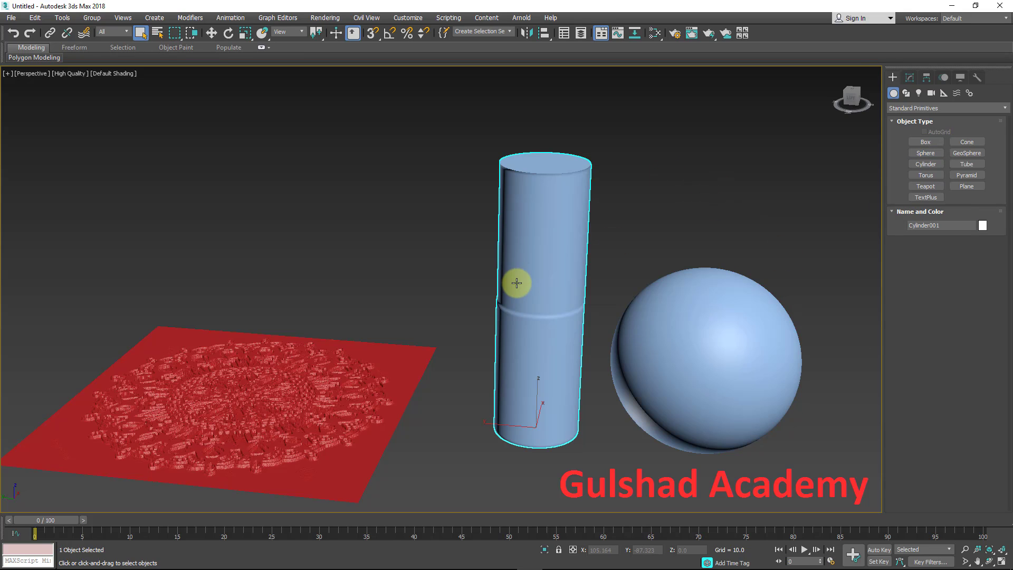
left_click(910, 76)
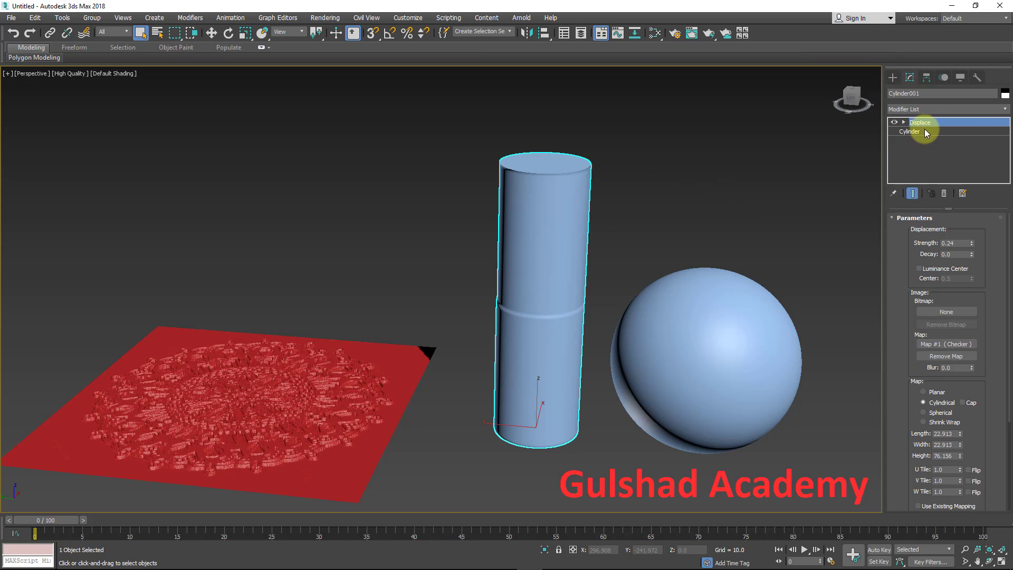
left_click_drag(914, 126, 708, 324)
left_click(707, 323)
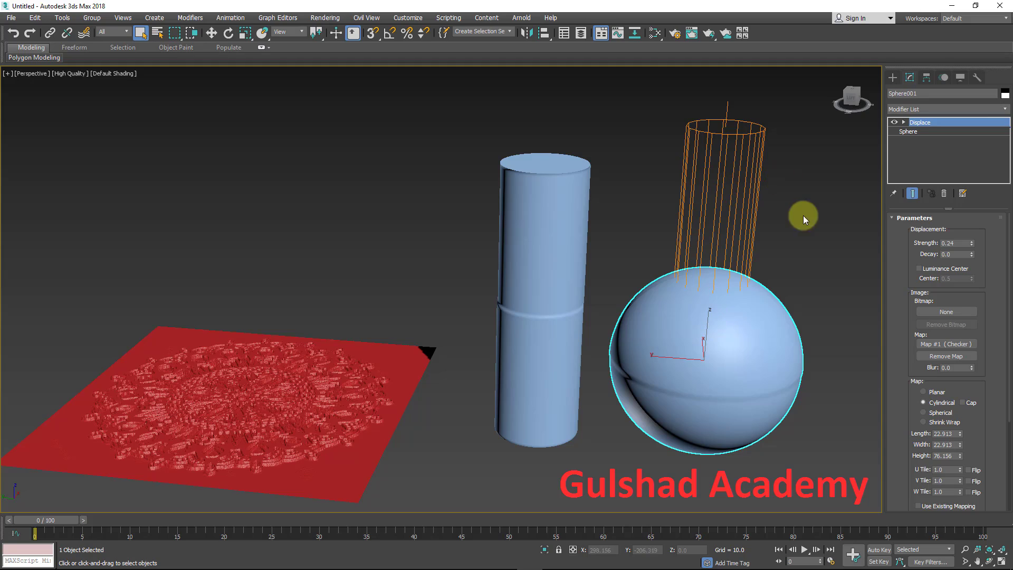
left_click(801, 315)
left_click(771, 391)
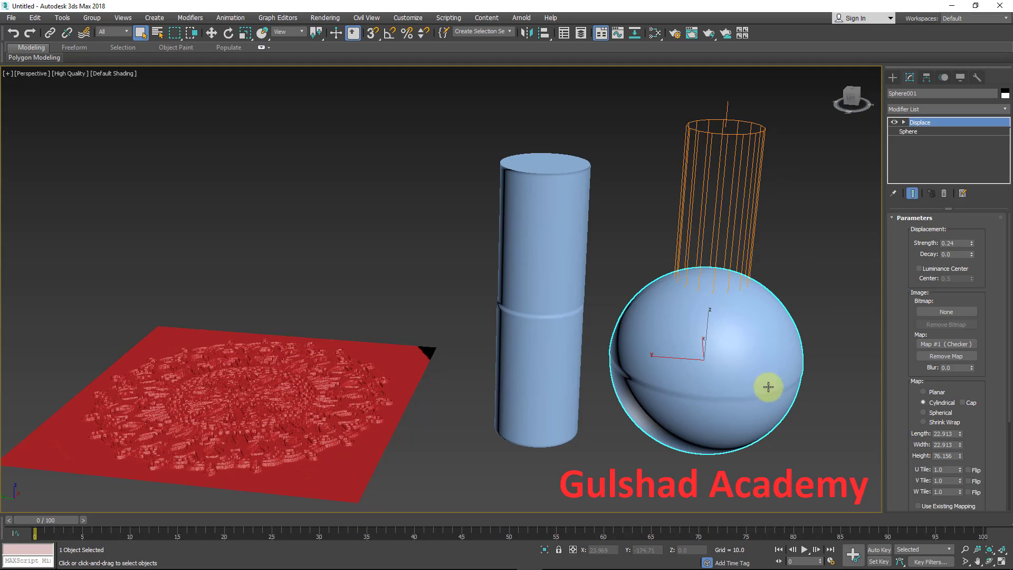
Switch the sphere's Displace mapping to Spherical and deselect the sphere
middle_click_drag(768, 387, 746, 373, "alt")
left_click(767, 253)
left_click(652, 324)
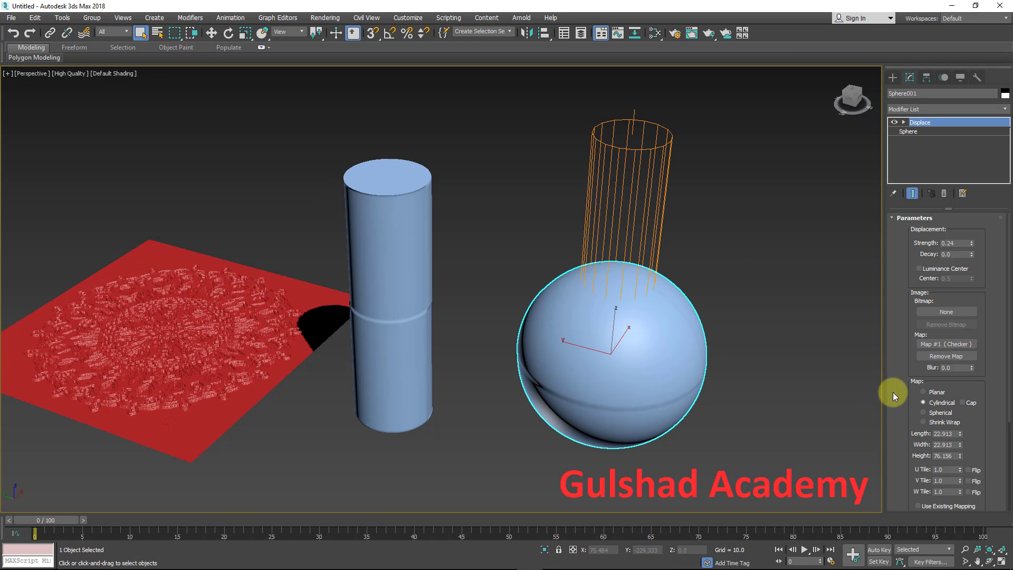
left_click(923, 412)
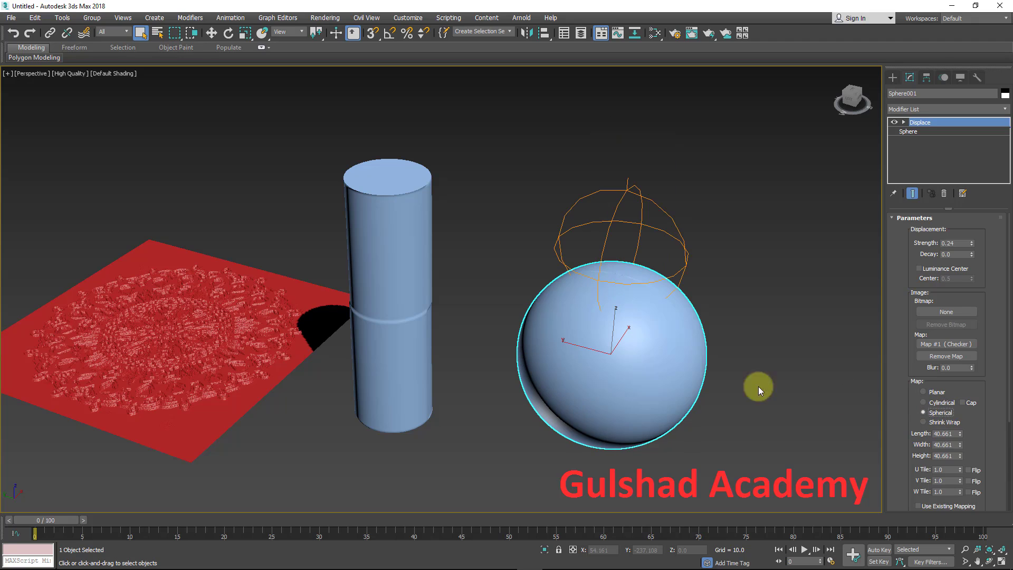
mouse_move(720, 373)
middle_mouse_down("alt")
mouse_move(723, 330)
mouse_move(696, 368)
mouse_move(711, 368)
middle_mouse_up("alt")
left_click(521, 290)
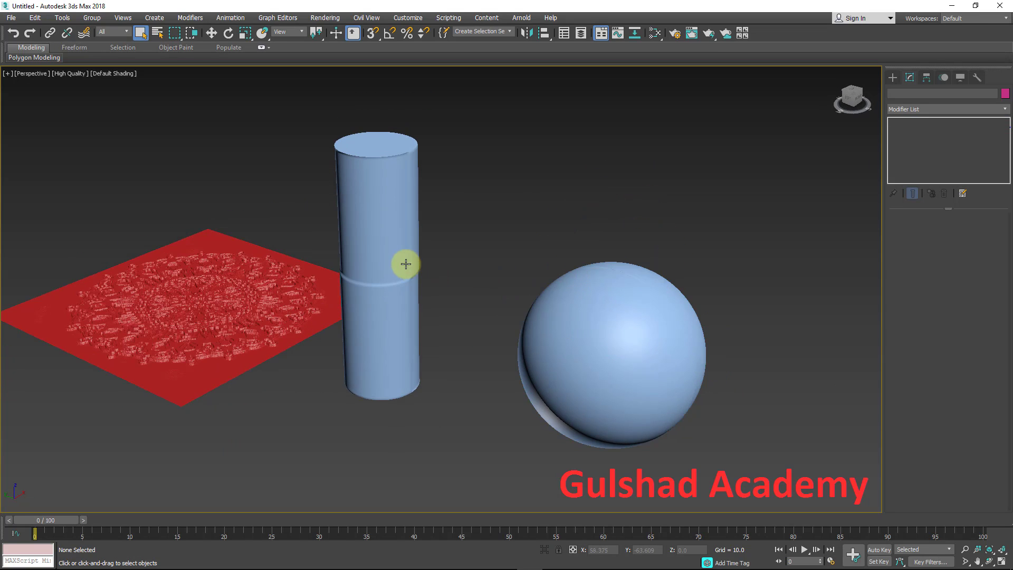
Turn on the Cap option of the cylinder's cylindrical Displace mapping to compare the top, and turn it off again
middle_click_drag(404, 264, 570, 283)
left_click(522, 265)
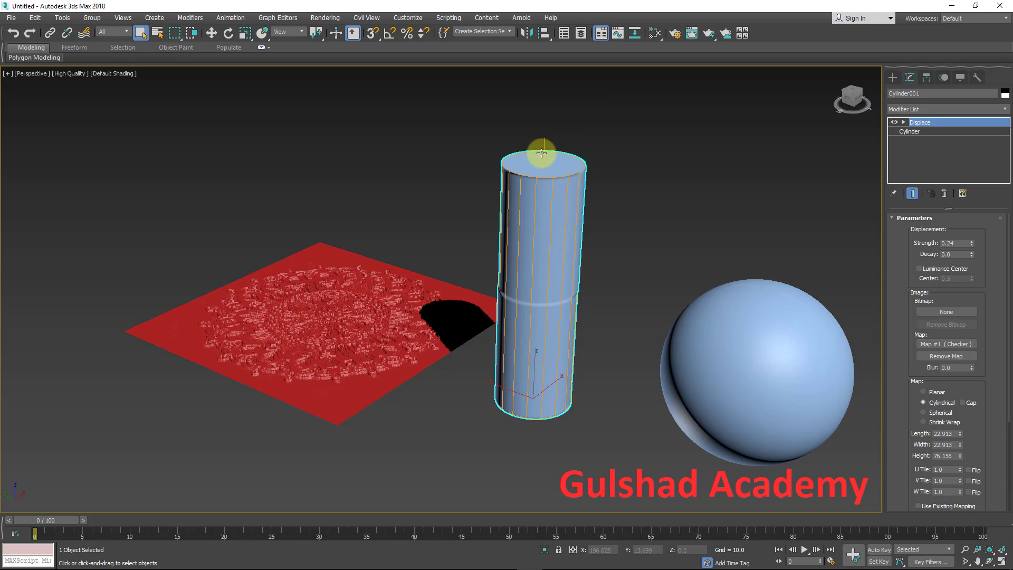
scroll(541, 153, "up", 5)
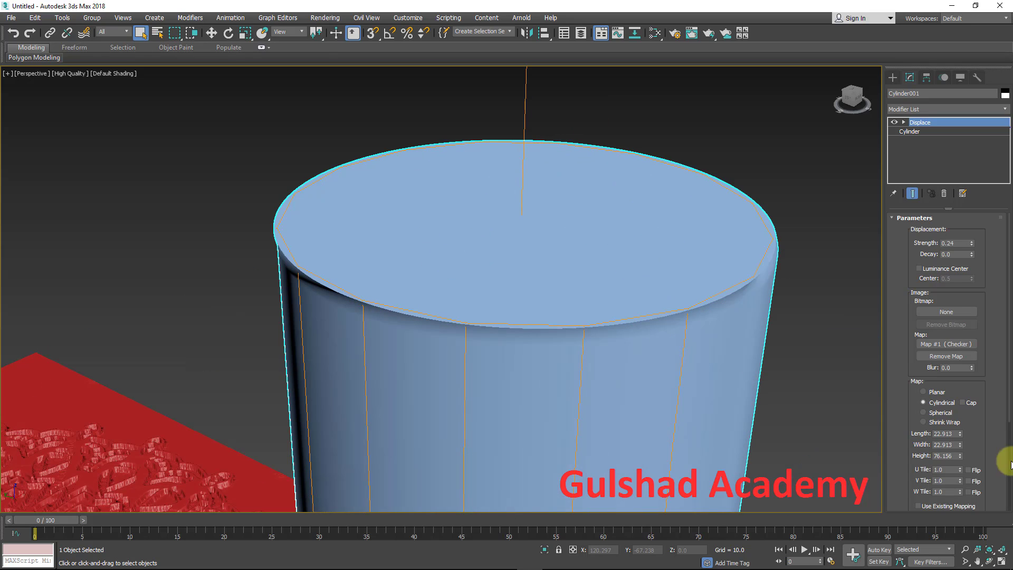
left_click(959, 402)
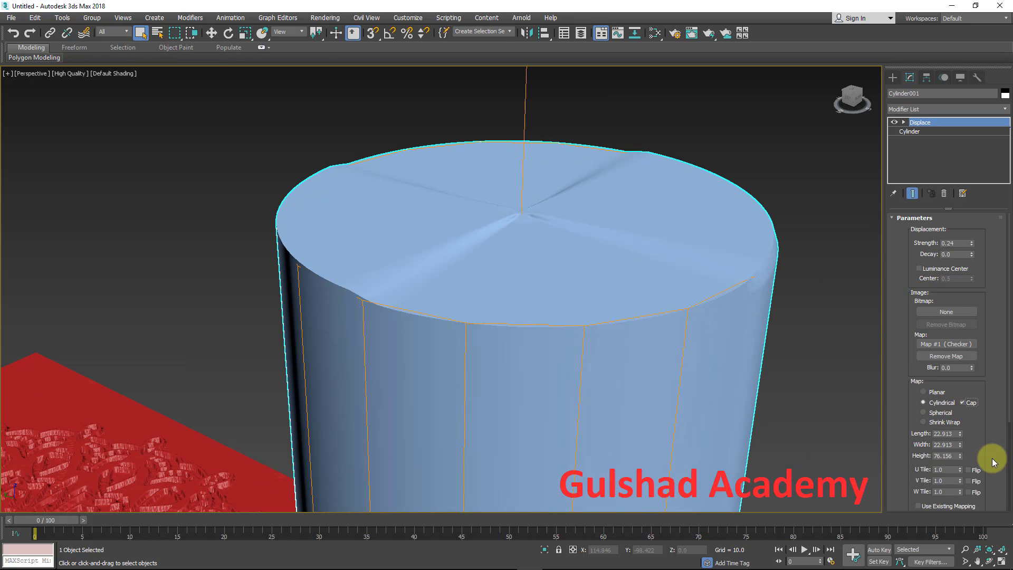
left_click(963, 405)
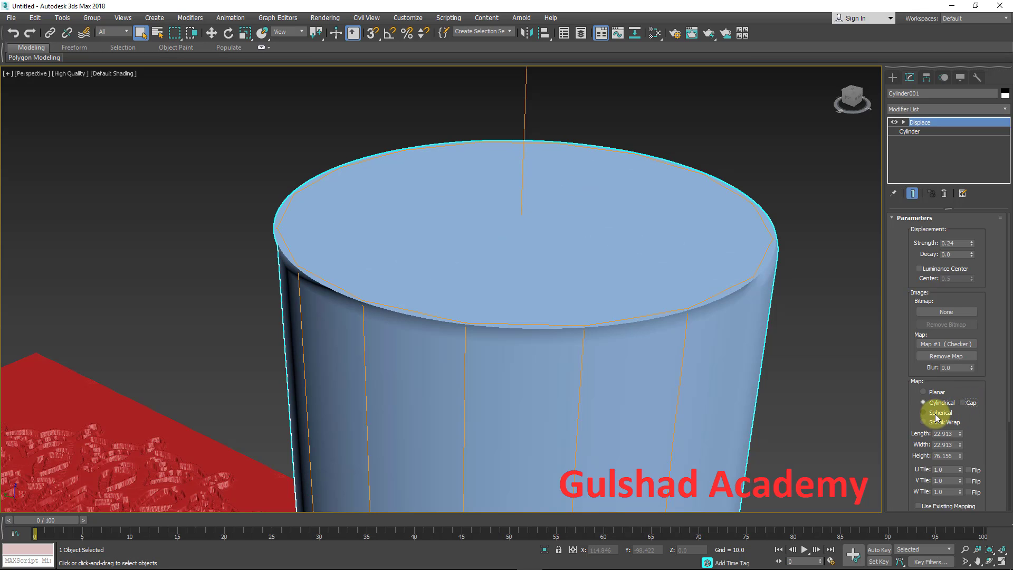
scroll(606, 375, "down", 5)
scroll(635, 366, "down", 5)
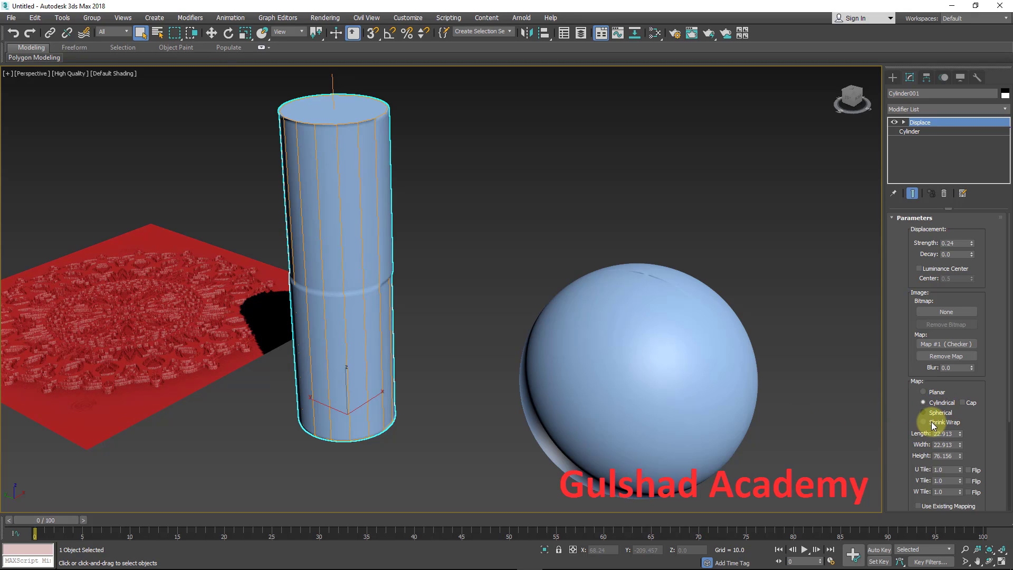
Remove the Checker map from the sphere's Displace modifier and load the mandala image 1 (4).jpg as its bitmap
left_click(619, 366)
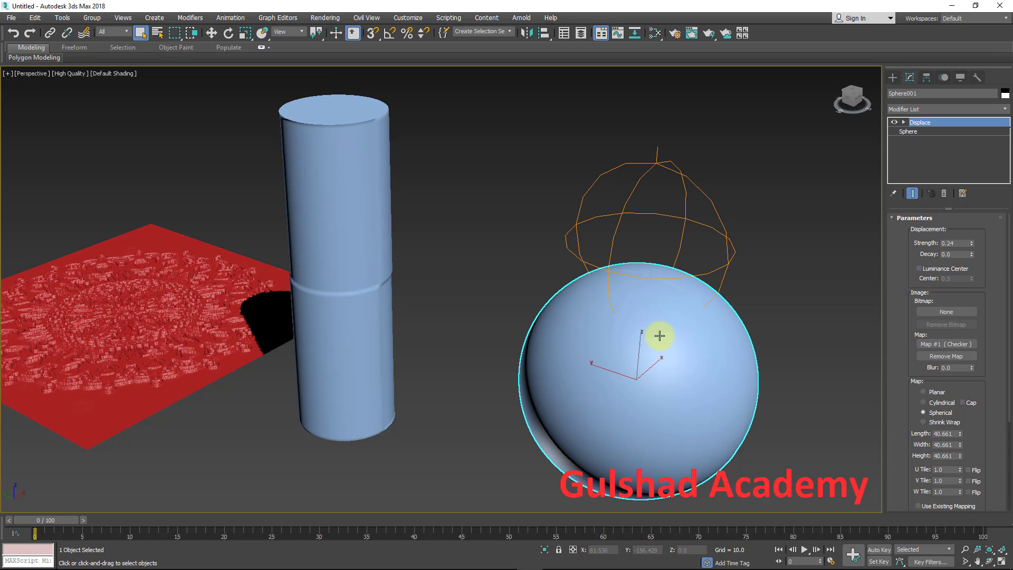
left_click(954, 358)
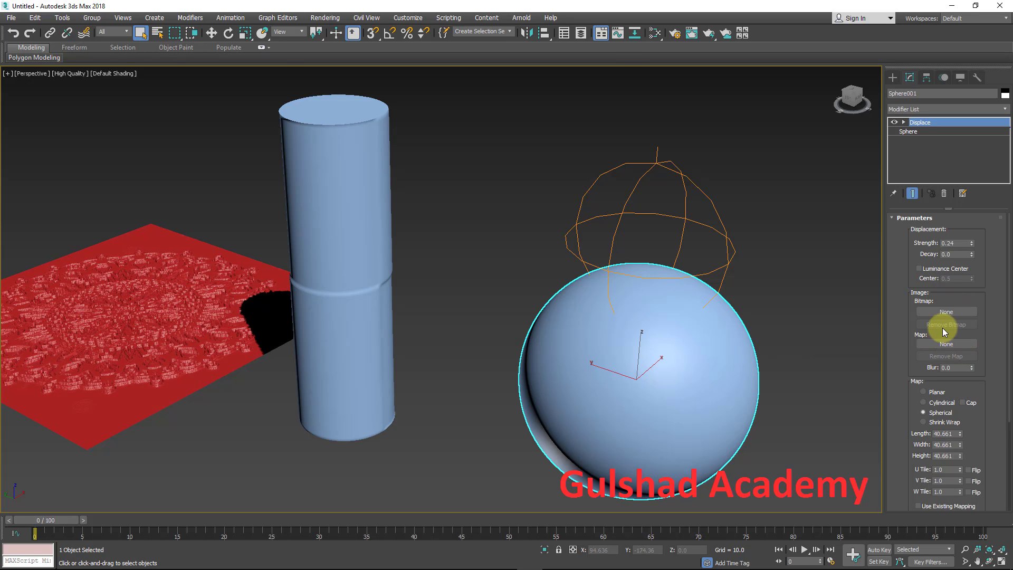
left_click(946, 311)
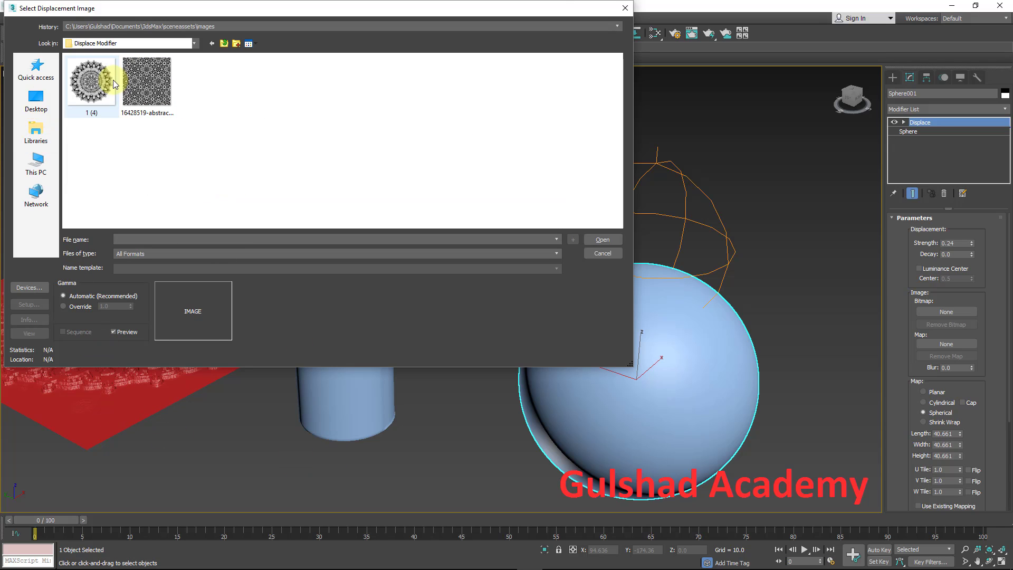
left_click(94, 97)
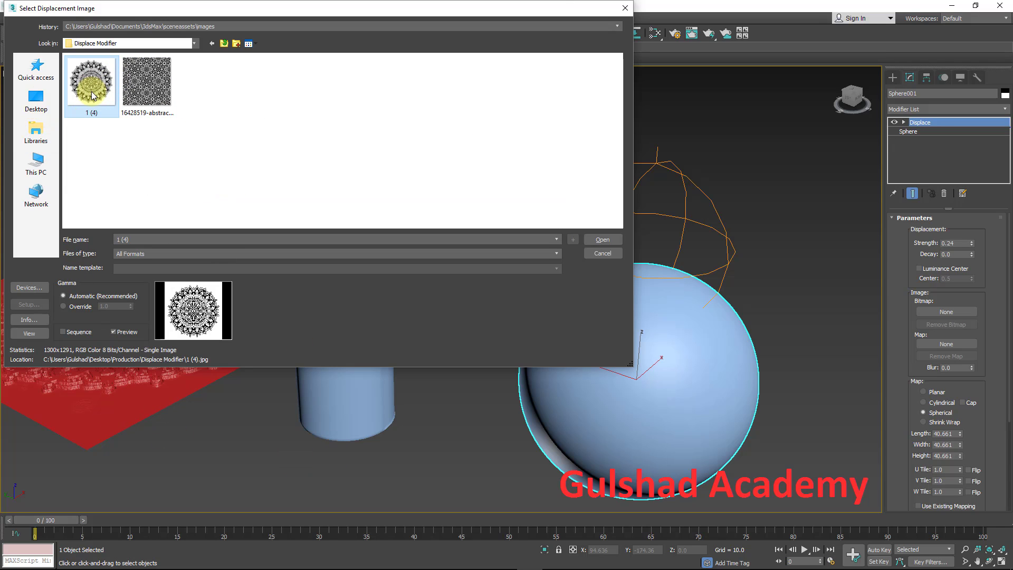
left_click(605, 243)
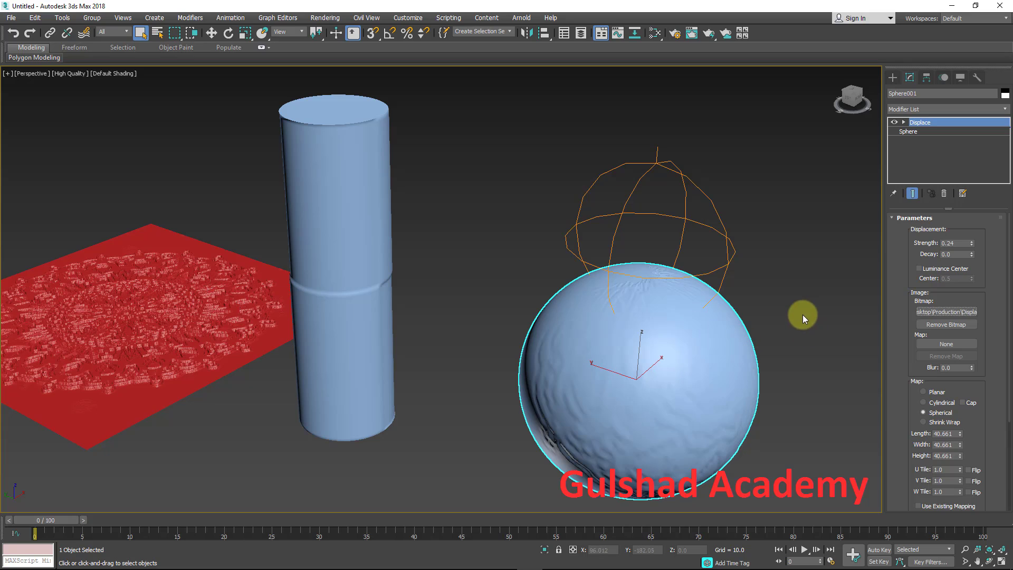
left_click(524, 315)
left_click(637, 331)
middle_click_drag(566, 341, 672, 327)
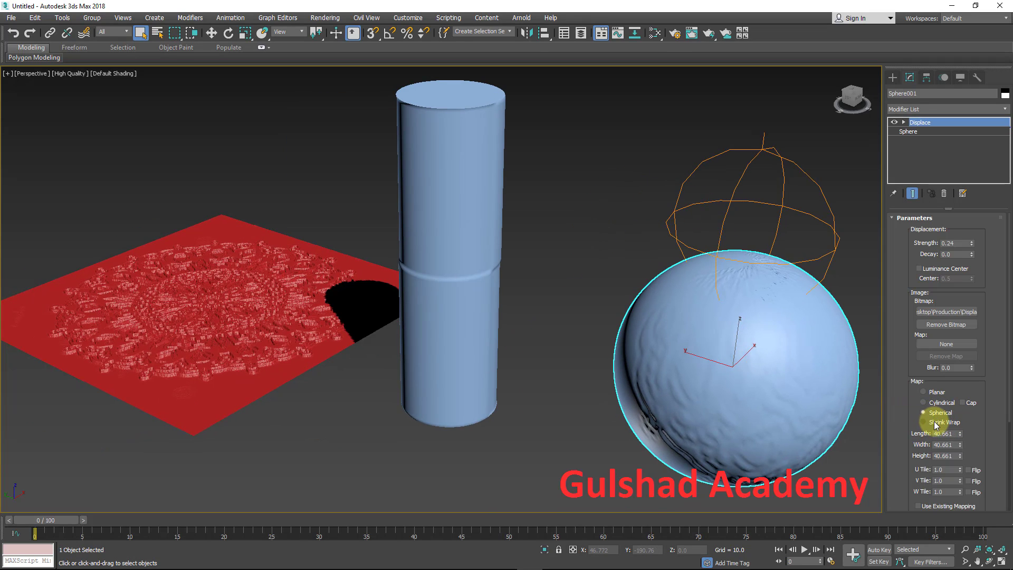
Set both the U Tile and V Tile of the cylinder's Displace mapping to 5
left_click(525, 254)
left_click(434, 163)
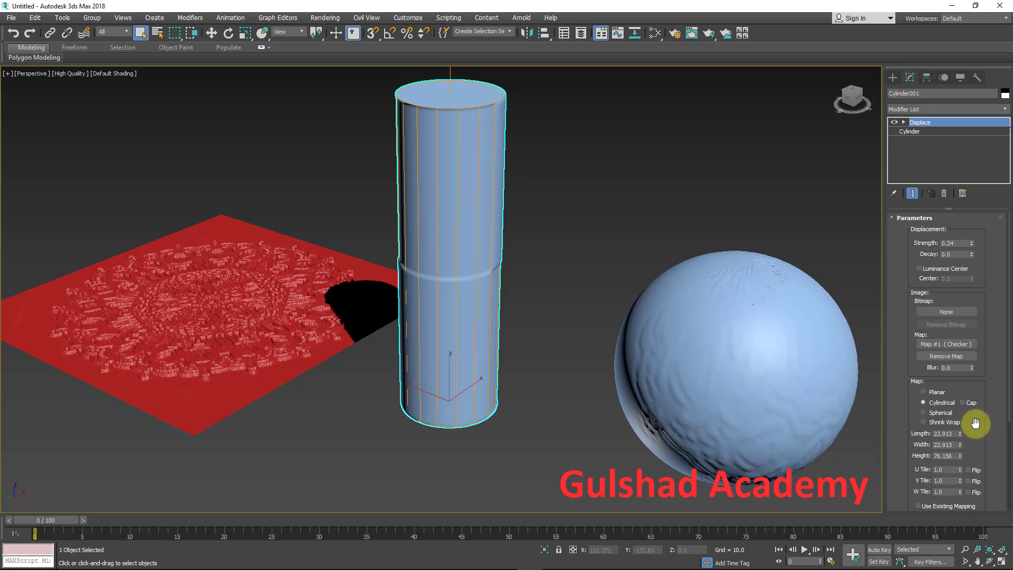
left_click_drag(976, 423, 960, 233)
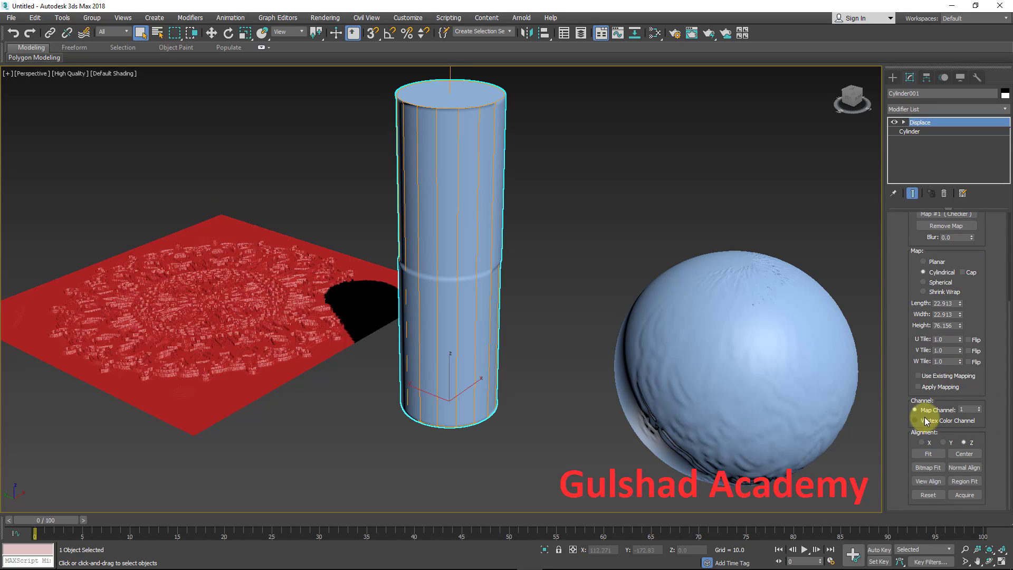
left_click(946, 340)
type("5")
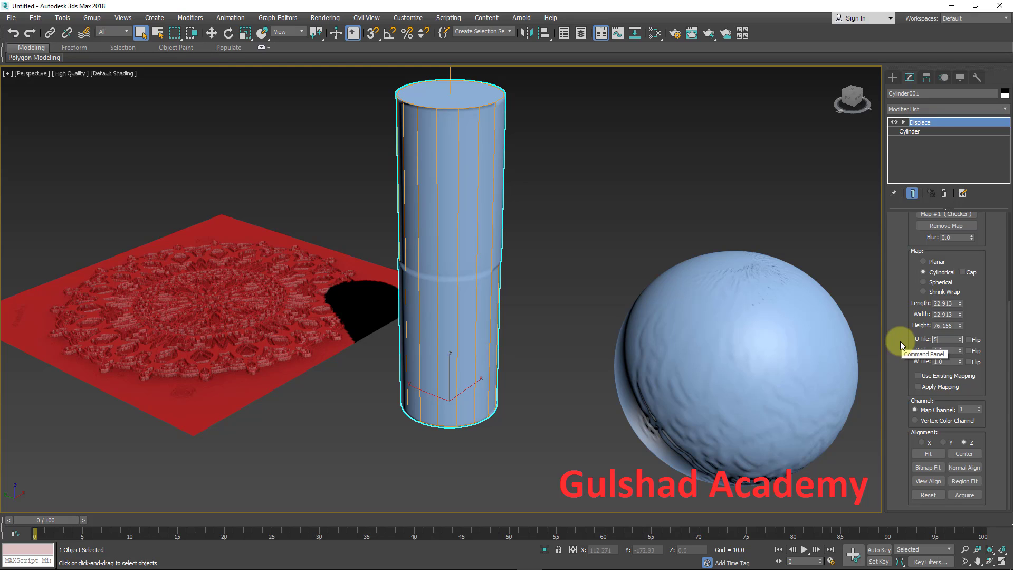
key("Tab")
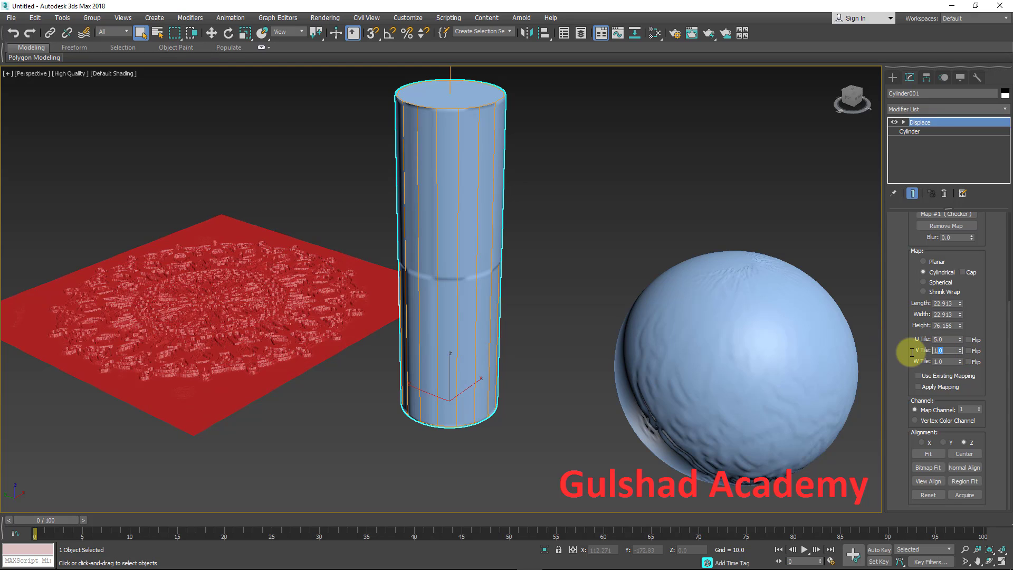
type("5")
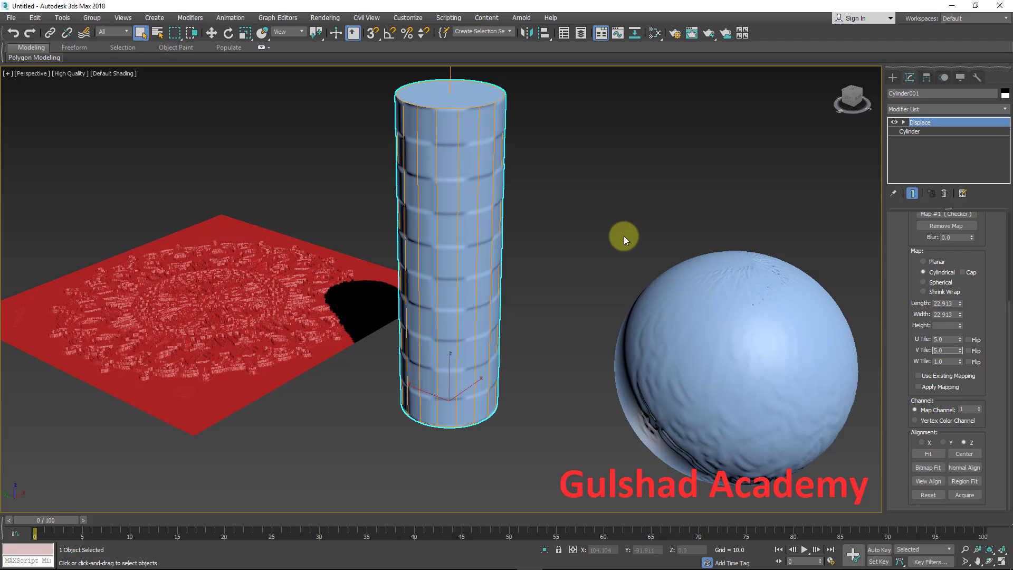
left_click(619, 236)
left_click(475, 162)
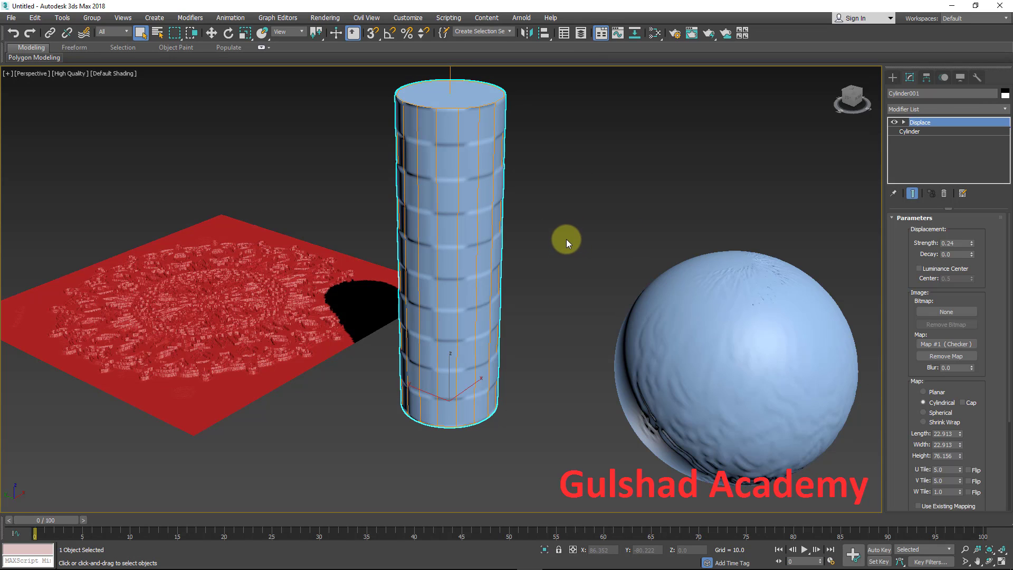
Activate the gizmo of the cylinder's Displace modifier and shift it slightly along the Z axis to about Z 38.08
middle_click_drag(564, 238, 578, 219, "alt")
scroll(583, 219, "down", 3)
scroll(470, 142, "up", 4)
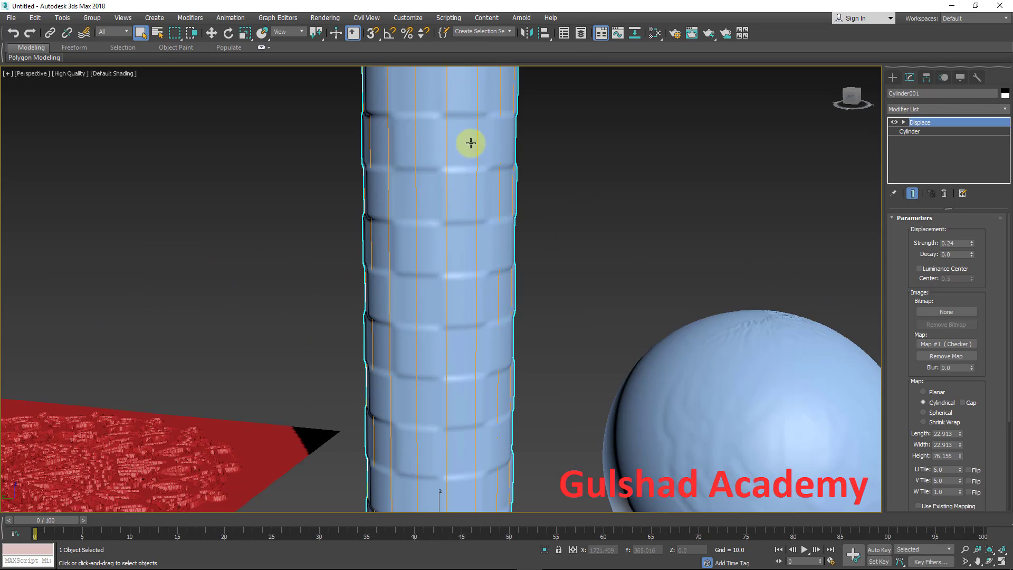
scroll(542, 188, "down", 6)
scroll(495, 194, "up", 3)
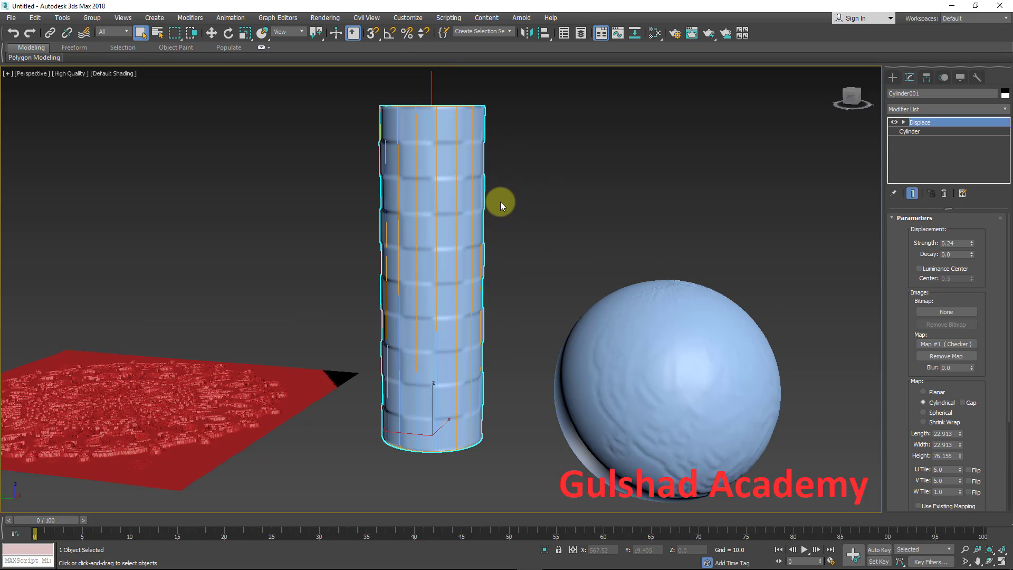
left_click(904, 122)
left_click(922, 131)
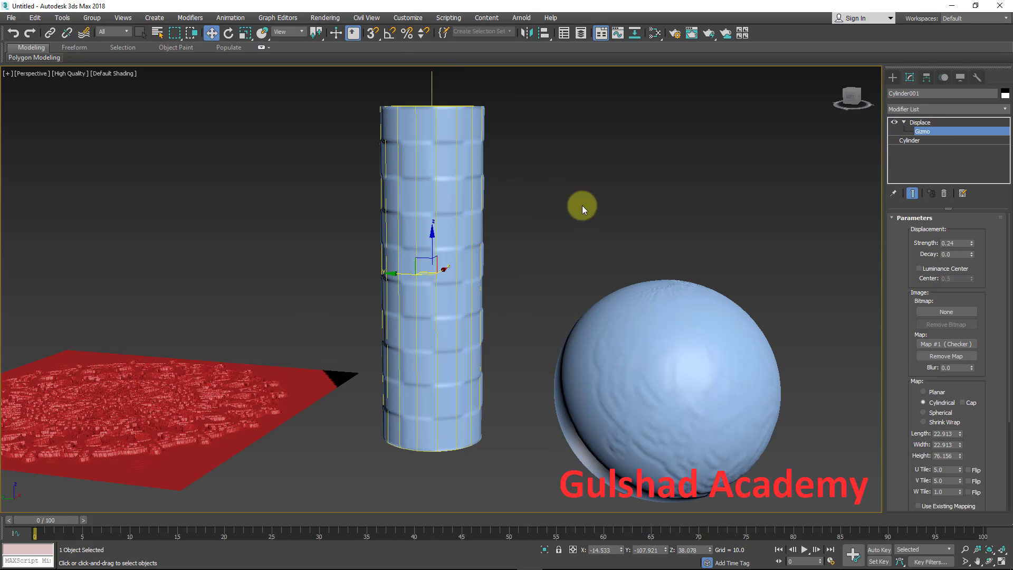
mouse_move(430, 235)
left_mouse_down()
mouse_move(437, 307)
mouse_move(425, 319)
mouse_move(427, 166)
mouse_move(436, 248)
mouse_move(429, 230)
left_mouse_up()
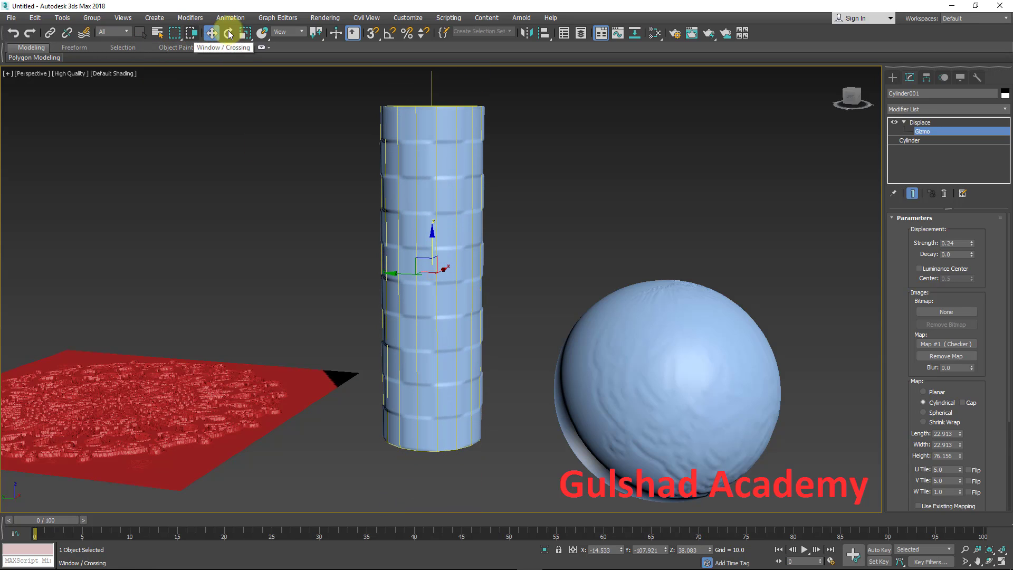
Scale down the gizmo of the cylinder's Displace modifier and reduce the mapping Length to 19.705
left_click(245, 33)
left_click_drag(436, 261, 437, 276)
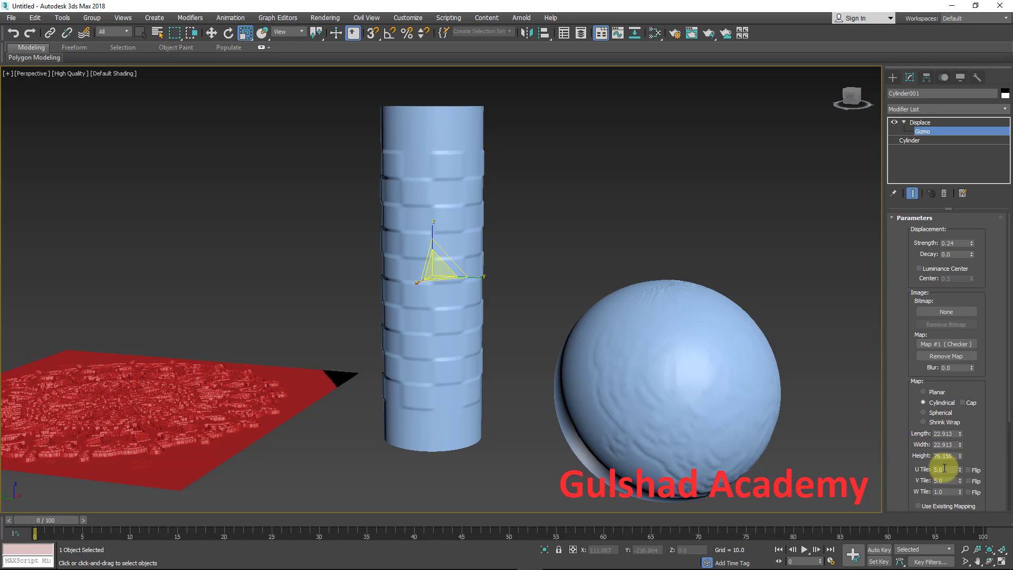
left_click_drag(960, 434, 981, 434)
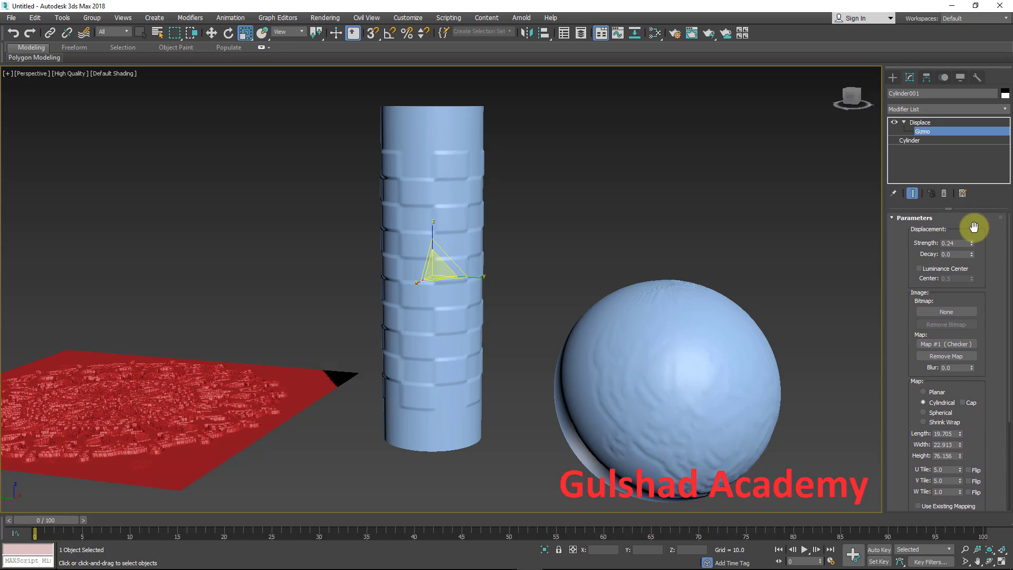
Raise the cylinder's Displace Strength to 0.96 and turn on Luminance Center
left_click_drag(972, 243, 968, 207)
scroll(483, 122, "up", 2)
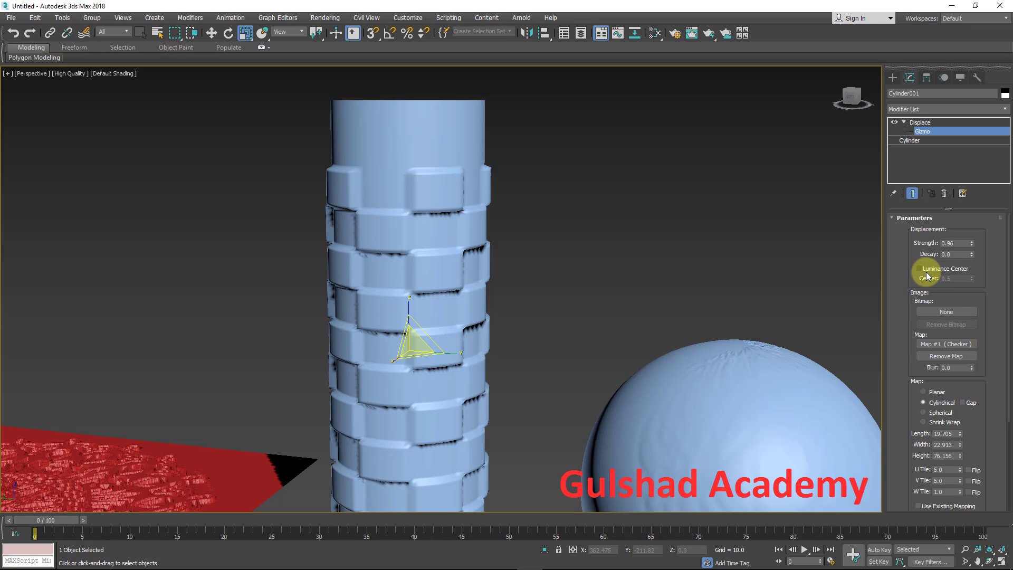
left_click(927, 272)
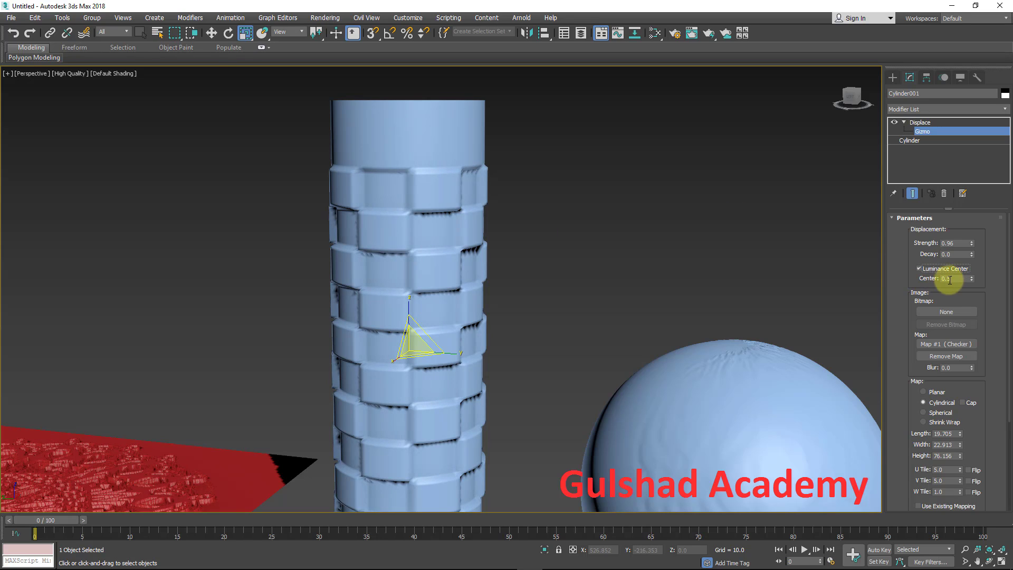
Set the cylinder's Displace Strength to 1.33 and its luminance Center to 0.5, after trying Center values of 1.0 and 0.935
left_click_drag(971, 278, 959, 185)
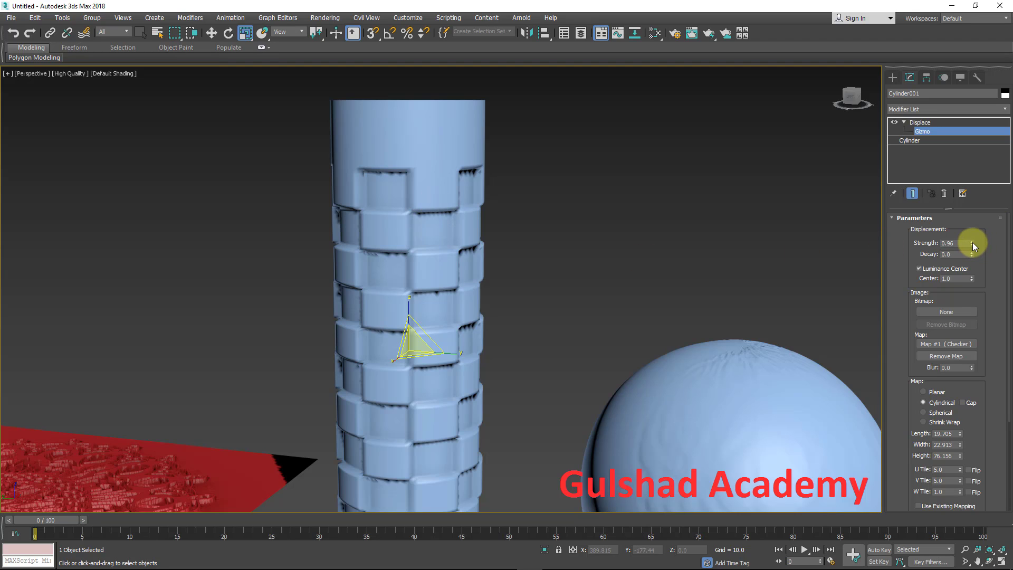
left_click_drag(973, 242, 933, 228)
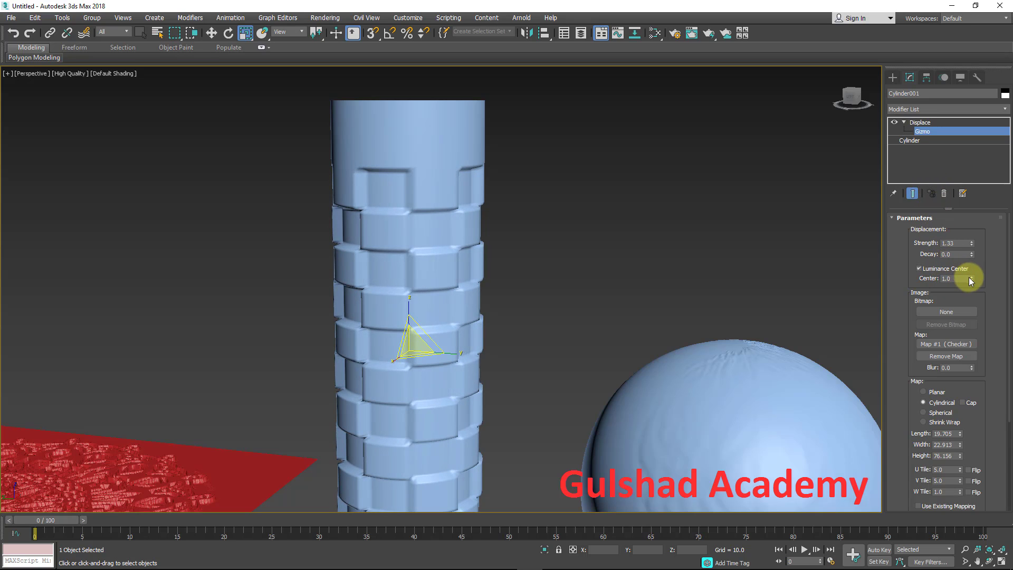
mouse_move(970, 278)
left_mouse_down()
mouse_move(976, 420)
mouse_move(965, 285)
left_mouse_up()
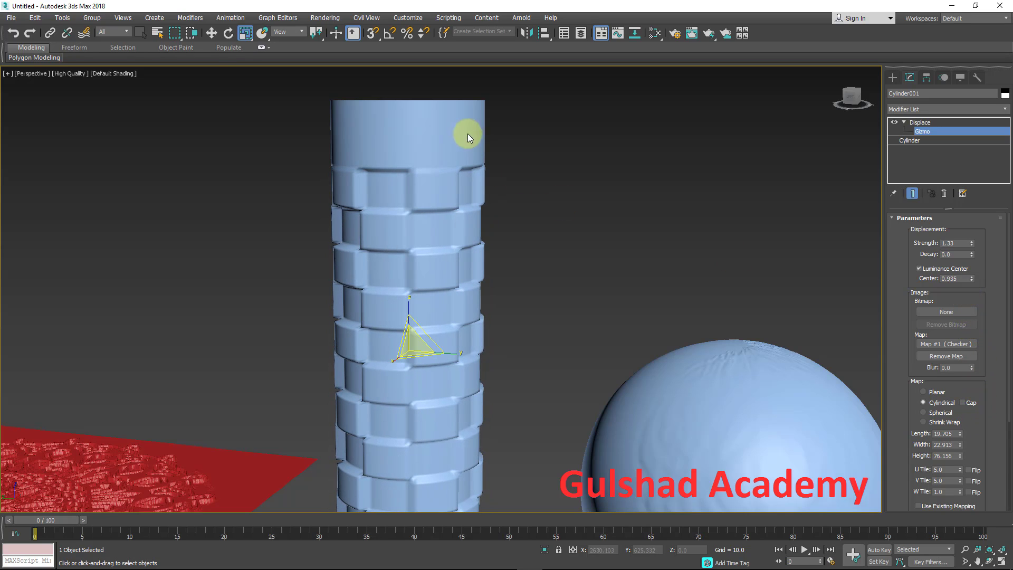
double_click(959, 278)
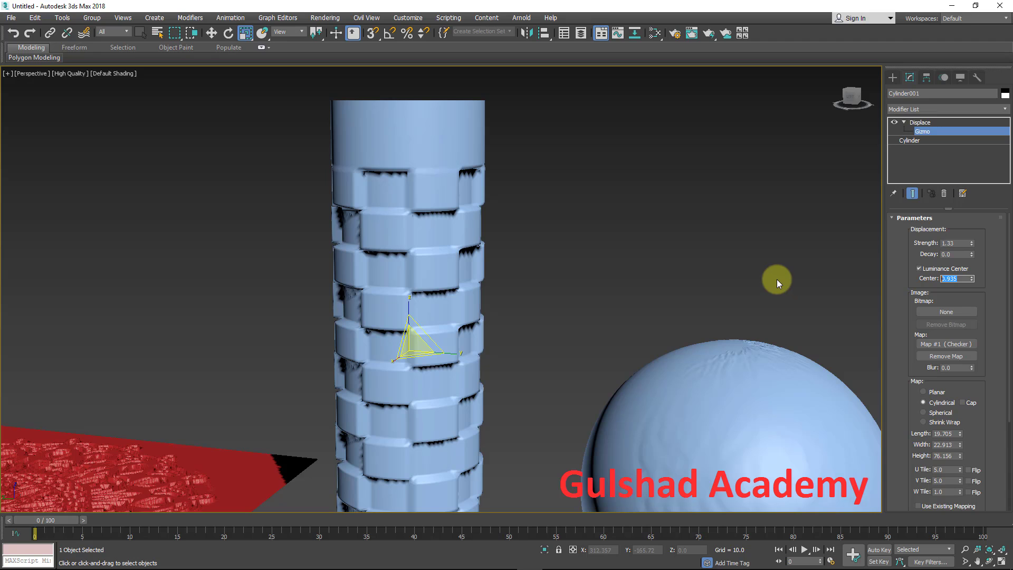
type("0.5")
key("Return")
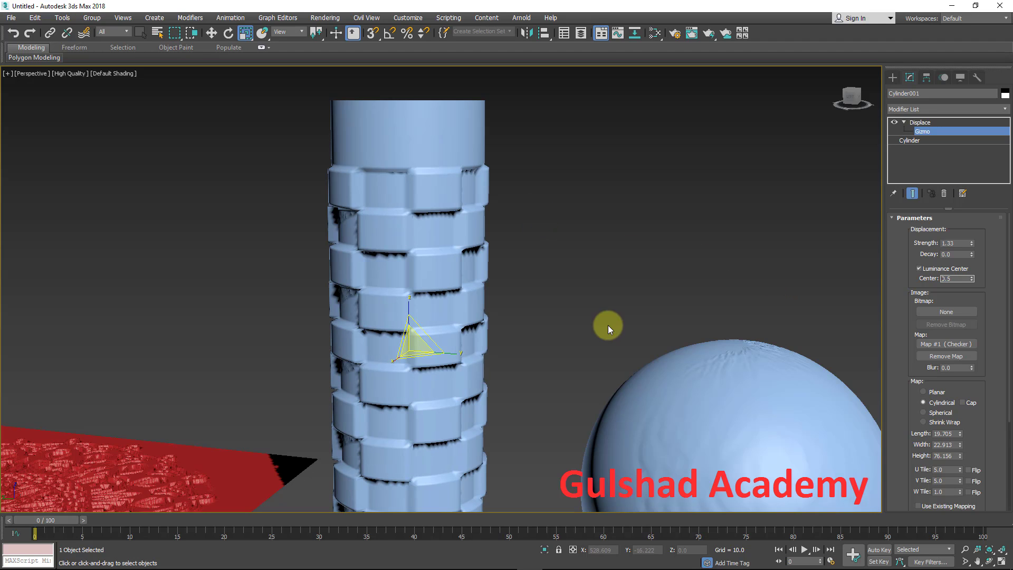
Soften the jagged checker edges on the cylinder by setting the Displace Blur to 1.18, and leave the gizmo level
scroll(429, 229, "down", 4)
scroll(403, 271, "up", 6)
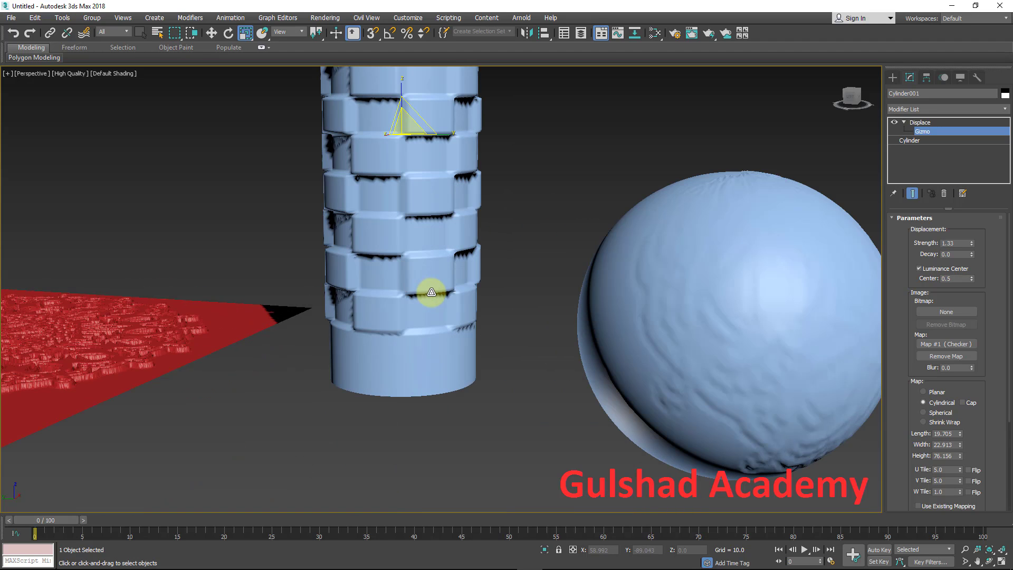
mouse_move(432, 292)
middle_mouse_down("alt")
mouse_move(463, 270)
mouse_move(435, 294)
middle_mouse_up("alt")
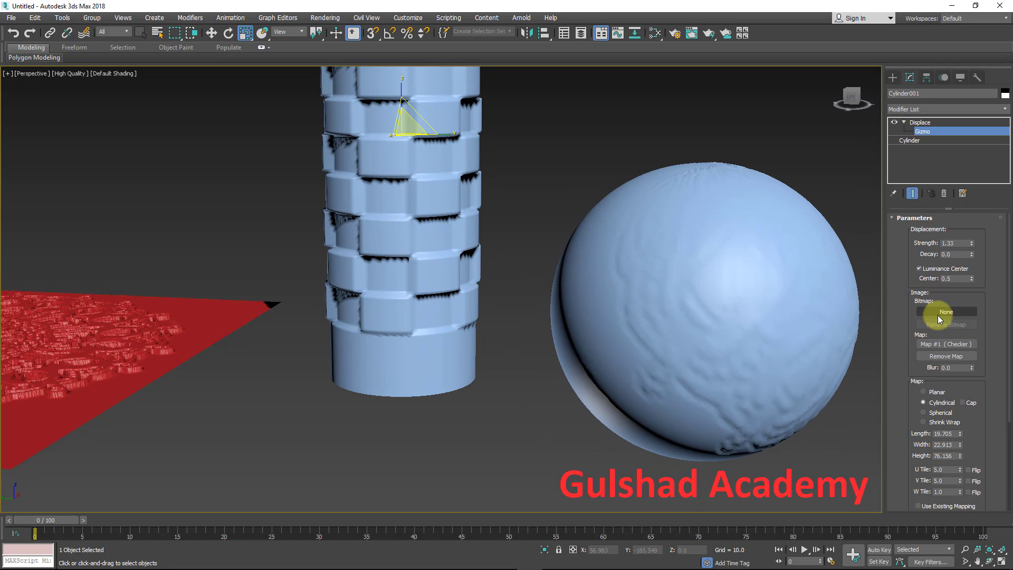
scroll(526, 260, "up", 7)
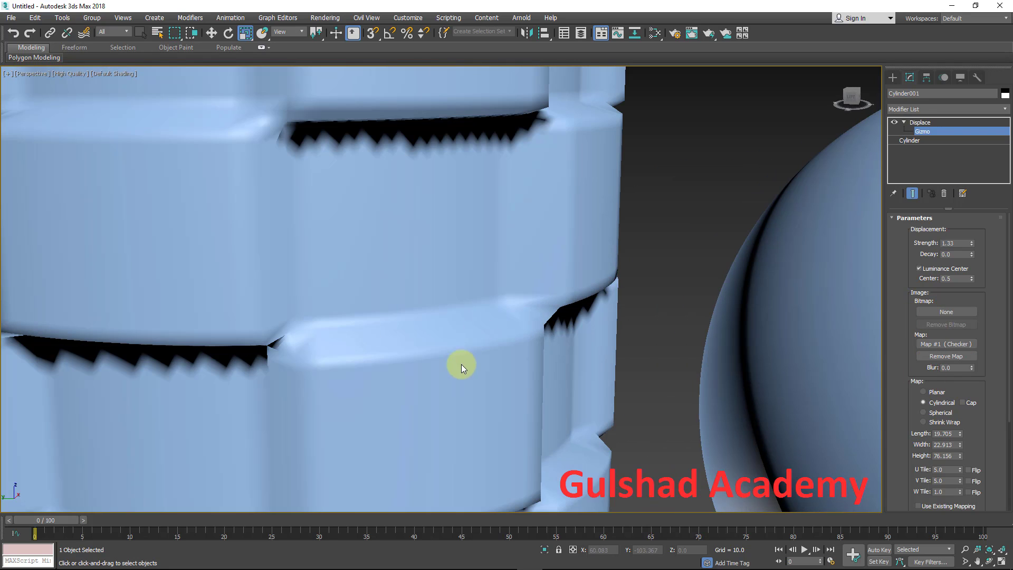
scroll(255, 219, "down", 5)
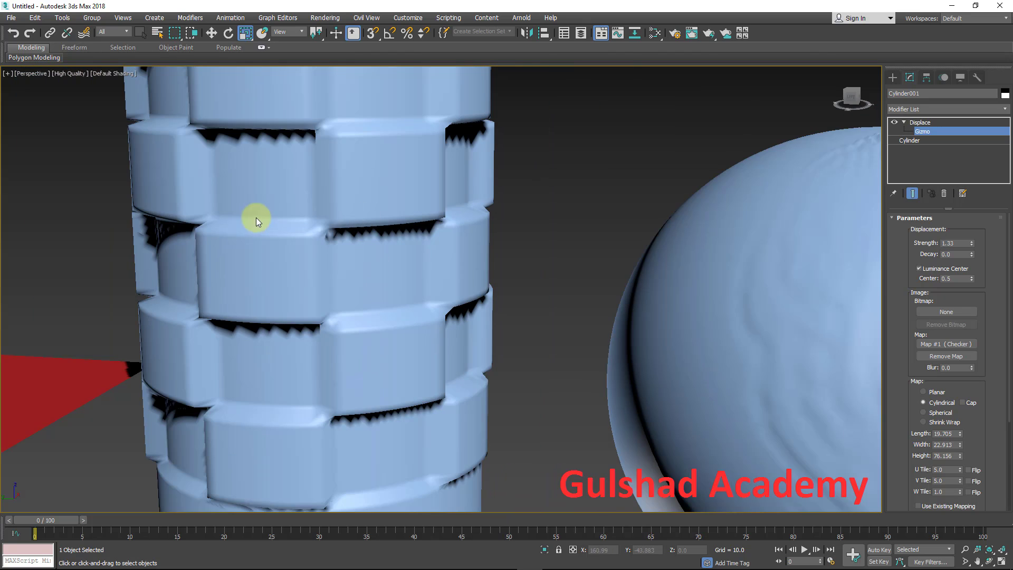
middle_click_drag(344, 253, 329, 191, "alt")
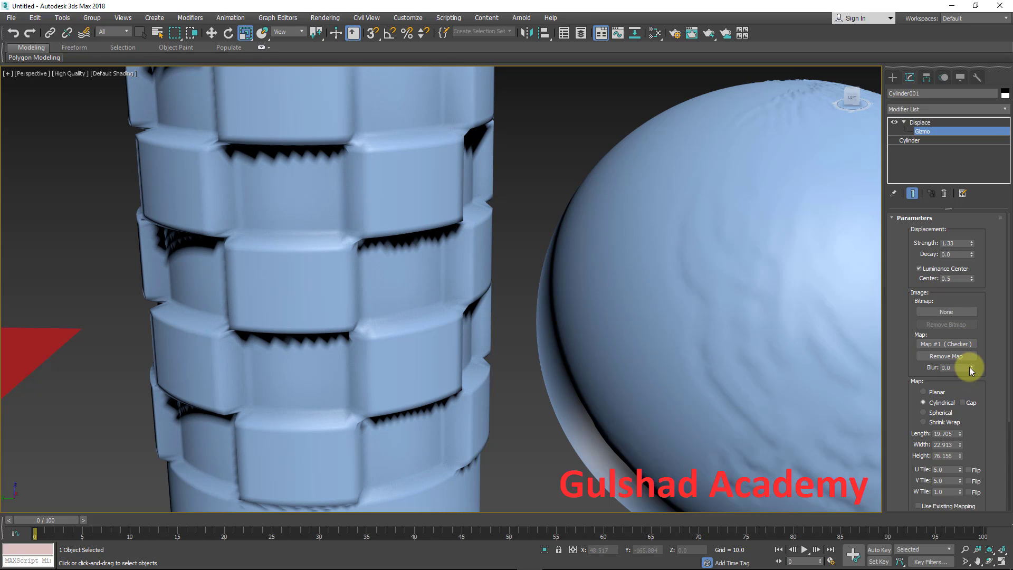
left_click_drag(971, 365, 967, 411)
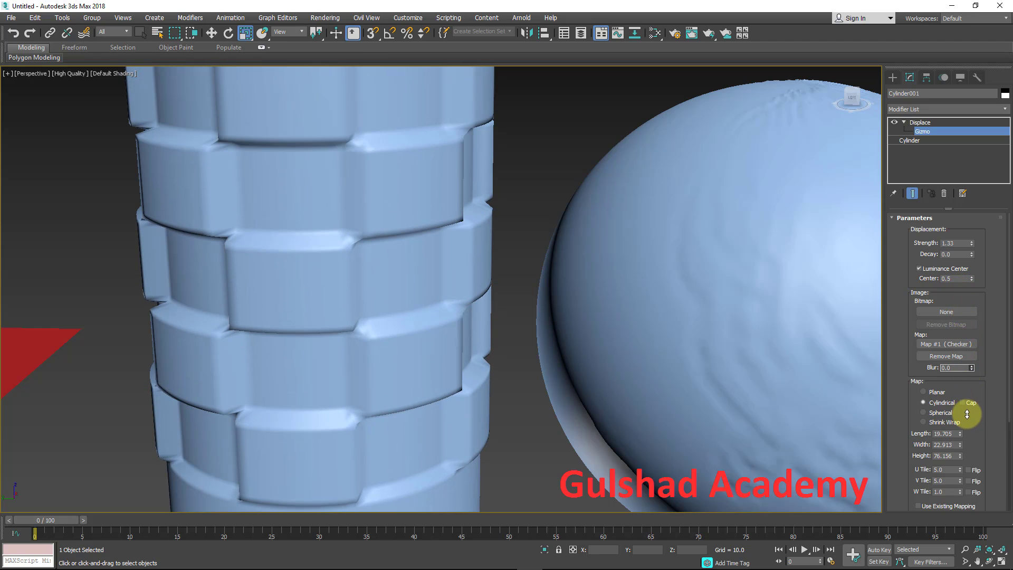
left_click_drag(962, 370, 958, 301)
scroll(362, 300, "down", 6)
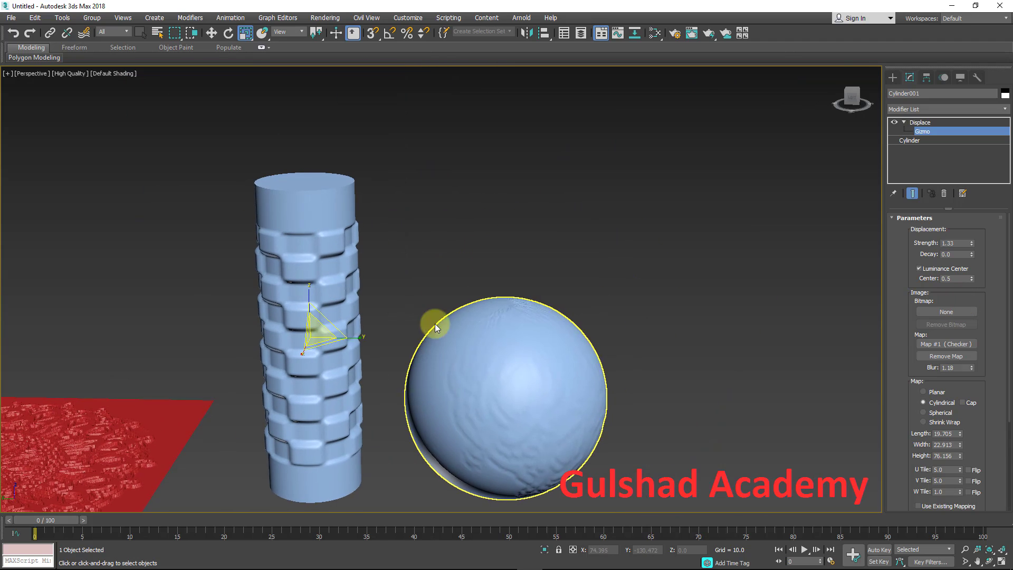
left_click_drag(425, 154, 462, 215)
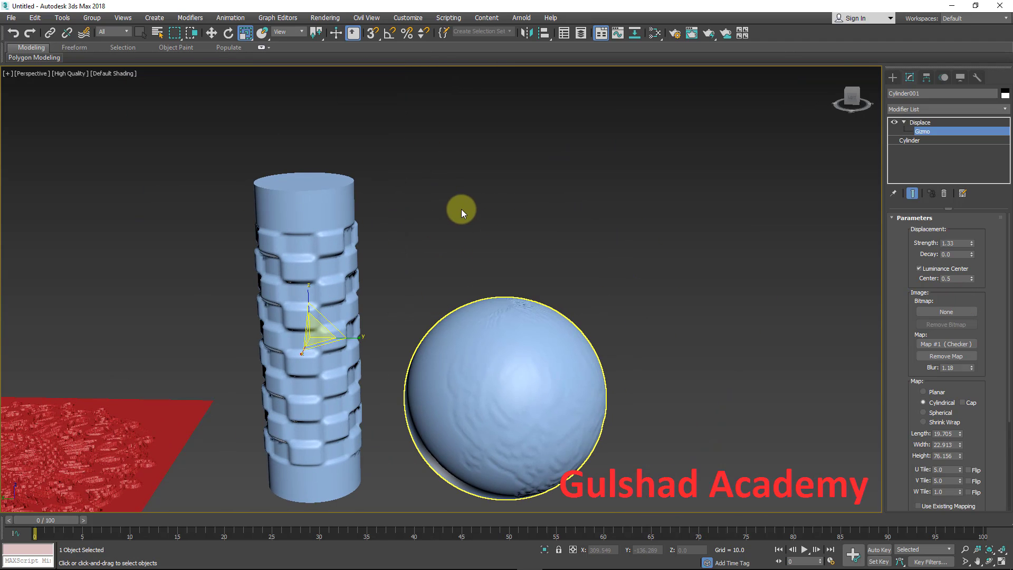
scroll(528, 377, "down", 4)
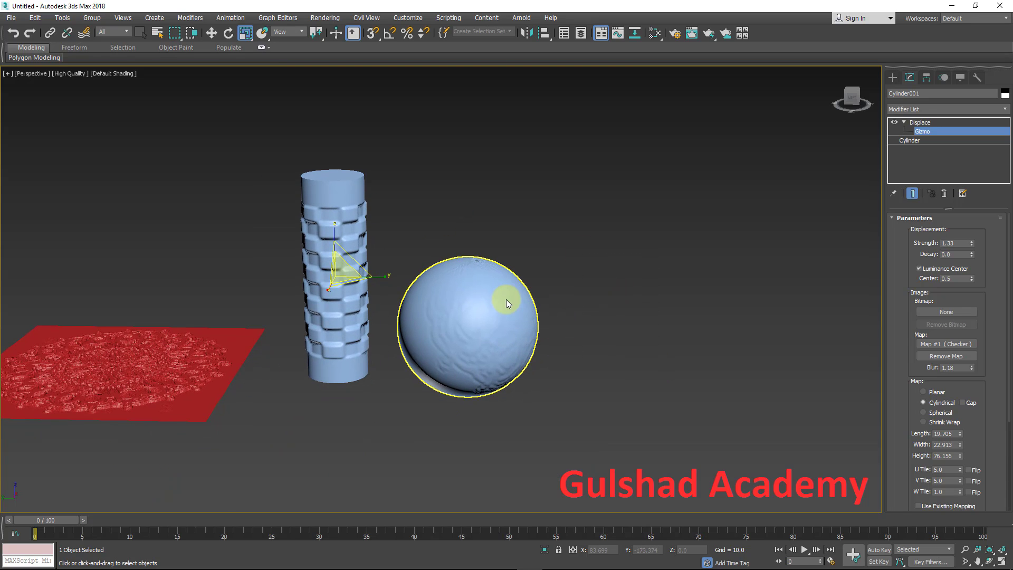
left_click(920, 121)
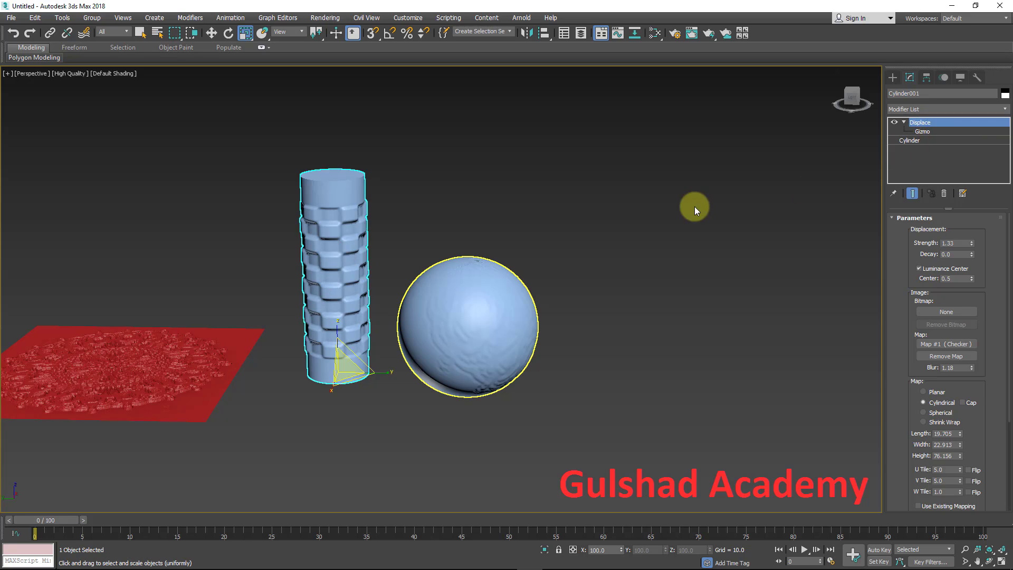
Switch the alignment axis of the cylinder's Displace mapping to Y and X to compare the results, and return it to Z
left_click_drag(583, 177, 666, 306)
left_click(439, 314)
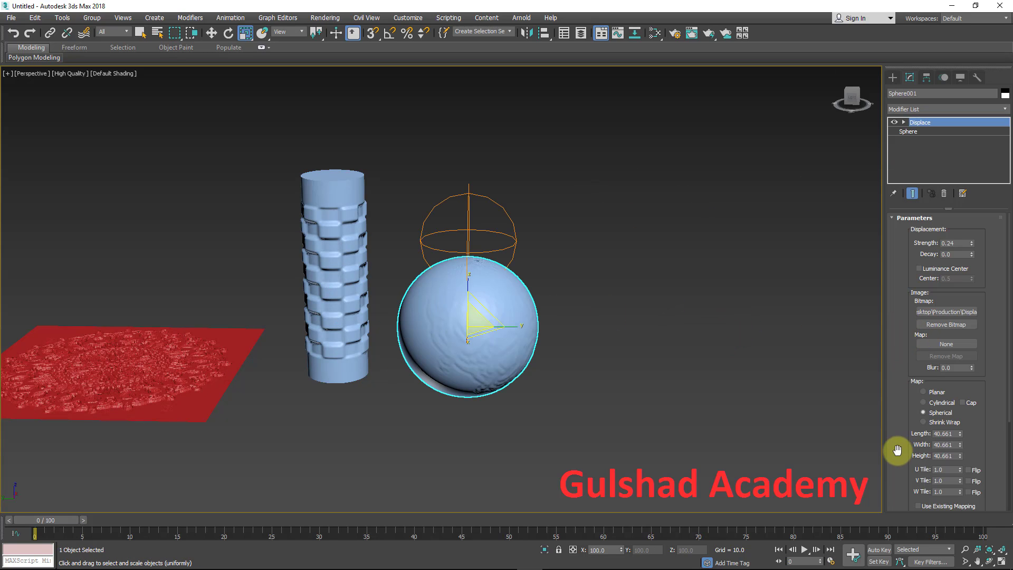
left_click_drag(897, 450, 895, 265)
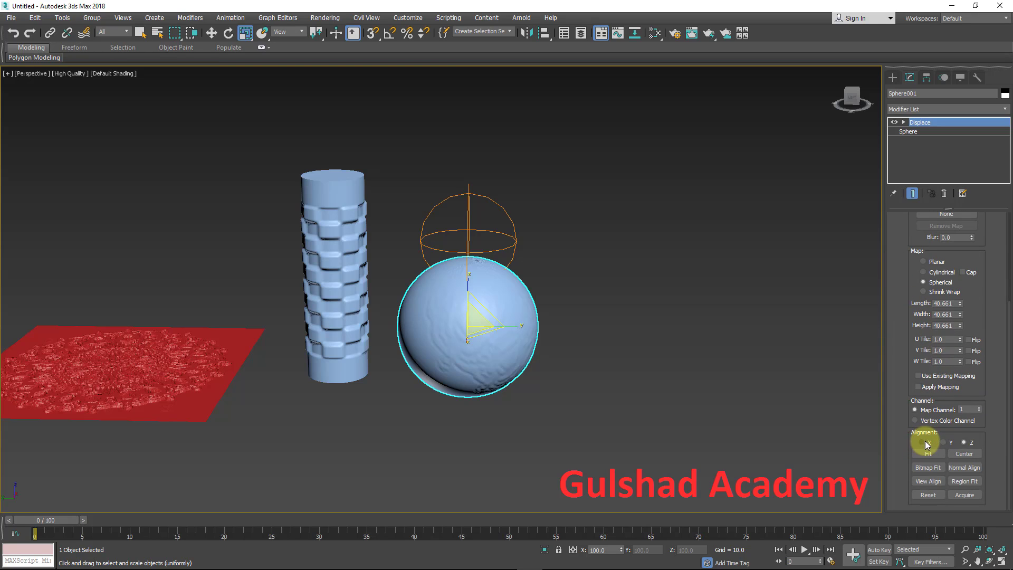
left_click(368, 244)
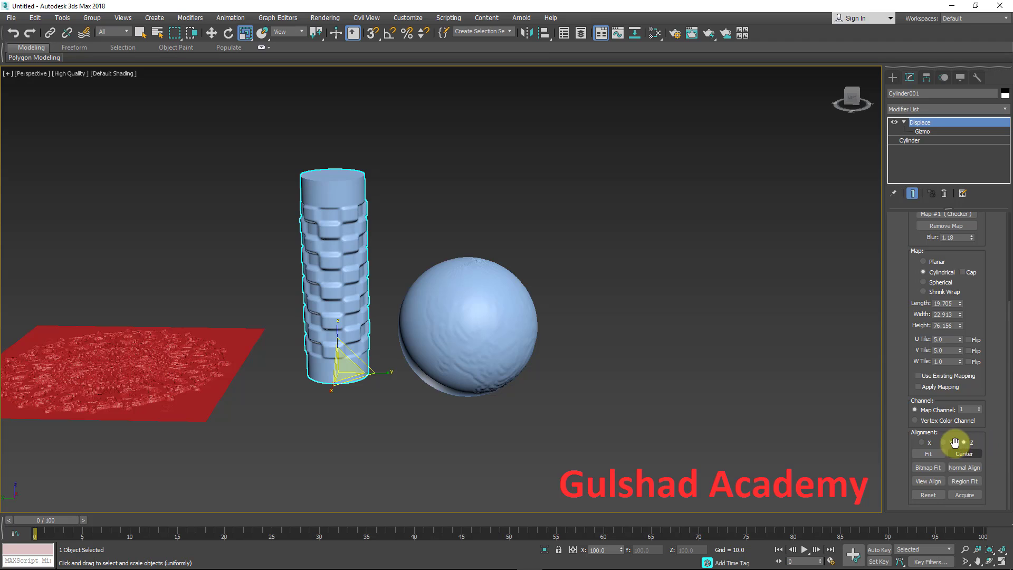
left_click(942, 441)
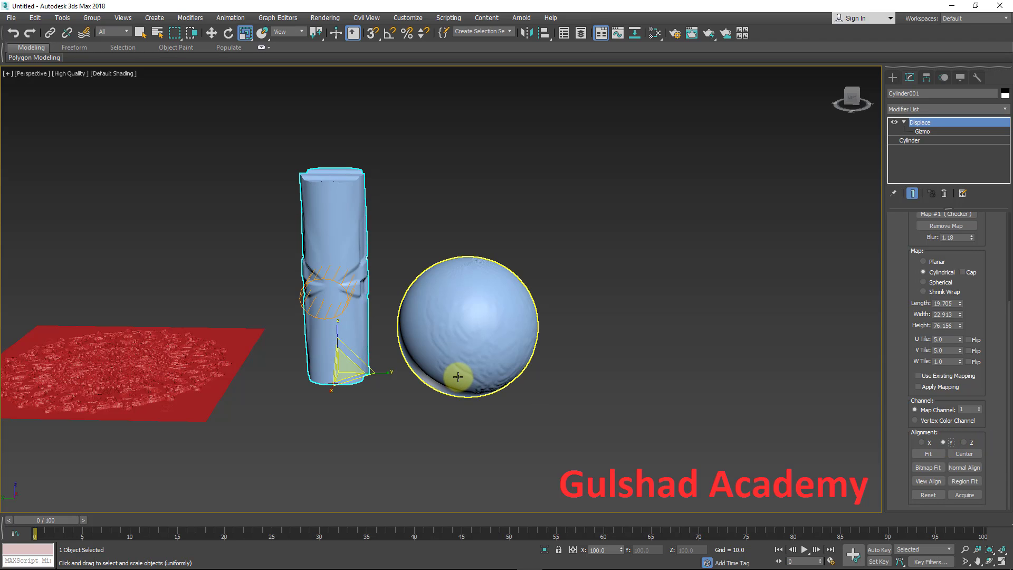
middle_click_drag(470, 369, 323, 259, "alt")
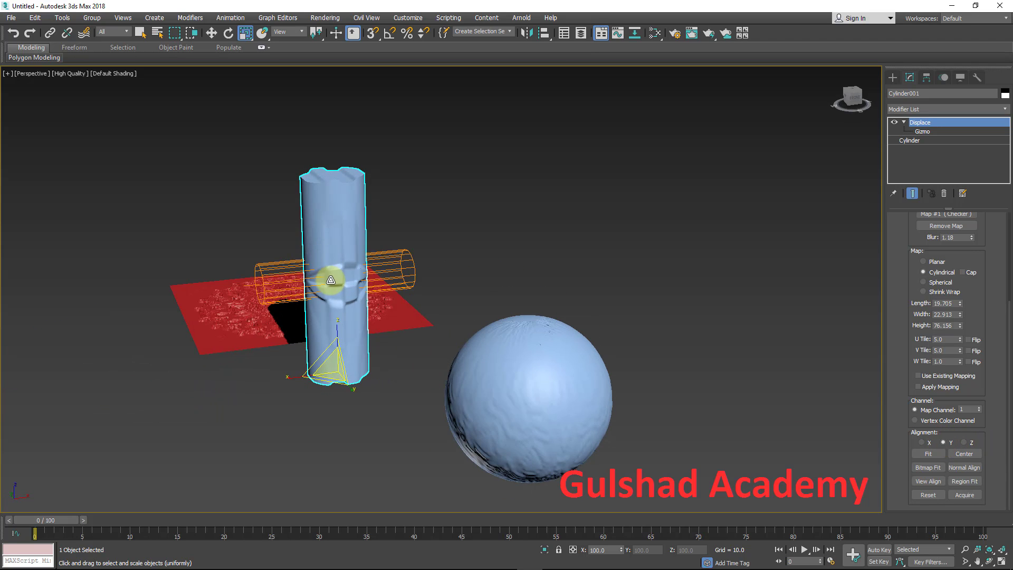
left_click(925, 443)
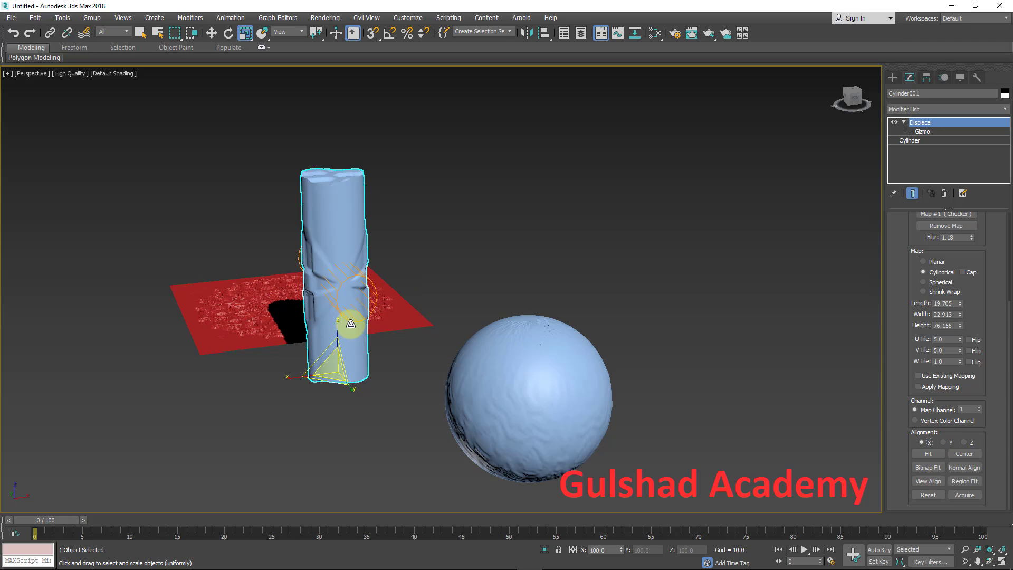
mouse_move(351, 323)
middle_mouse_down("alt")
mouse_move(425, 323)
mouse_move(358, 330)
middle_mouse_up("alt")
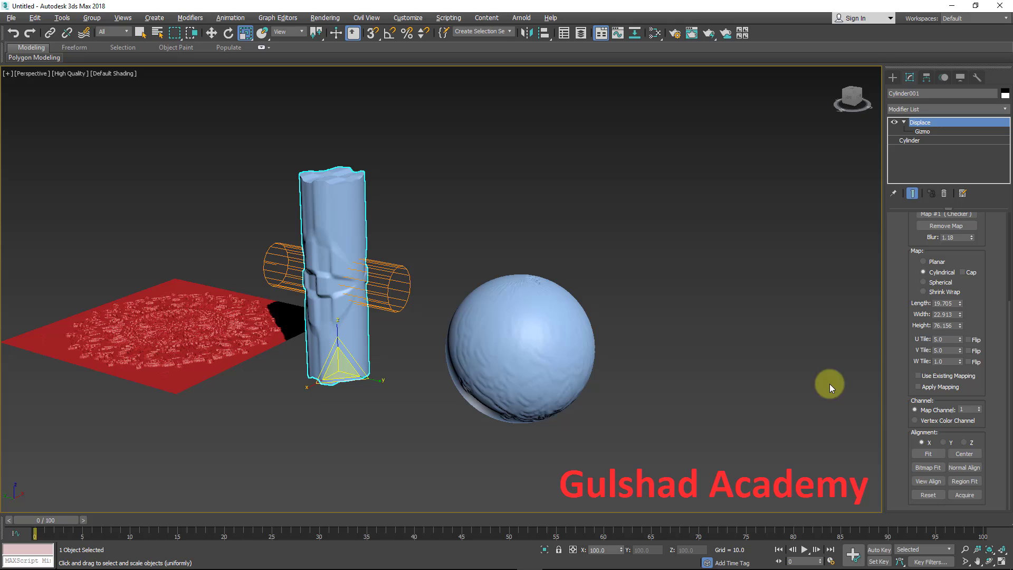
left_click(964, 443)
left_click(658, 280)
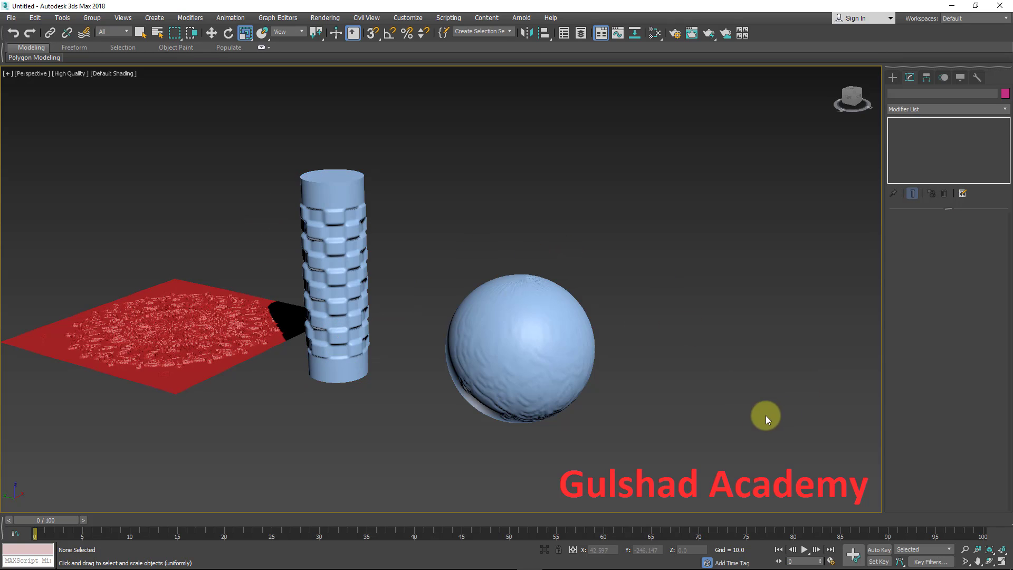
Select the sphere and fit its spherical Displace mapping gizmo to the object
left_click(533, 334)
scroll(984, 401, "down", 4)
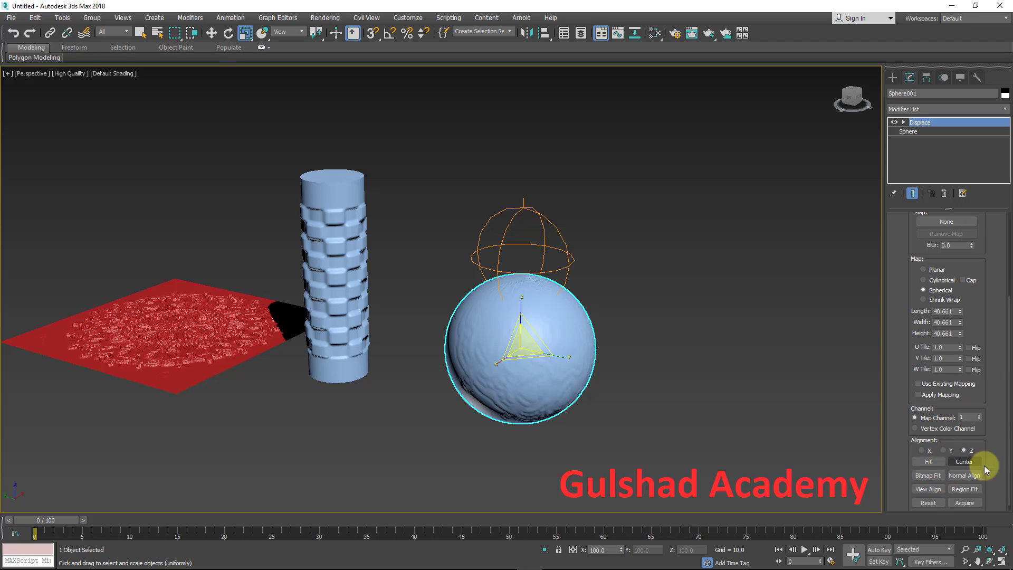
left_click_drag(997, 454, 992, 382)
left_click(931, 455)
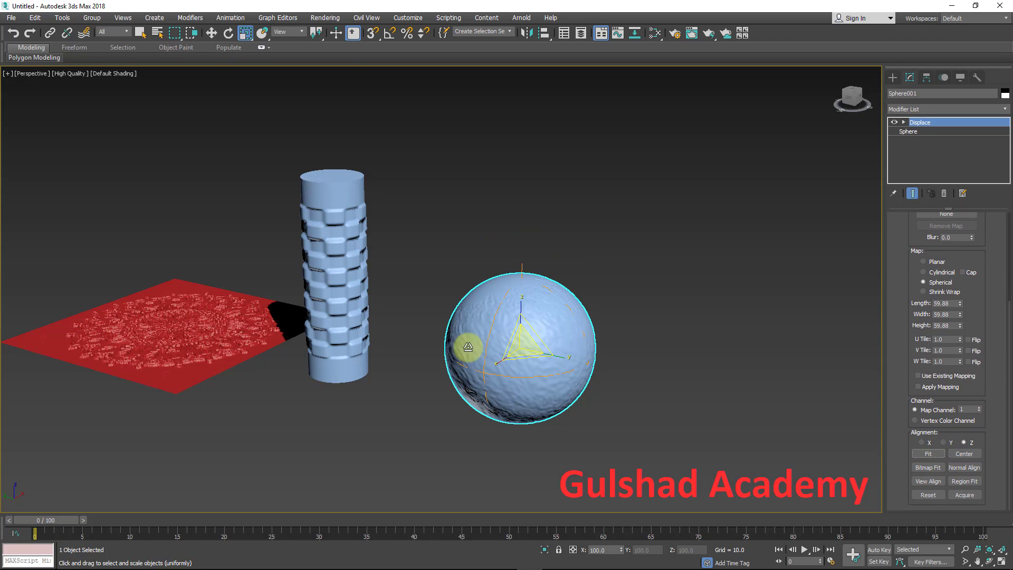
Scale the sphere up uniformly to about 144.5 percent
scroll(453, 361, "up", 2)
scroll(562, 370, "down", 1)
middle_click_drag(562, 370, 463, 364)
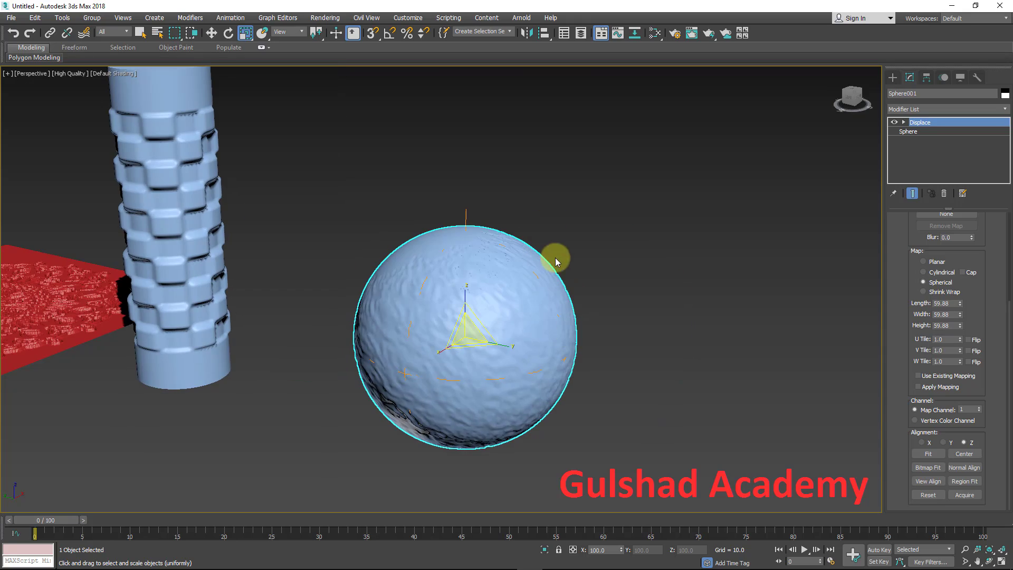
middle_click_drag(509, 309, 461, 339, "alt")
left_click_drag(461, 339, 488, 318)
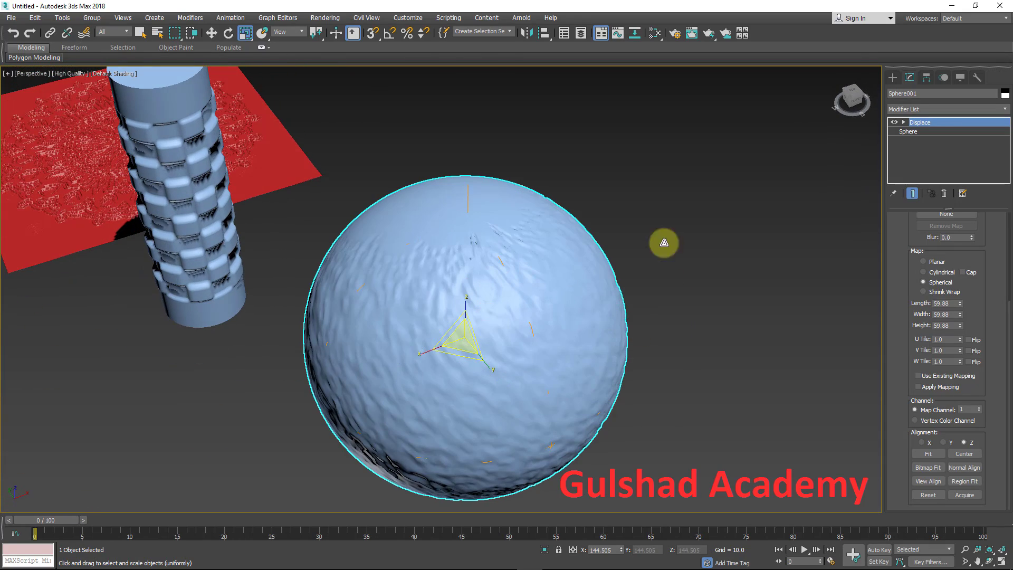
Activate the gizmo of the sphere's Displace modifier and move it up along the Z axis to about Z 62.4
left_click(915, 134)
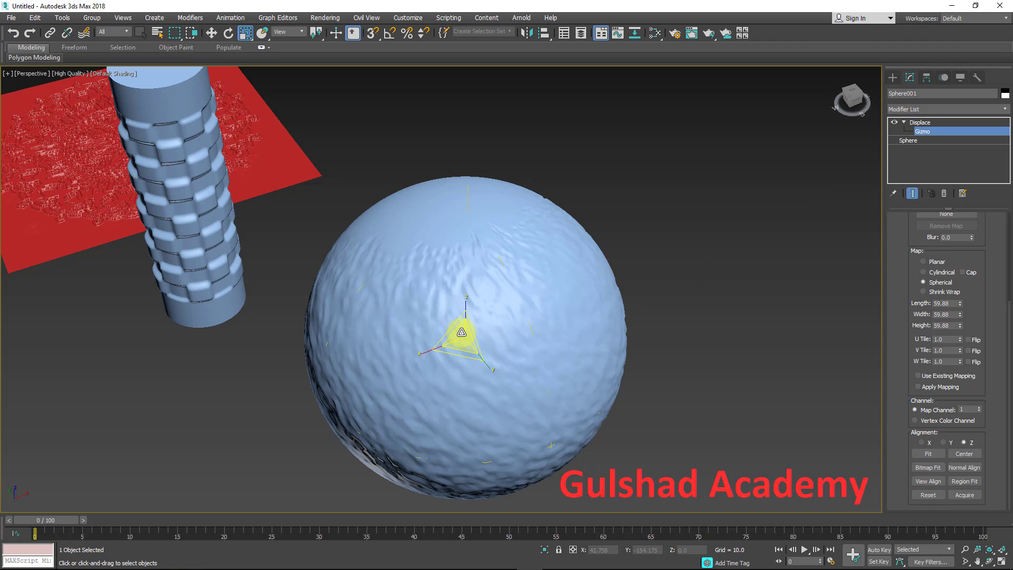
left_click_drag(471, 350, 466, 129)
middle_click_drag(555, 314, 587, 271, "alt")
scroll(606, 310, "down", 3)
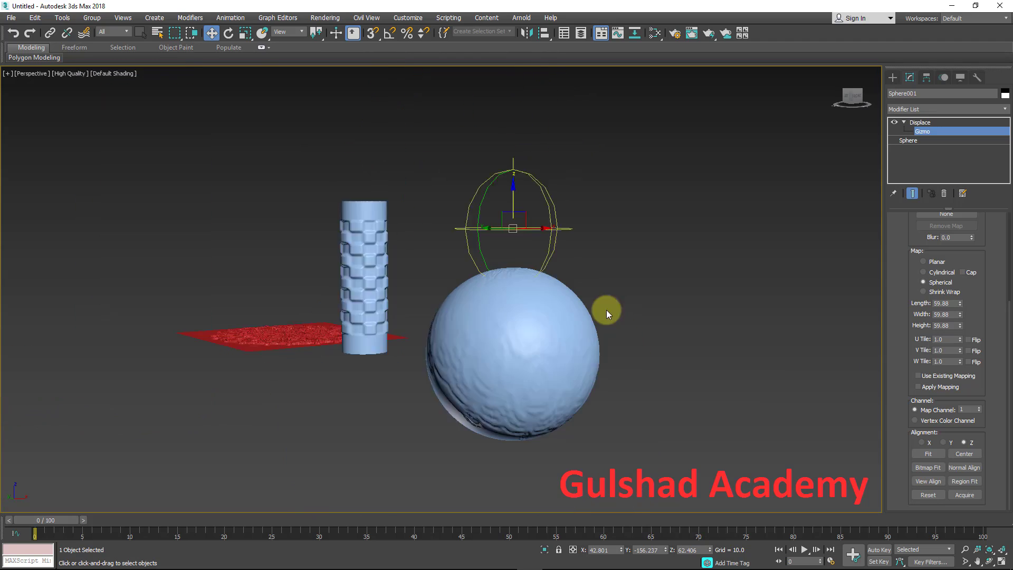
Fit the displaced gizmo back onto the sphere and center it on the object
scroll(606, 310, "down", 2)
left_click(922, 457)
scroll(558, 301, "up", 3)
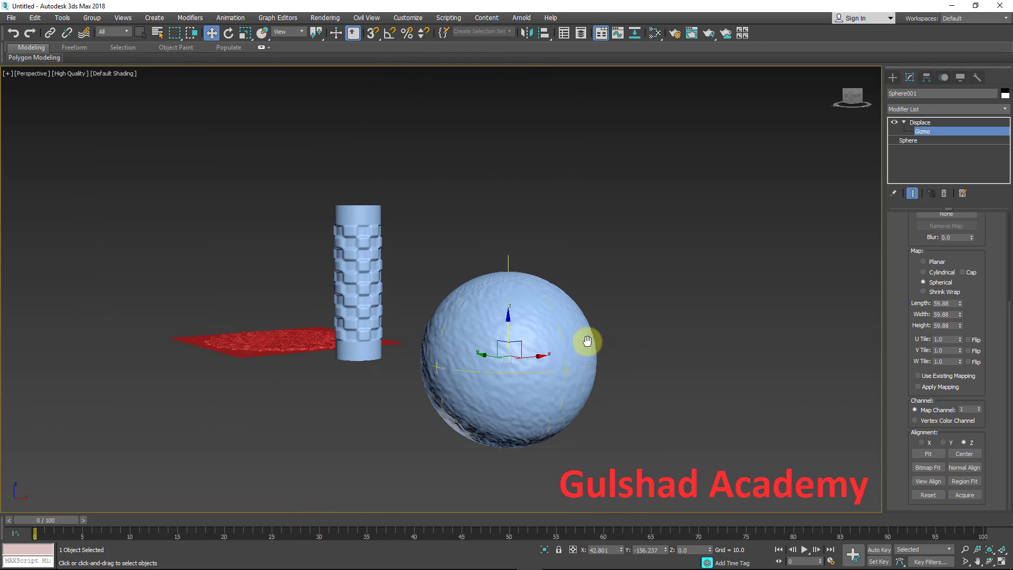
left_click(971, 454)
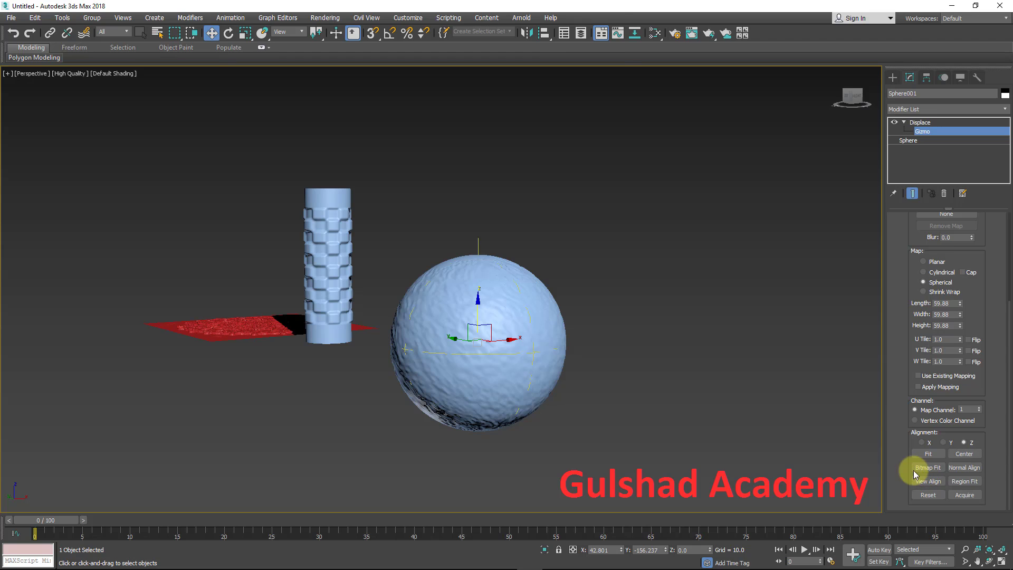
Open and cancel the image selection for Bitmap Fit, and align the sphere's Displace gizmo to the current view
left_click(928, 467)
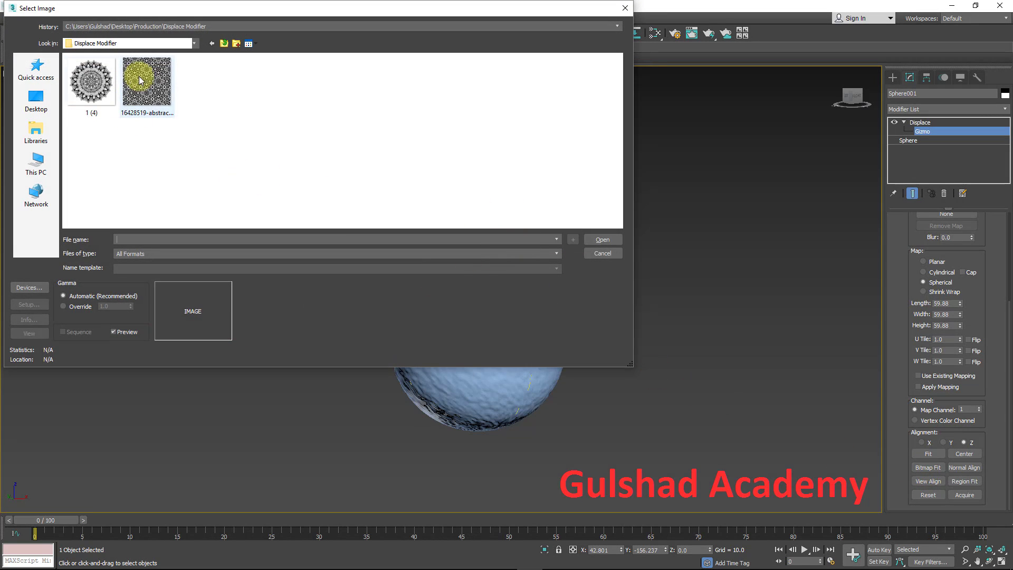
left_click(602, 255)
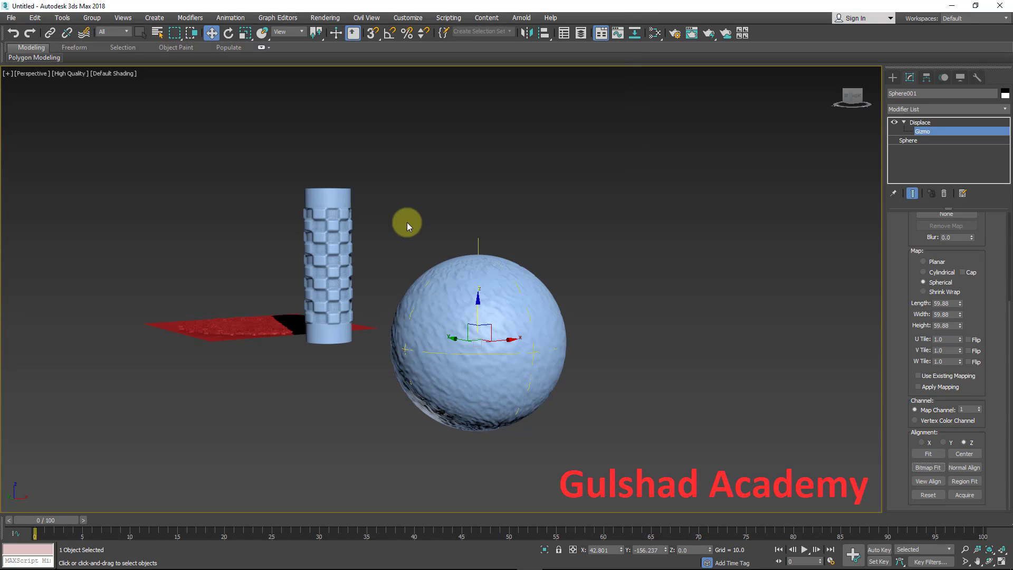
left_click(927, 482)
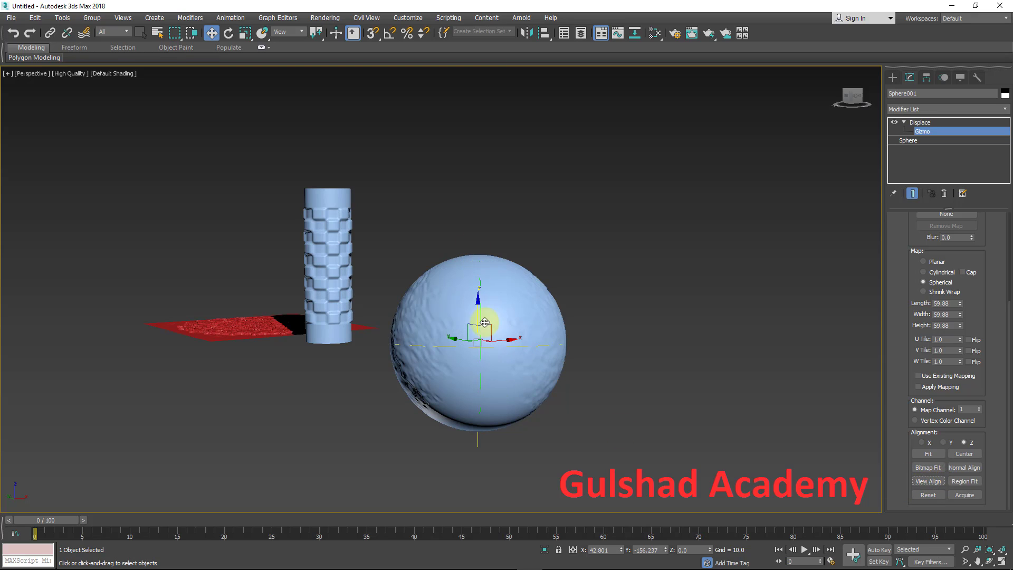
middle_click_drag(513, 394, 391, 331, "alt")
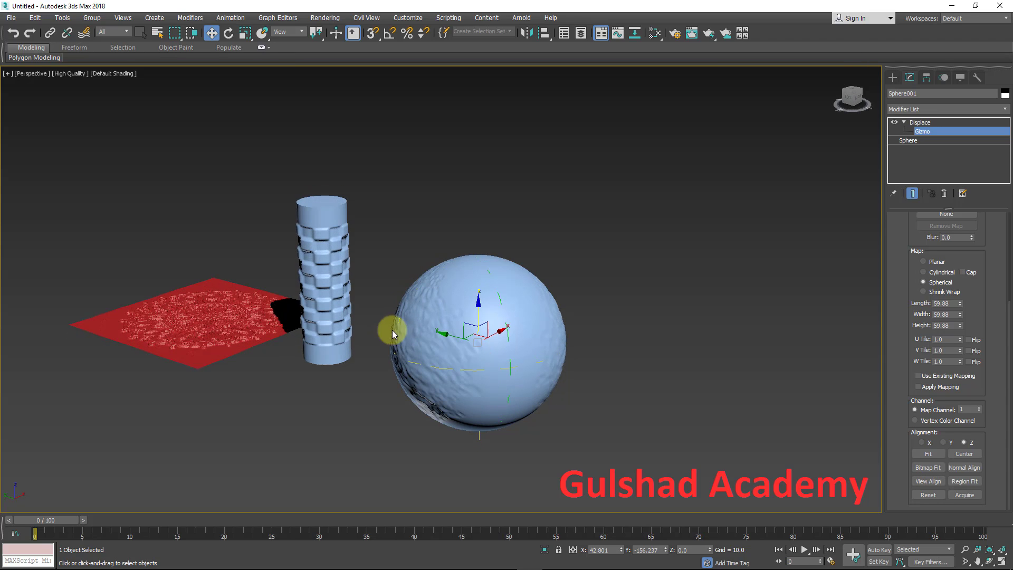
Align the Displace gizmo to the surface normal near the middle of the sphere using Normal Align
left_click(965, 468)
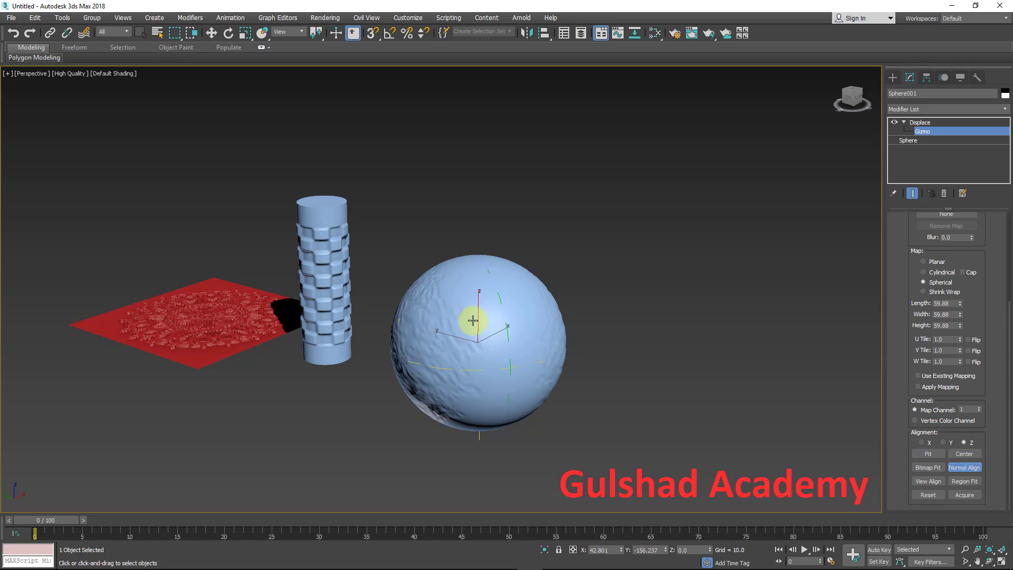
mouse_move(472, 320)
left_mouse_down()
mouse_move(467, 280)
mouse_move(434, 314)
mouse_move(479, 369)
mouse_move(502, 286)
mouse_move(443, 260)
mouse_move(436, 309)
mouse_move(491, 334)
mouse_move(494, 360)
mouse_move(438, 360)
mouse_move(418, 335)
mouse_move(479, 325)
mouse_move(491, 310)
mouse_move(479, 346)
mouse_move(478, 333)
left_mouse_up()
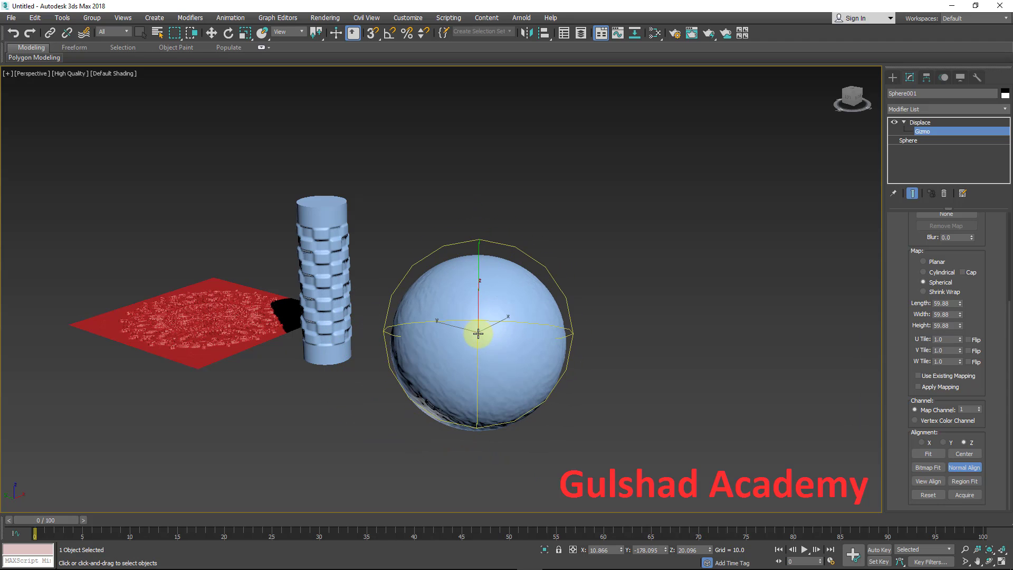
Align the Displace gizmo to a side view of the sphere and fit it back to the object
left_click(915, 480)
middle_click_drag(605, 355, 544, 346, "alt")
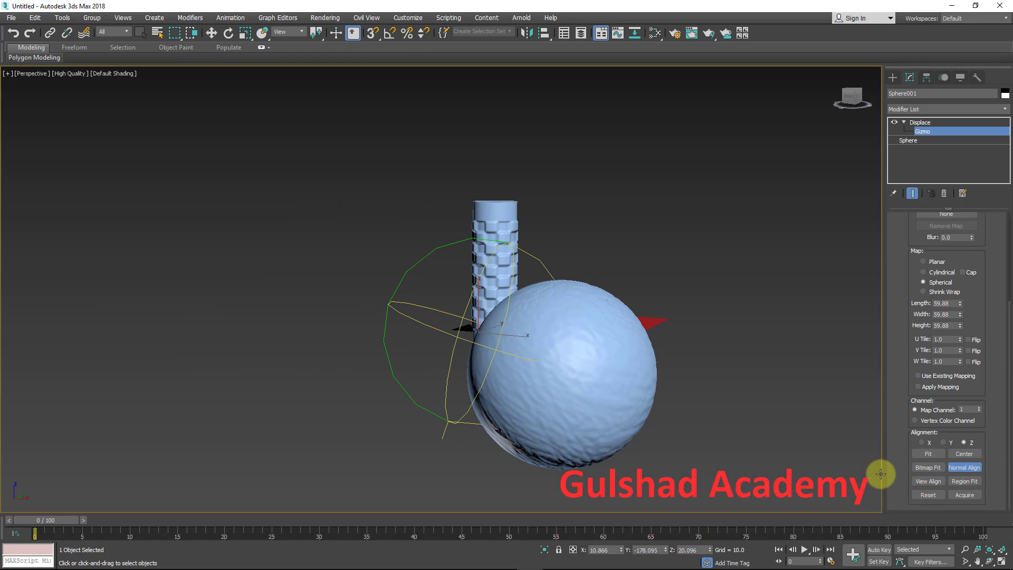
left_click(918, 481)
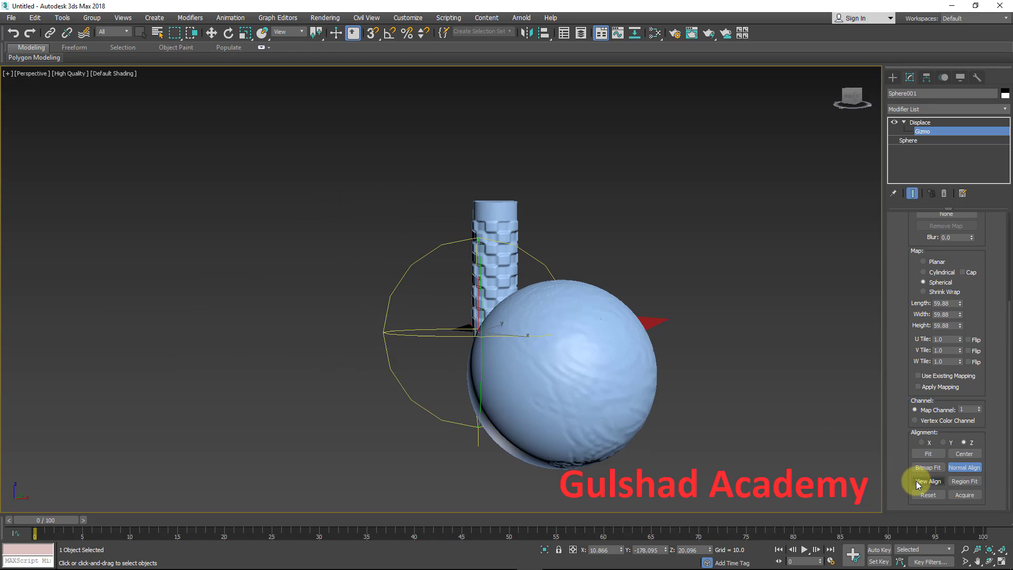
middle_click_drag(626, 384, 712, 391, "alt")
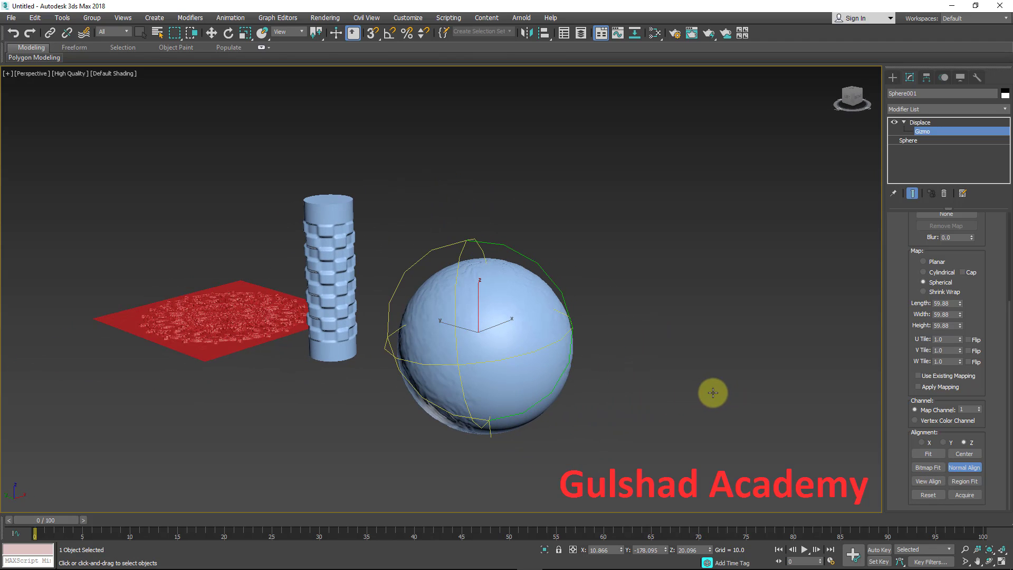
left_click(928, 454)
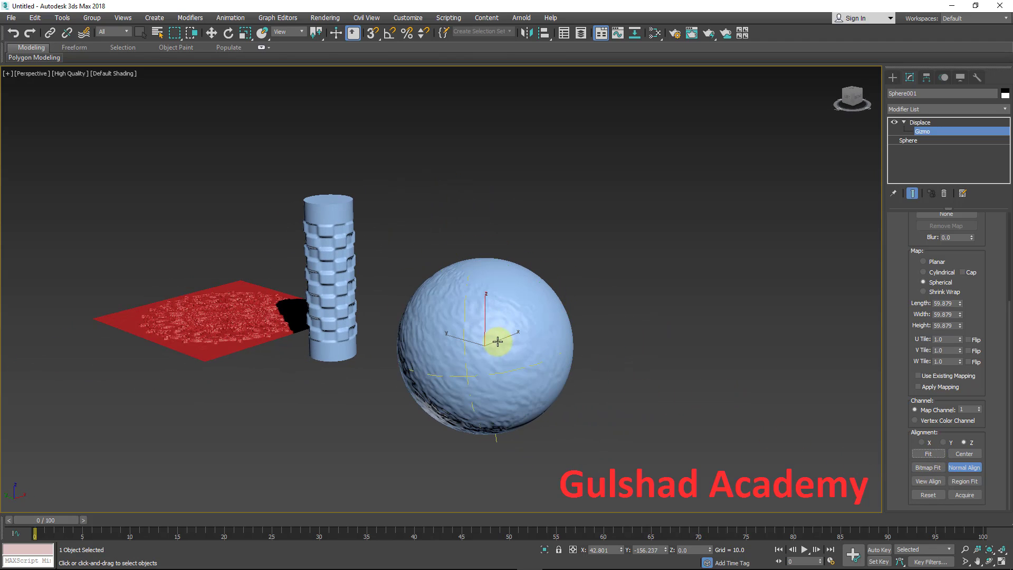
Increase the sphere's displacement strength to 1.43
scroll(497, 341, "up", 3)
scroll(969, 249, "up", 5)
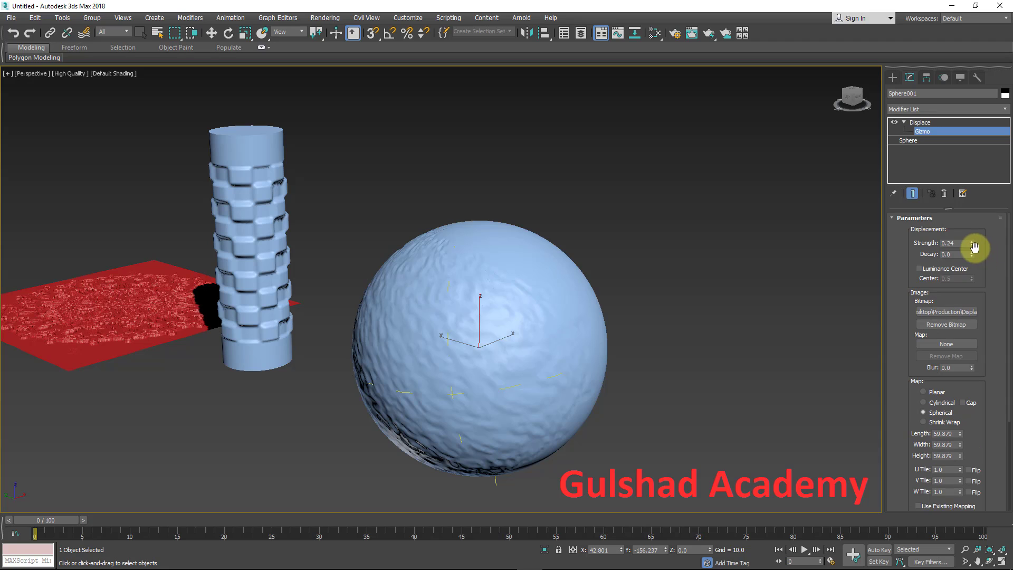
left_click_drag(971, 244, 956, 197)
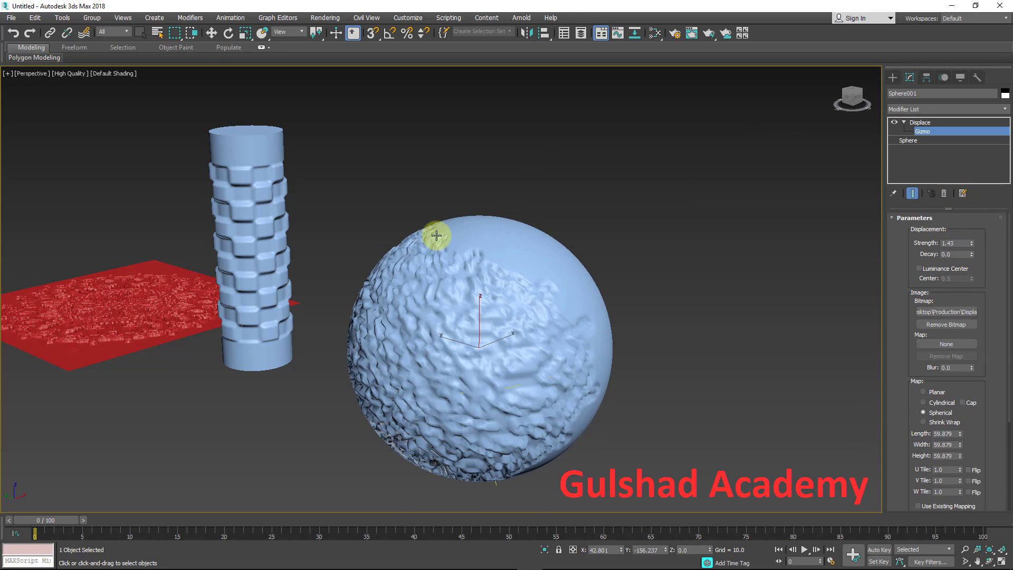
middle_click_drag(497, 319, 819, 412, "alt")
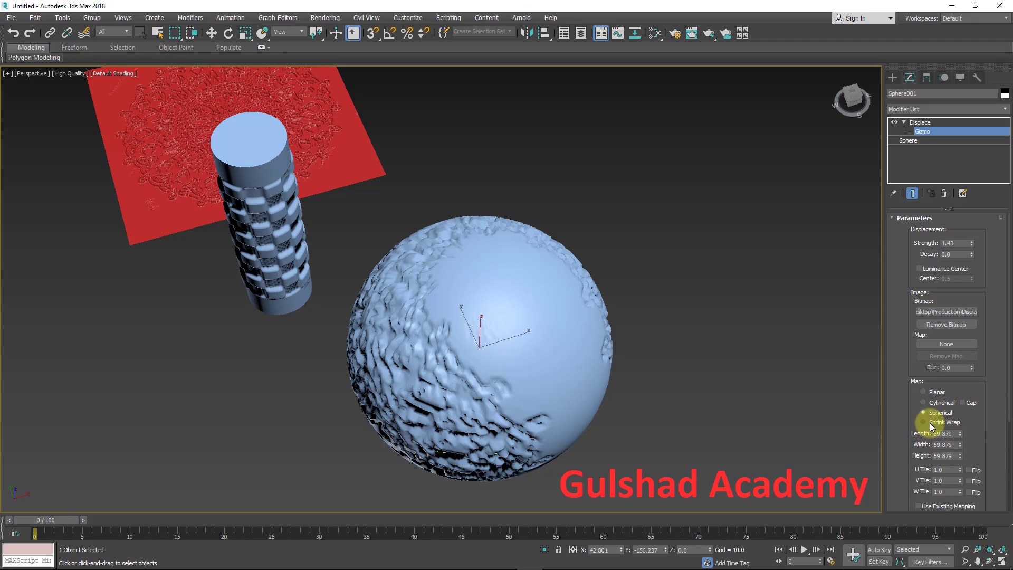
Switch the sphere's Displace mapping to Shrink Wrap and inspect the pattern around its pole
left_click_drag(997, 423, 995, 339)
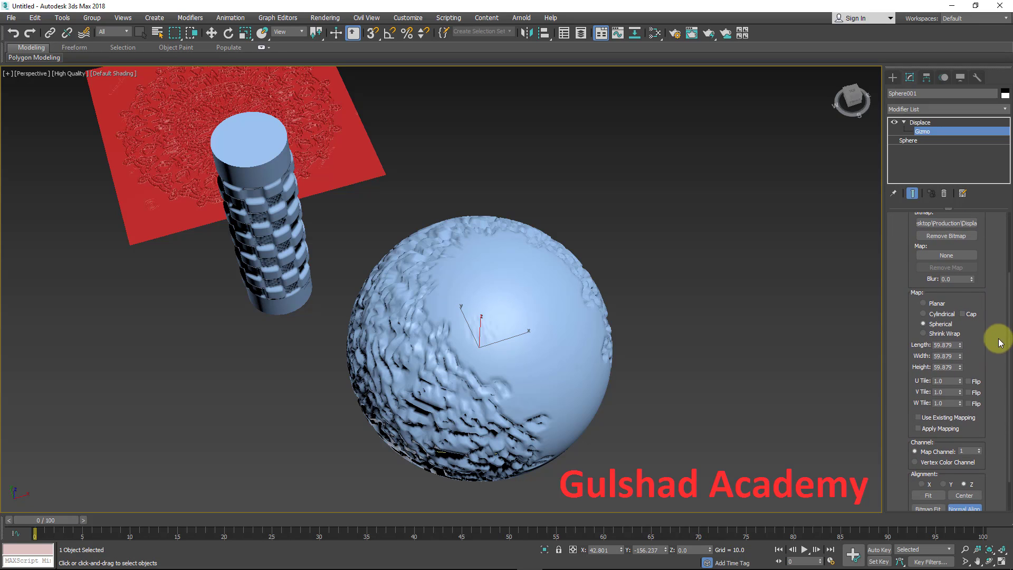
middle_click_drag(619, 339, 615, 201, "alt")
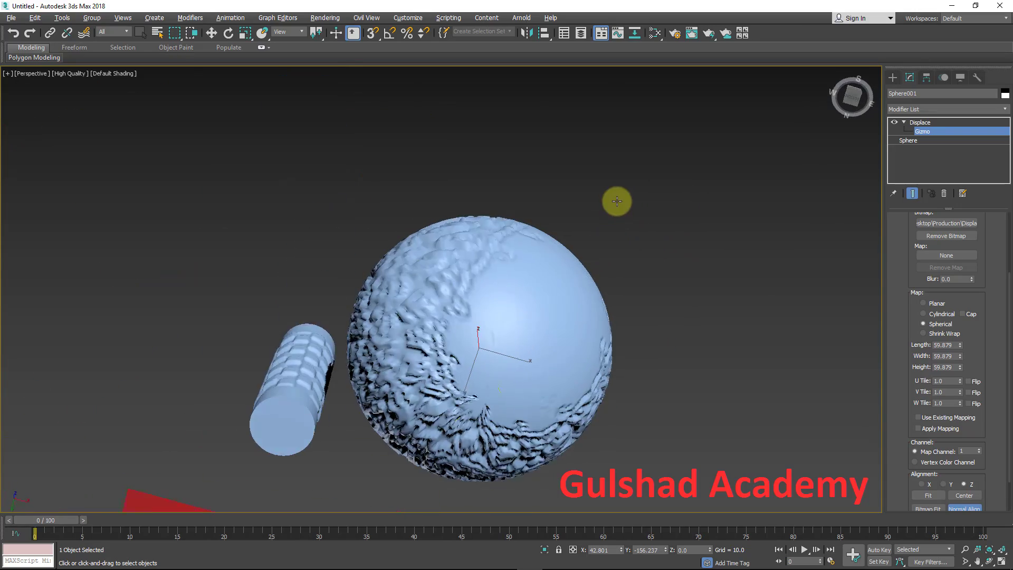
left_click(942, 335)
middle_click_drag(598, 328, 466, 280, "alt")
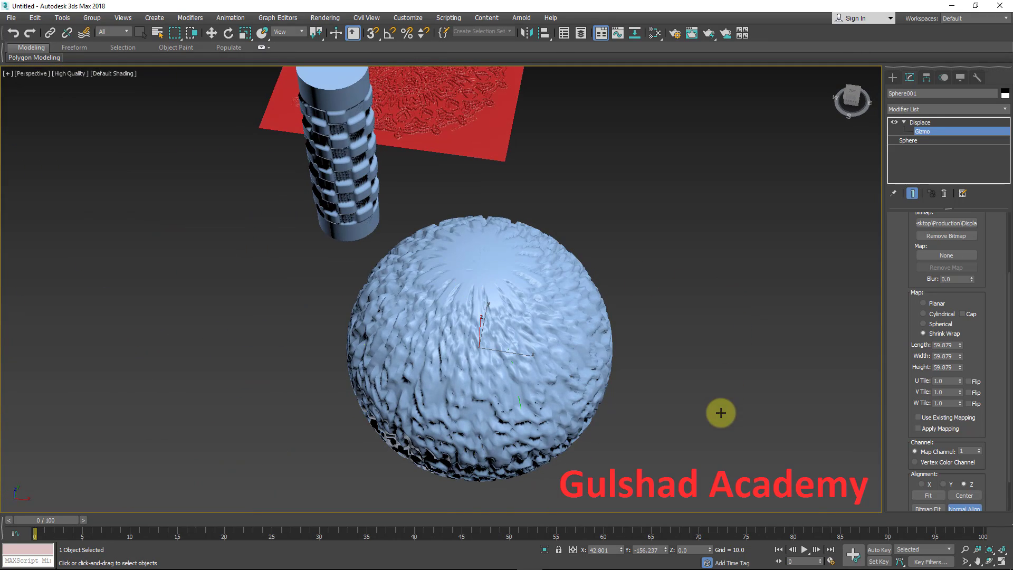
Switch to File Explorer, open the black-and-white mandala image and place its viewer beside the sphere for comparison
mouse_move(700, 568)
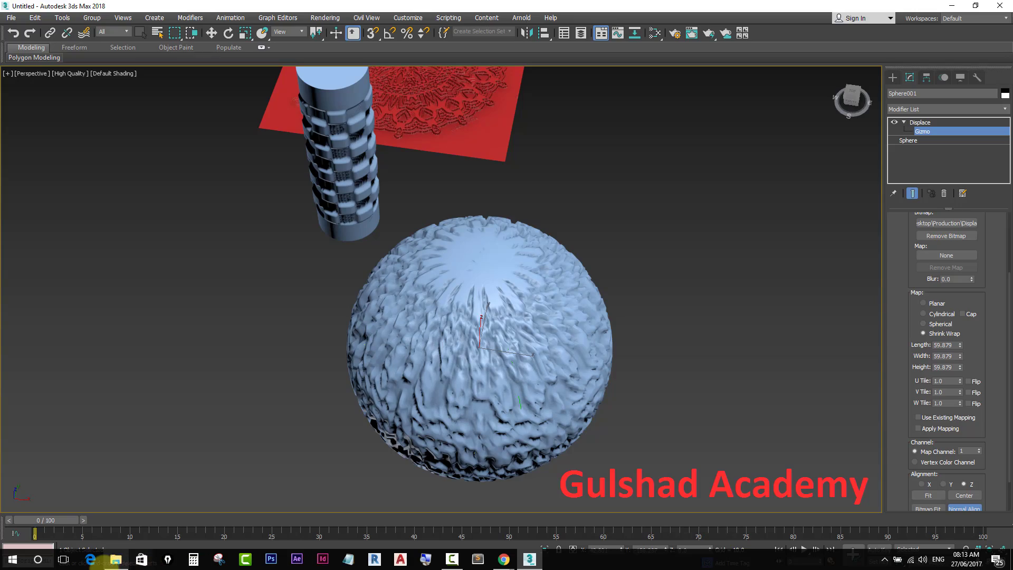
left_click(114, 560)
double_click(482, 210)
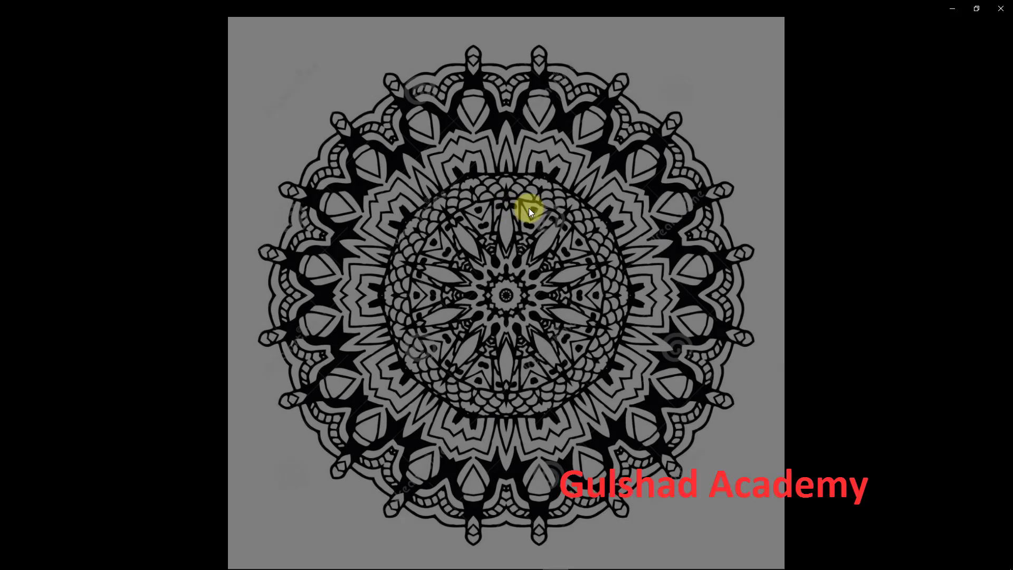
left_click_drag(761, 6, 168, 18)
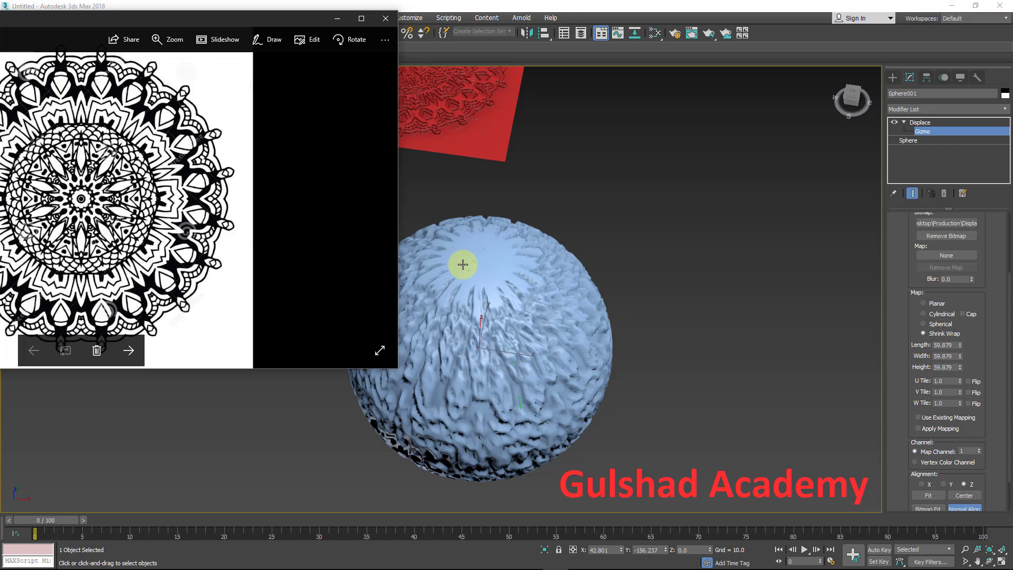
Return the sphere's Displace mapping to Spherical and inspect the displacement from several angles
left_click(932, 324)
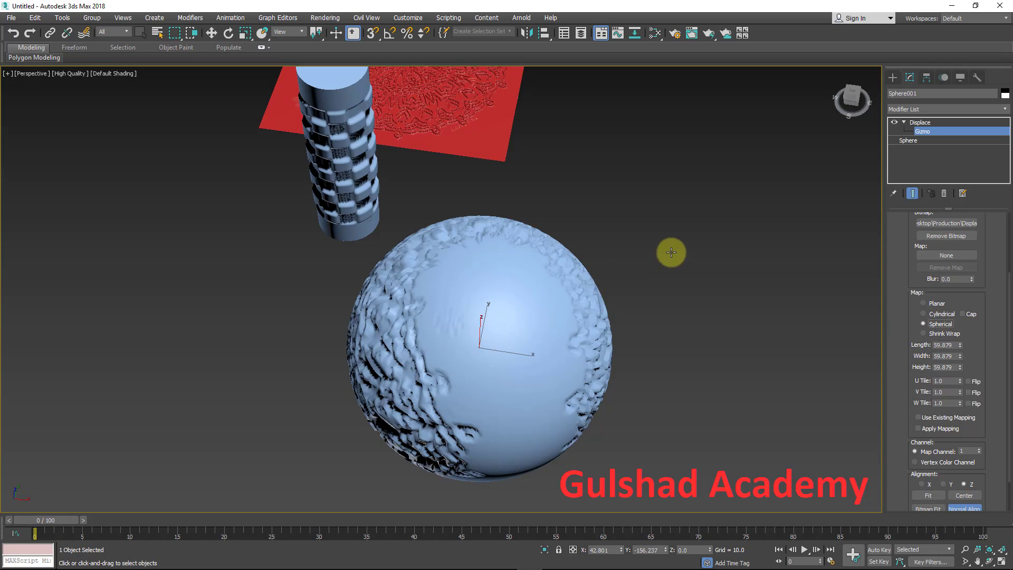
middle_click_drag(670, 251, 558, 375, "alt")
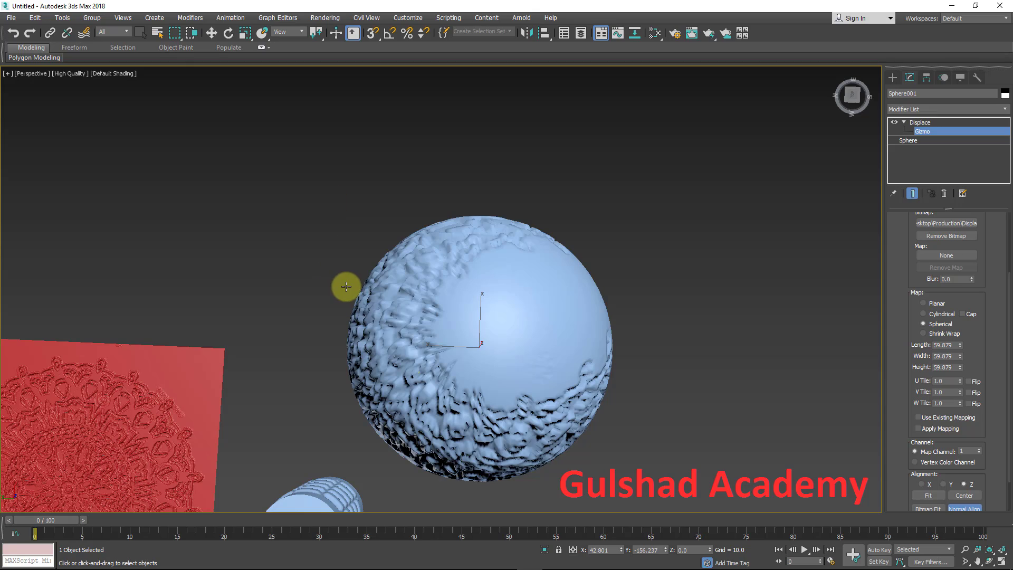
middle_click_drag(515, 312, 558, 278, "alt")
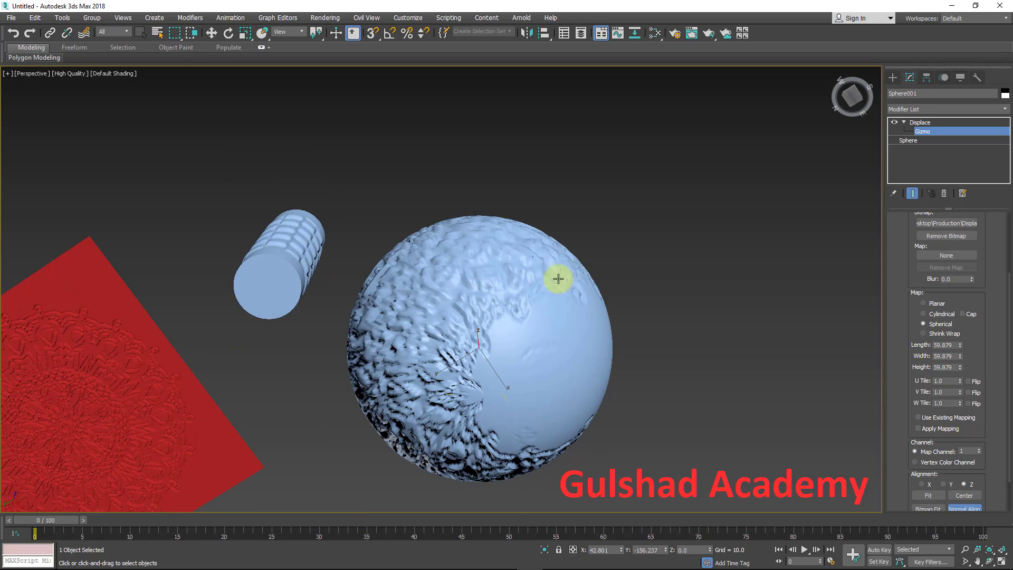
middle_click_drag(516, 315, 464, 364, "alt")
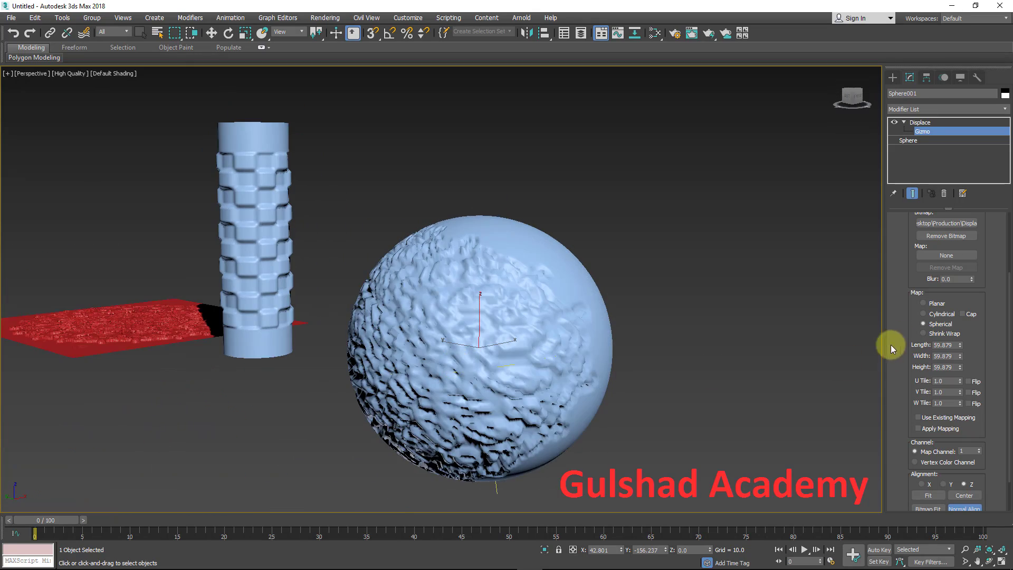
Set the sphere's Displace mapping type to Shrink Wrap
left_click(924, 334)
middle_click_drag(537, 279, 481, 312, "alt")
scroll(511, 308, "down", 3)
scroll(511, 308, "up", 3)
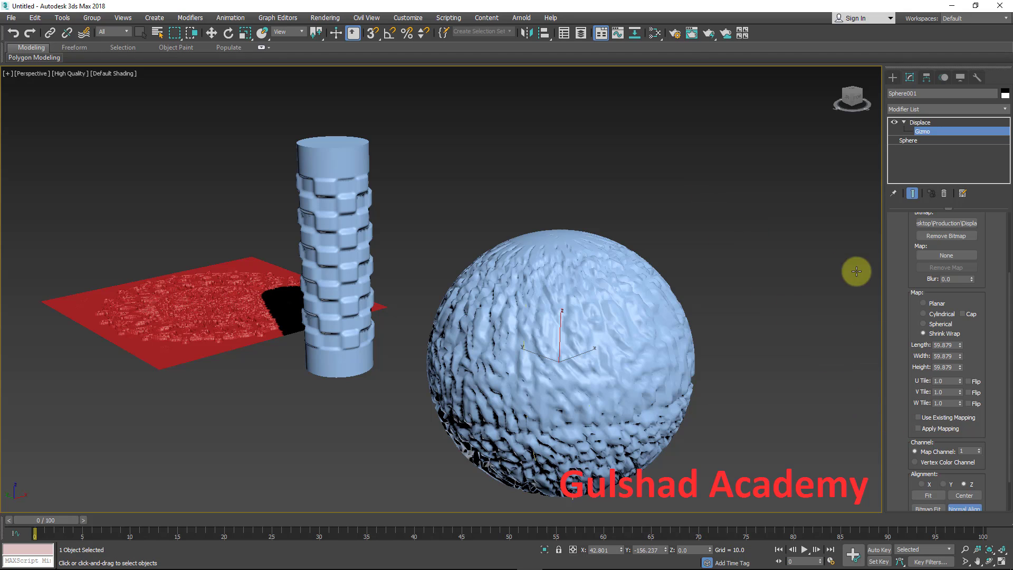
Exit the Displace gizmo sub-object level and deselect the sphere, with all three displaced objects in view
scroll(984, 401, "down", 2)
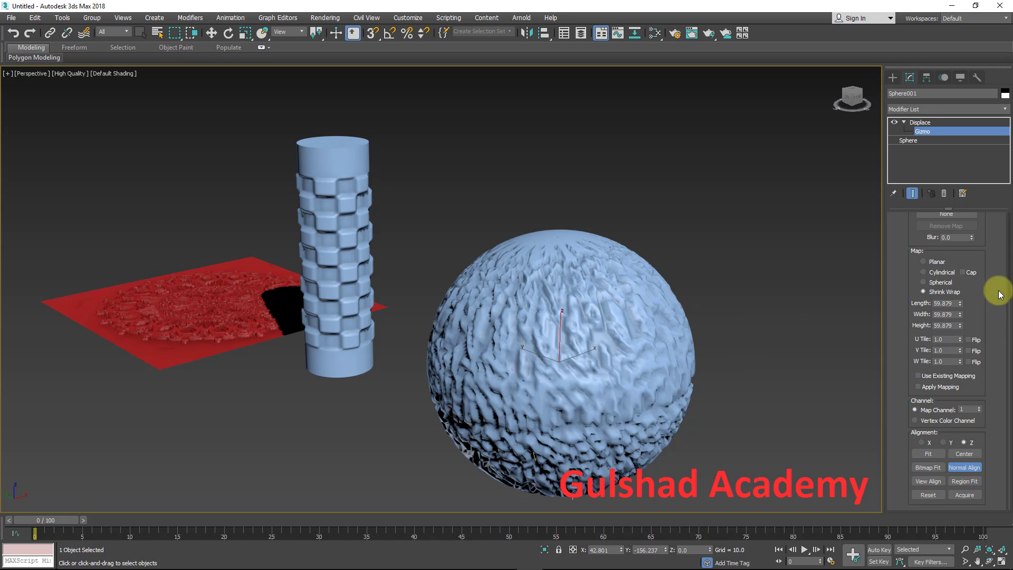
left_click_drag(989, 277, 1008, 440)
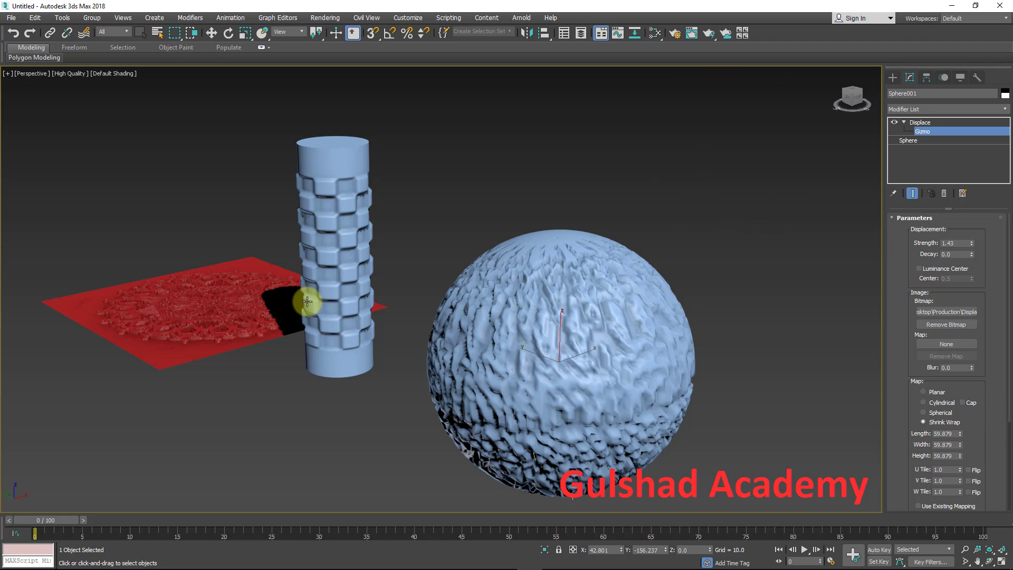
middle_click_drag(308, 296, 417, 344)
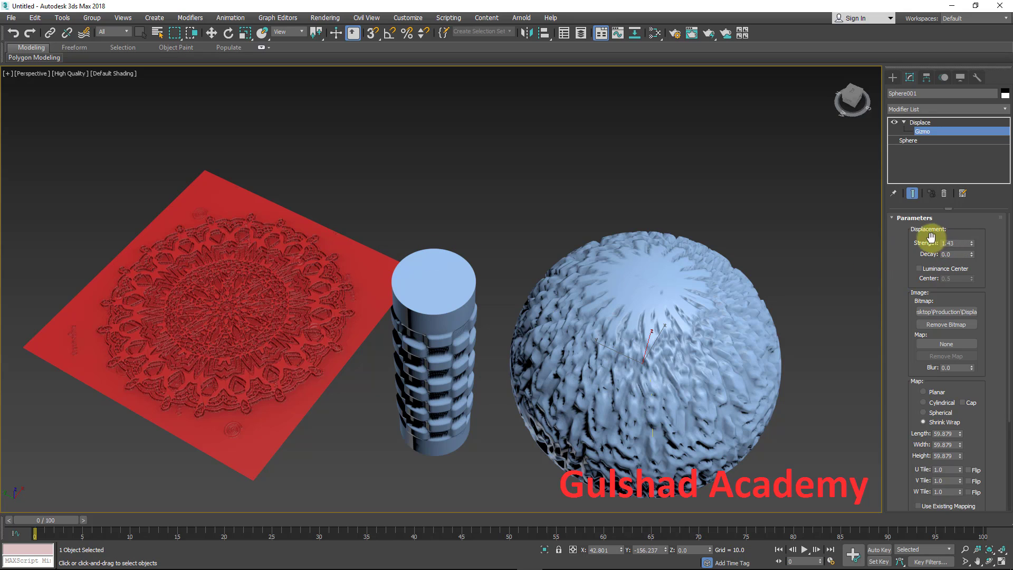
left_click_drag(897, 419, 897, 303)
left_click_drag(894, 428, 892, 340)
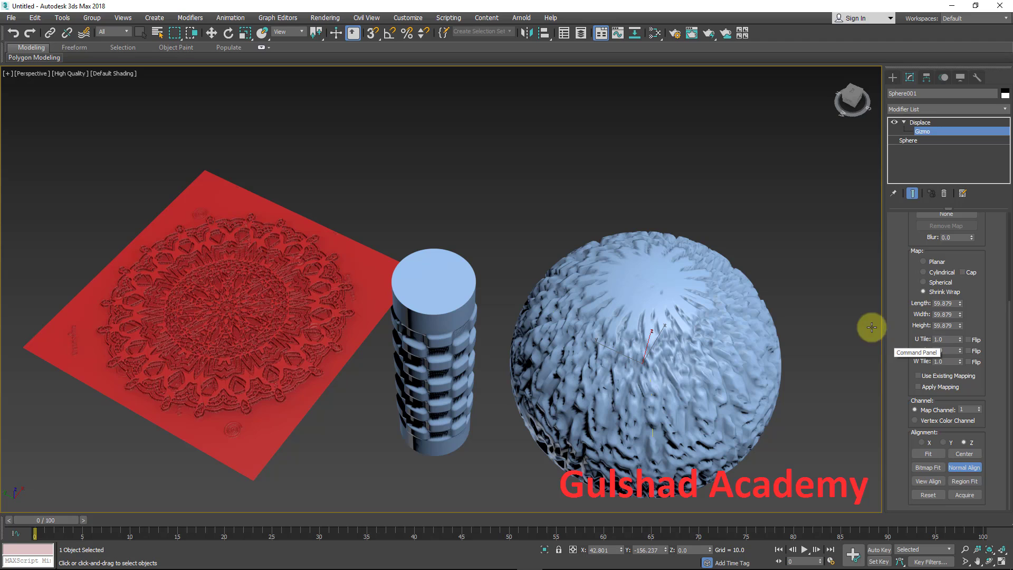
middle_click_drag(412, 205, 444, 191)
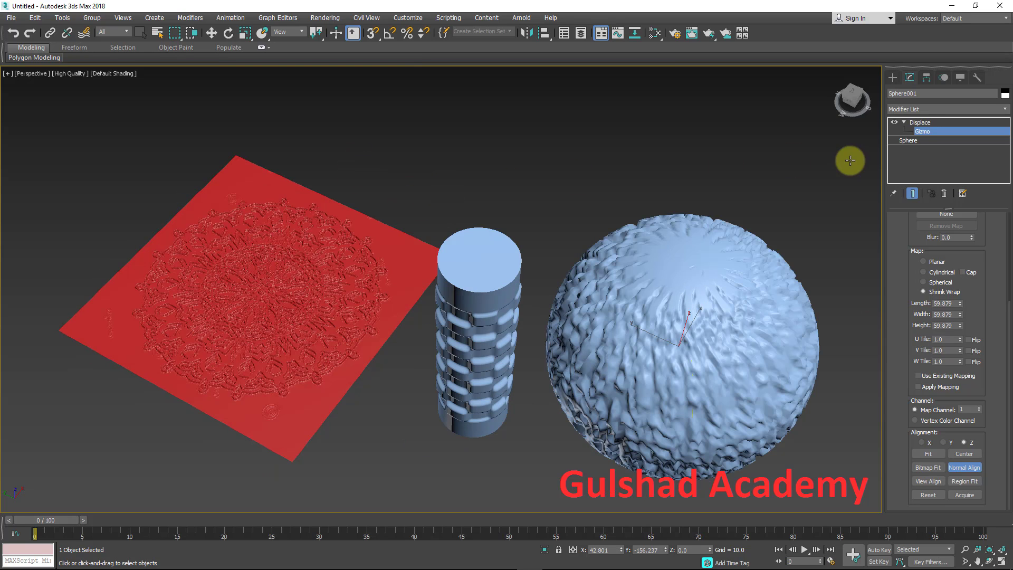
left_click(919, 124)
left_click(454, 174)
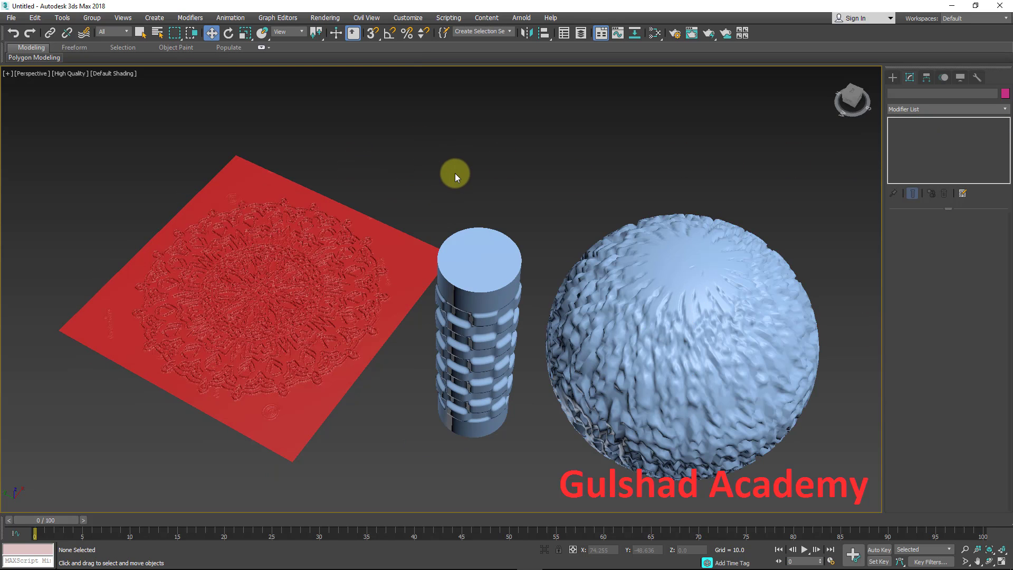